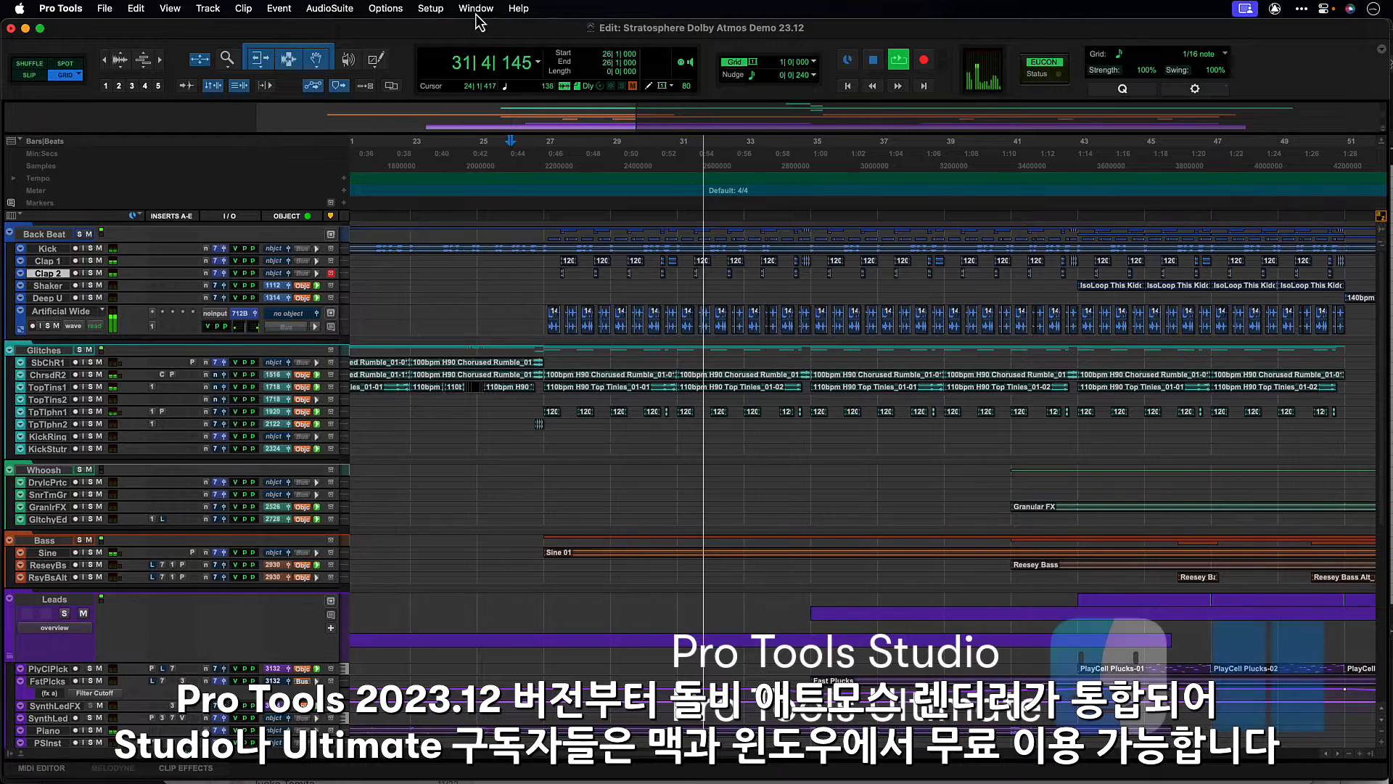
Open the Dolby Atmos Renderer and set its monitoring format to Binaural
click(476, 8)
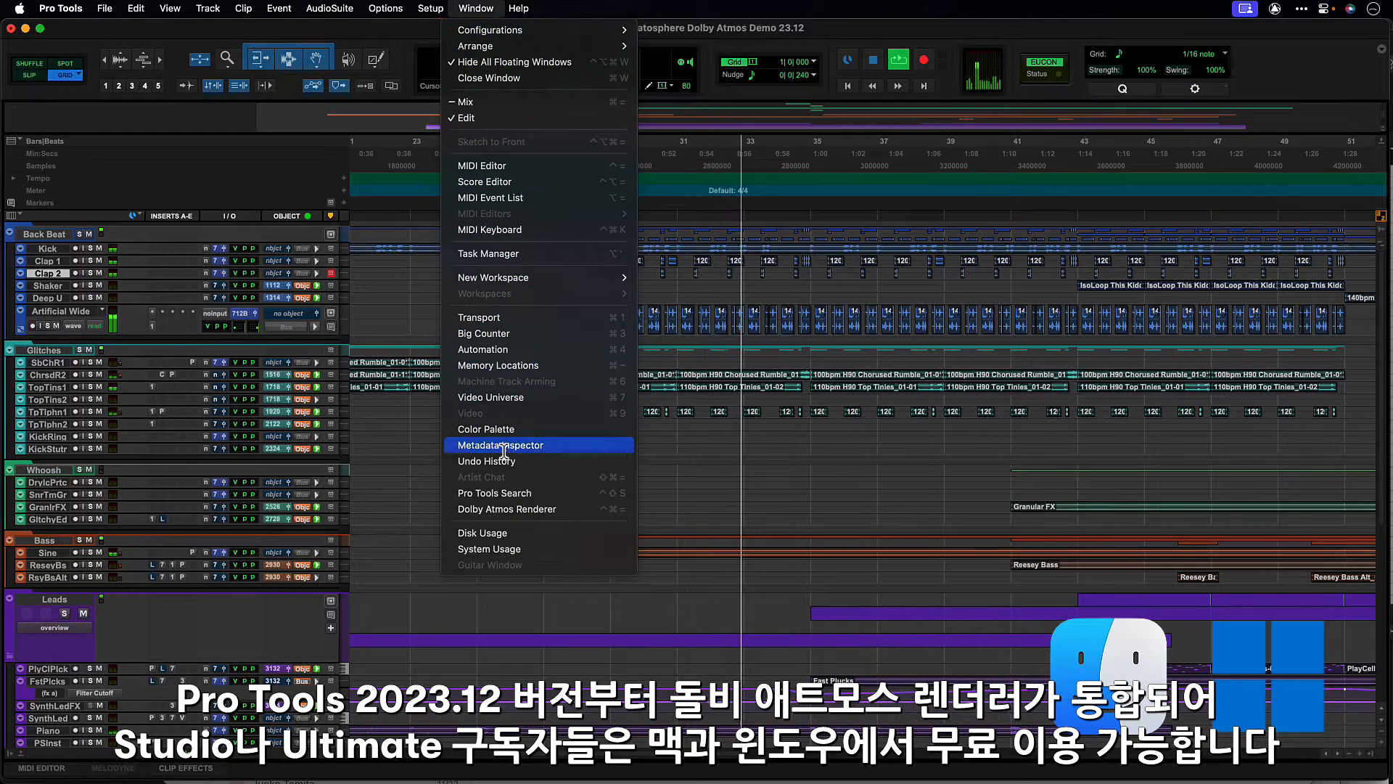
click(503, 509)
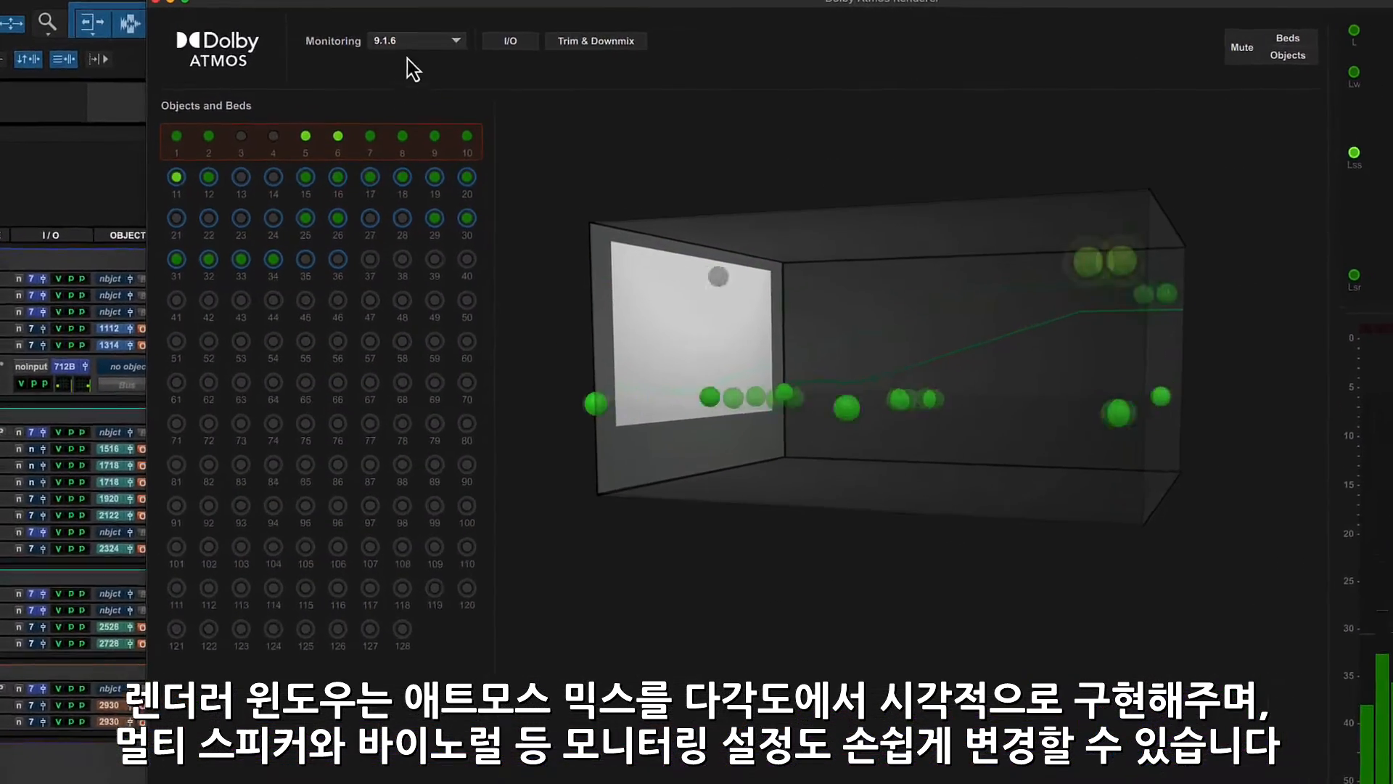
click(399, 38)
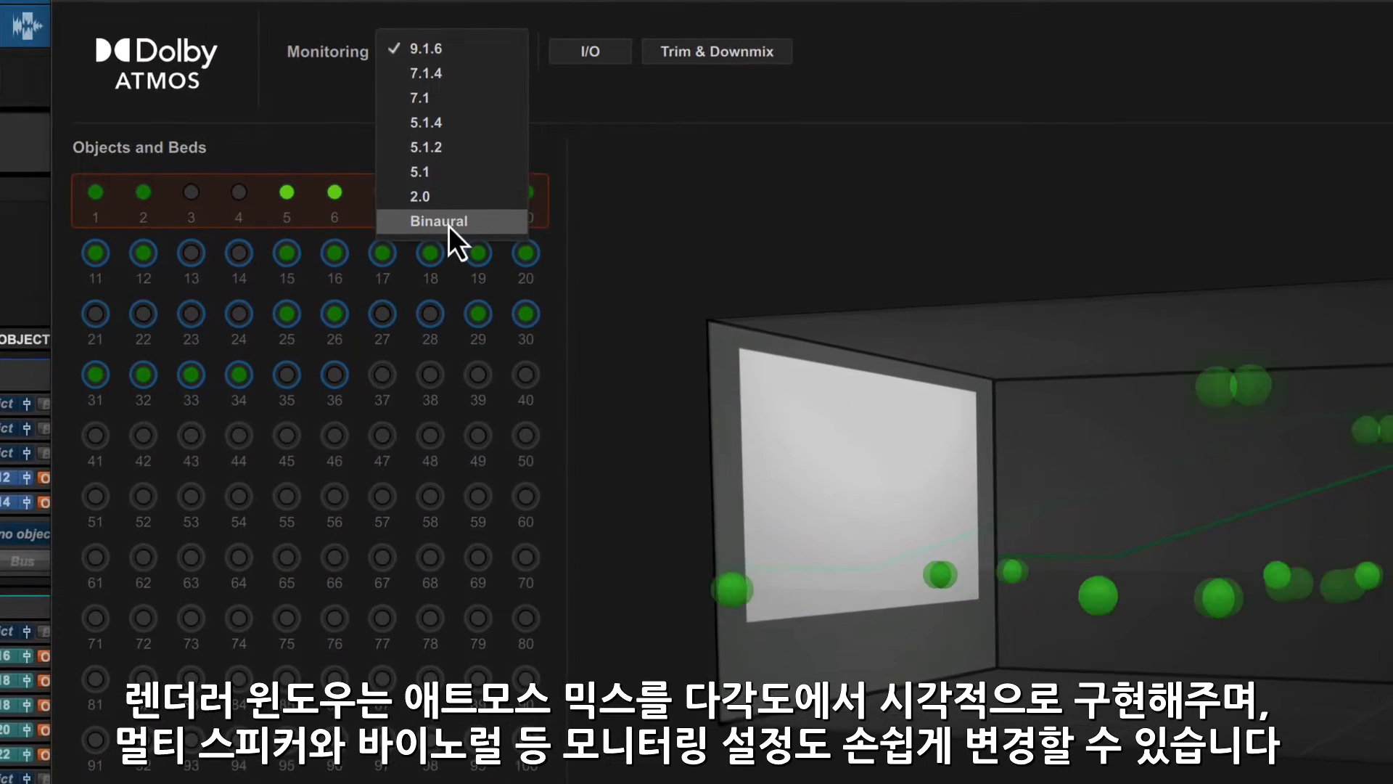
click(443, 217)
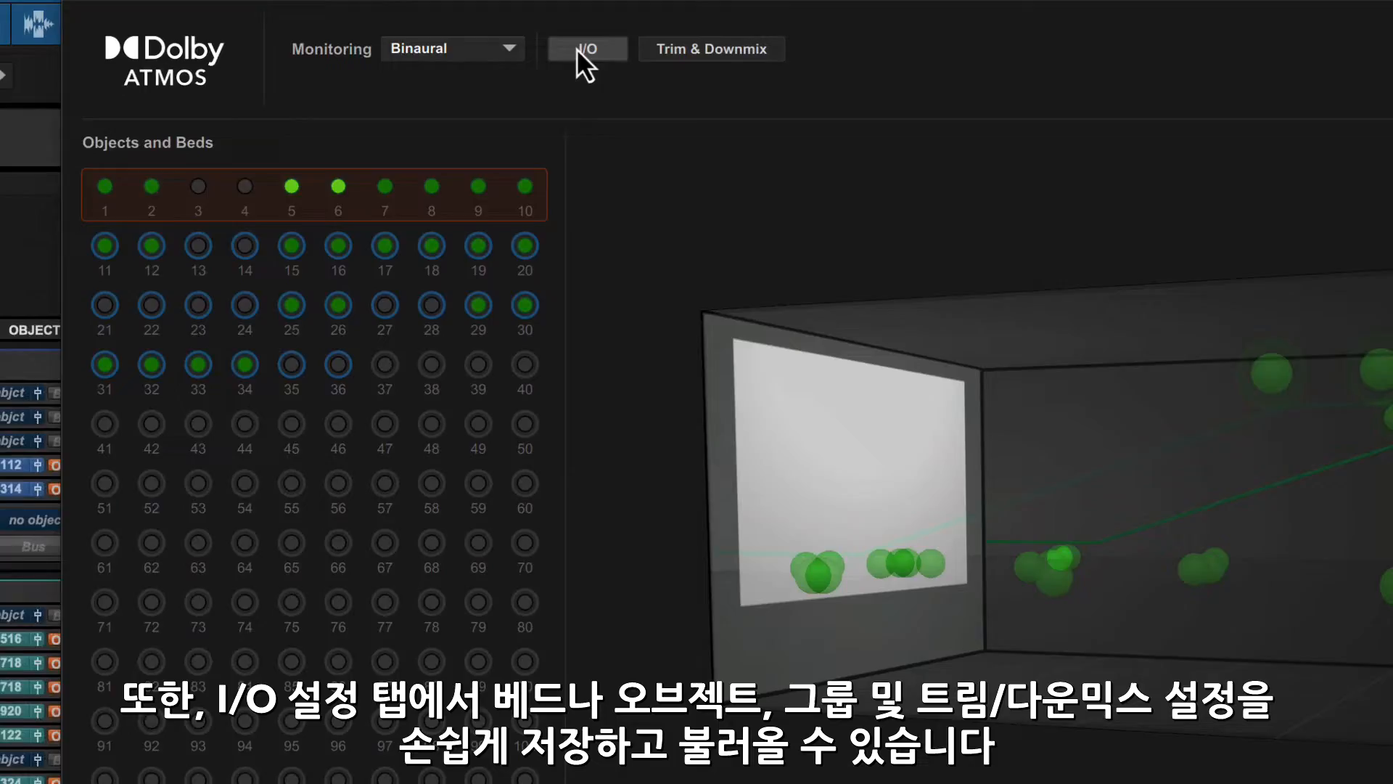
Examine the Dolby Atmos I/O setup, including the group choices for Object 11-12 and the trim and downmix settings
click(580, 49)
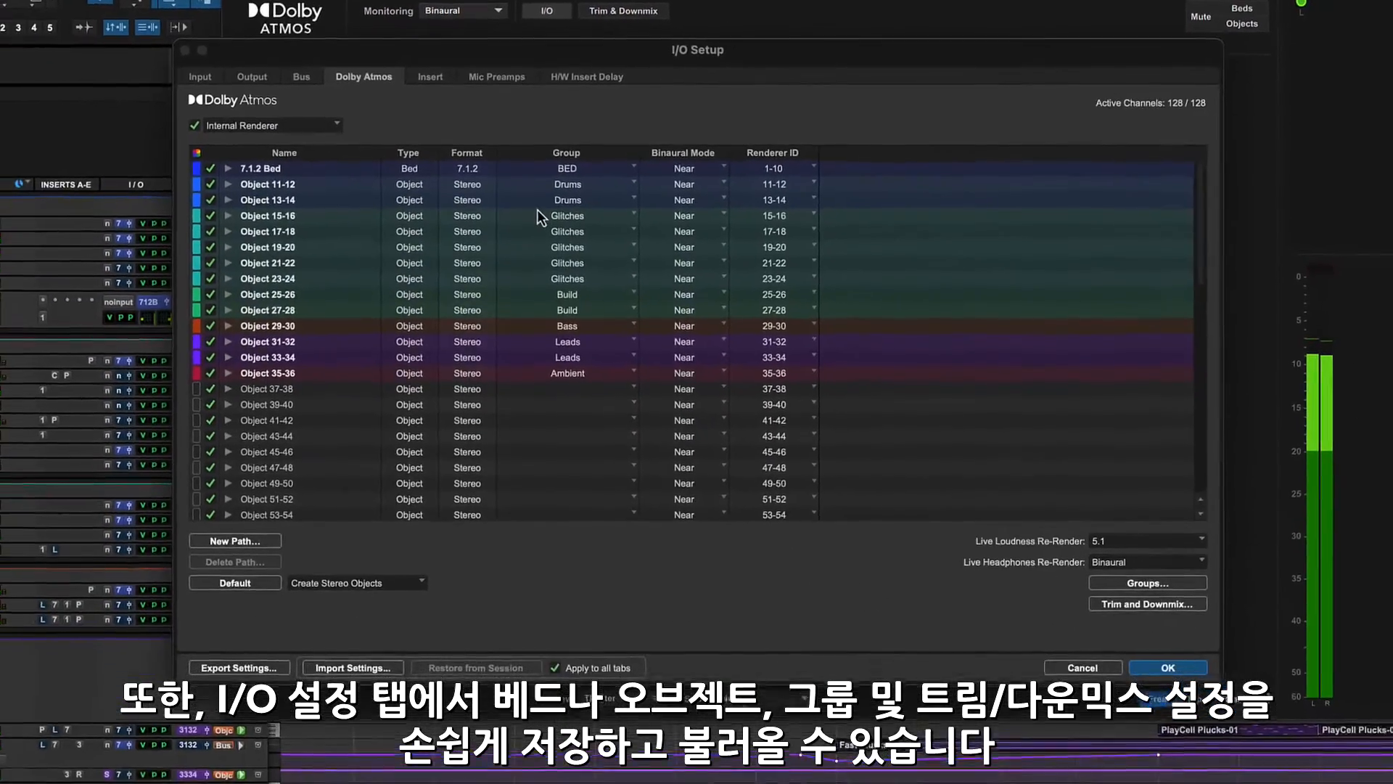
click(632, 183)
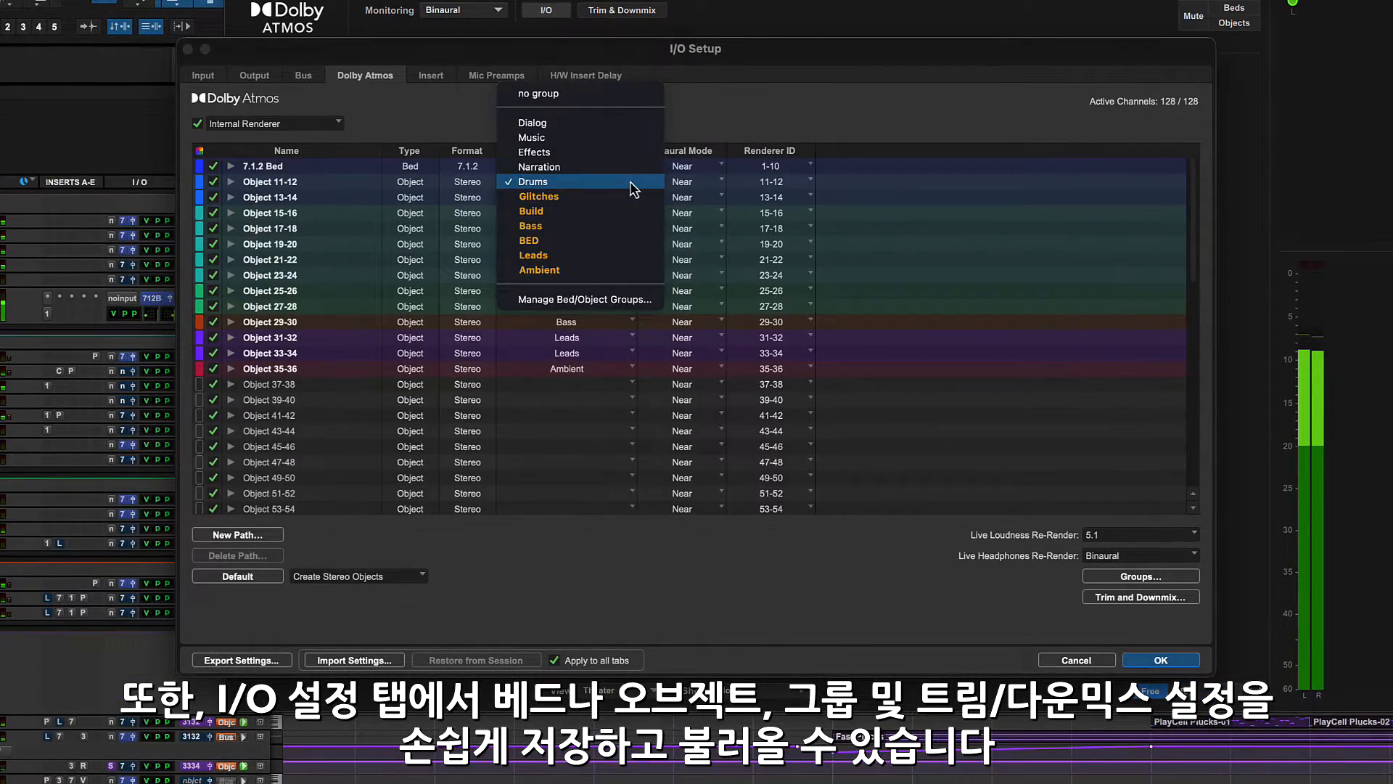
click(634, 187)
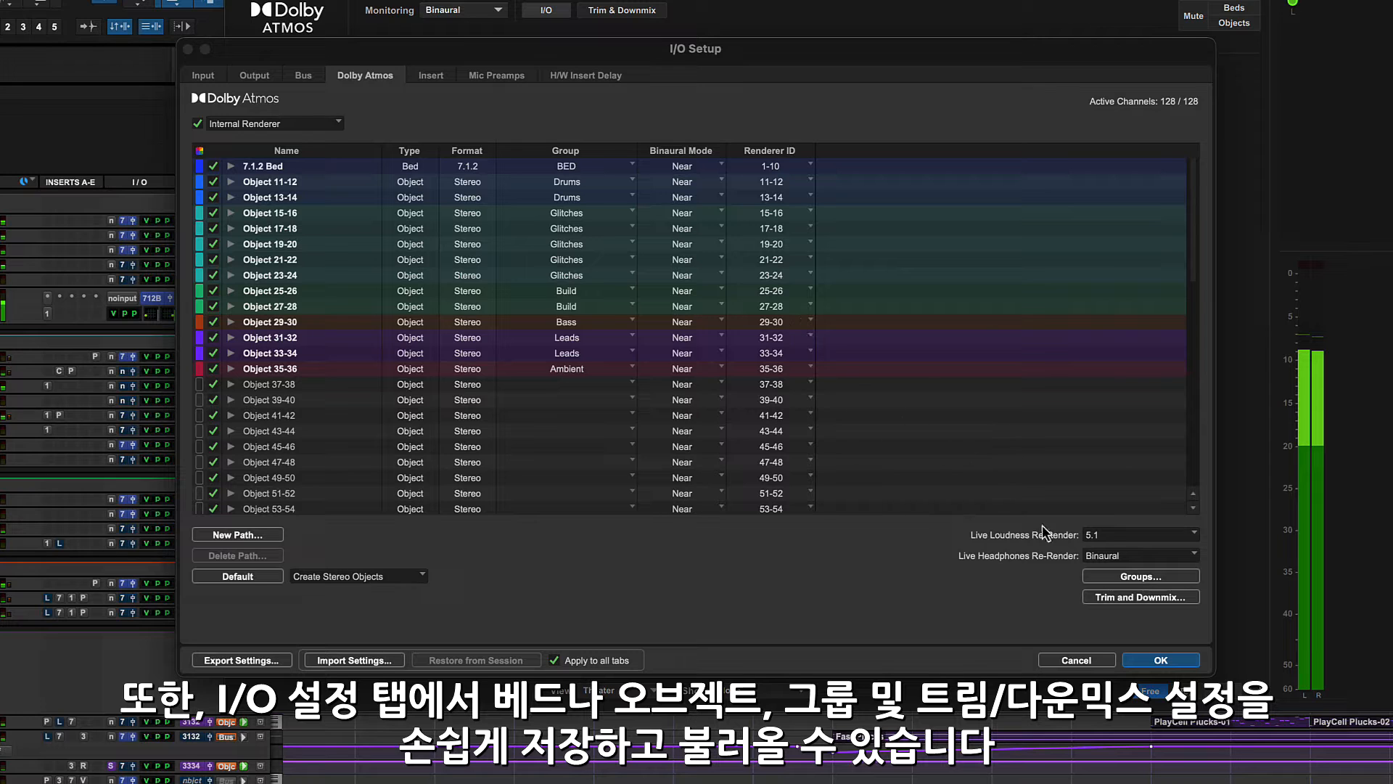
click(1107, 597)
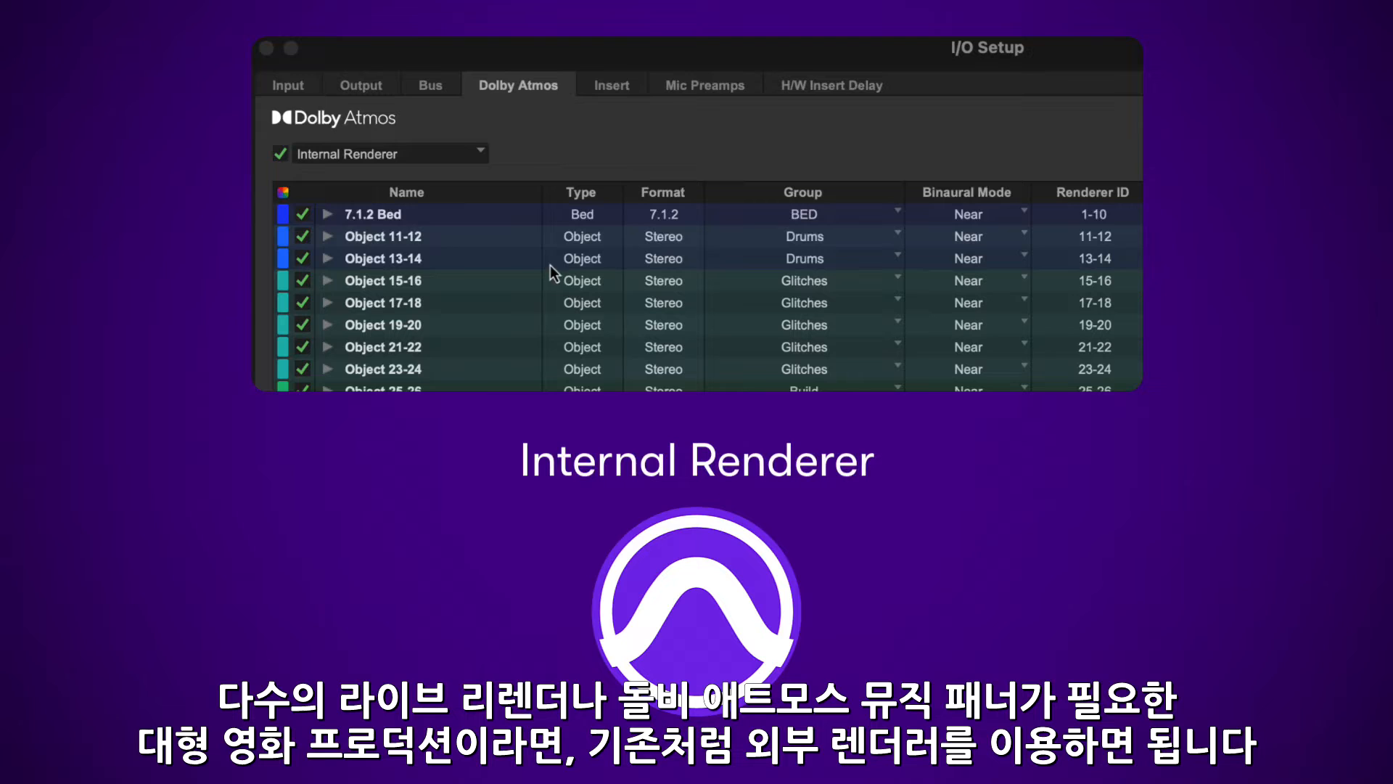
Change the Dolby Atmos setup to the External Renderer and choose 192.168.1.215 as the renderer host
click(473, 155)
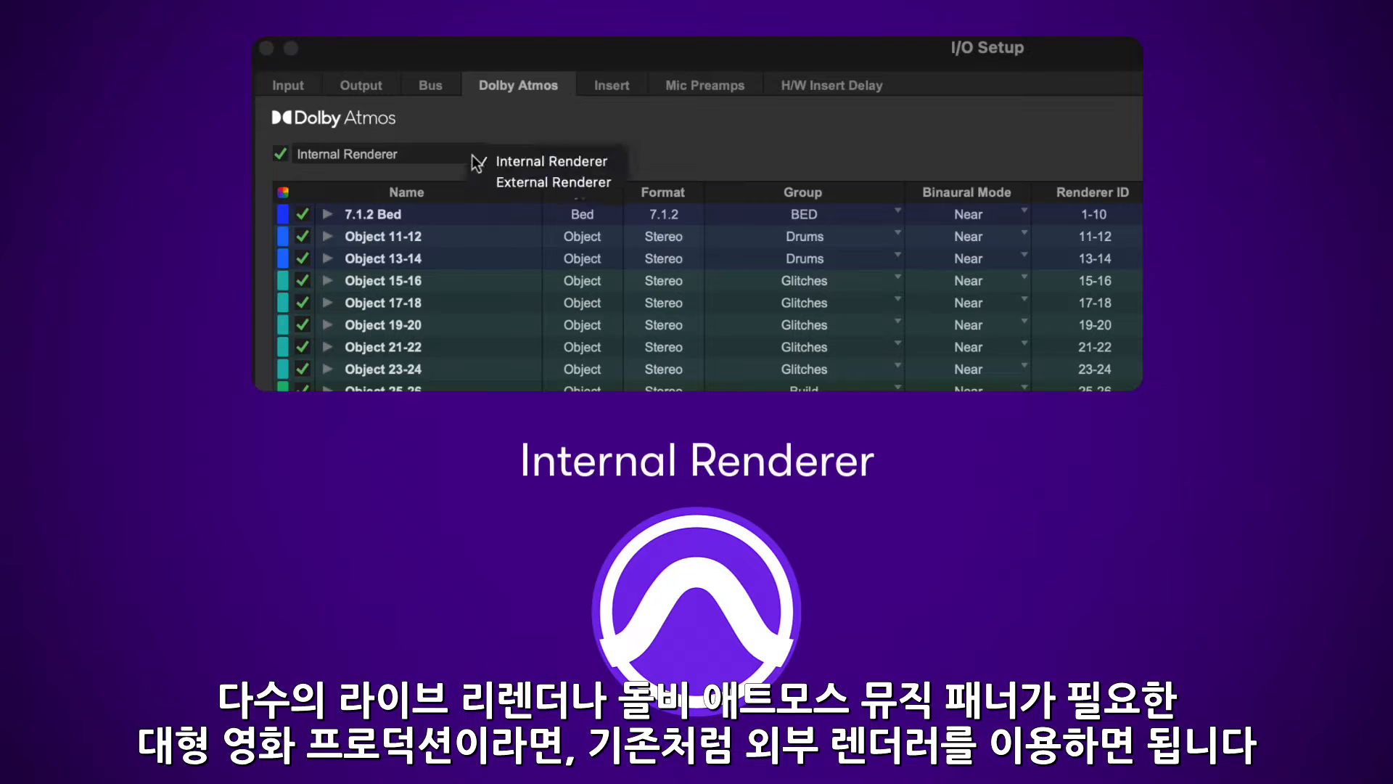
click(502, 191)
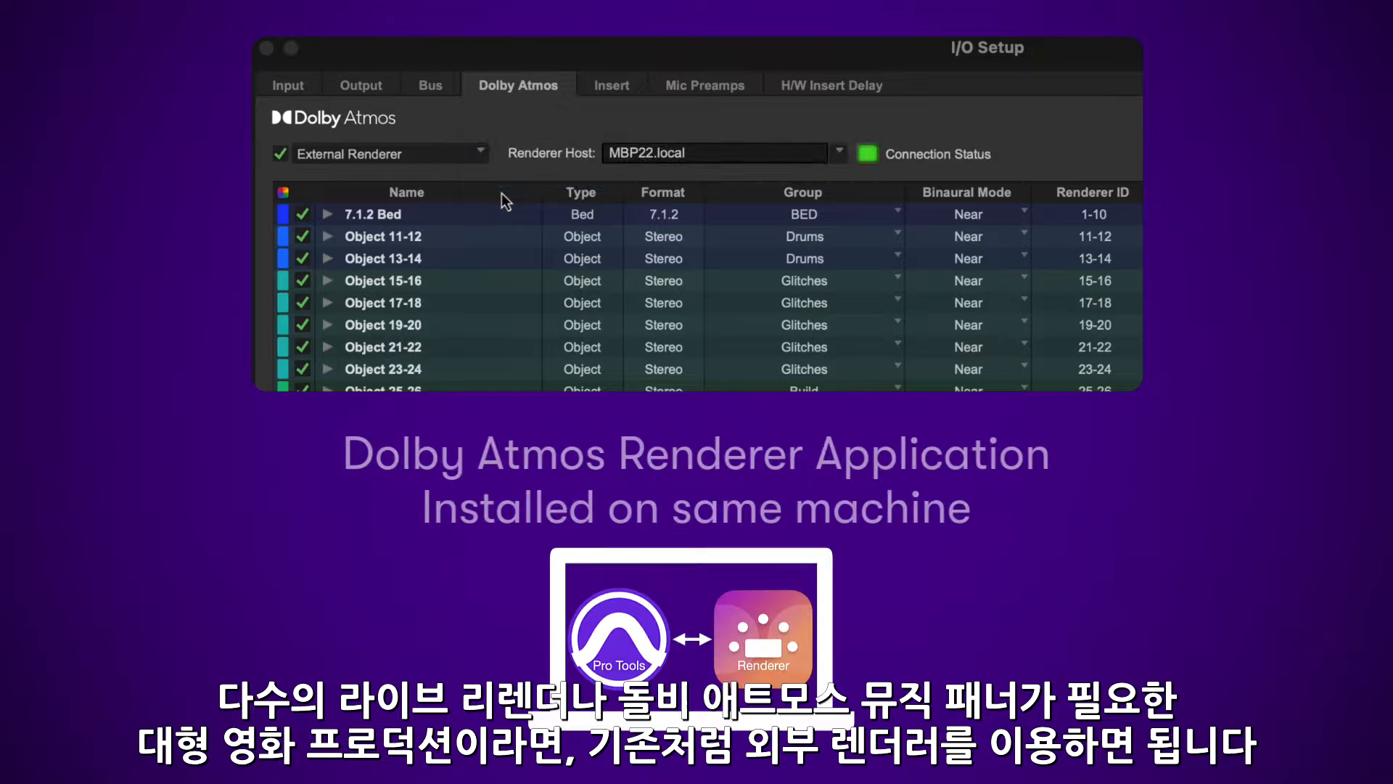
click(841, 154)
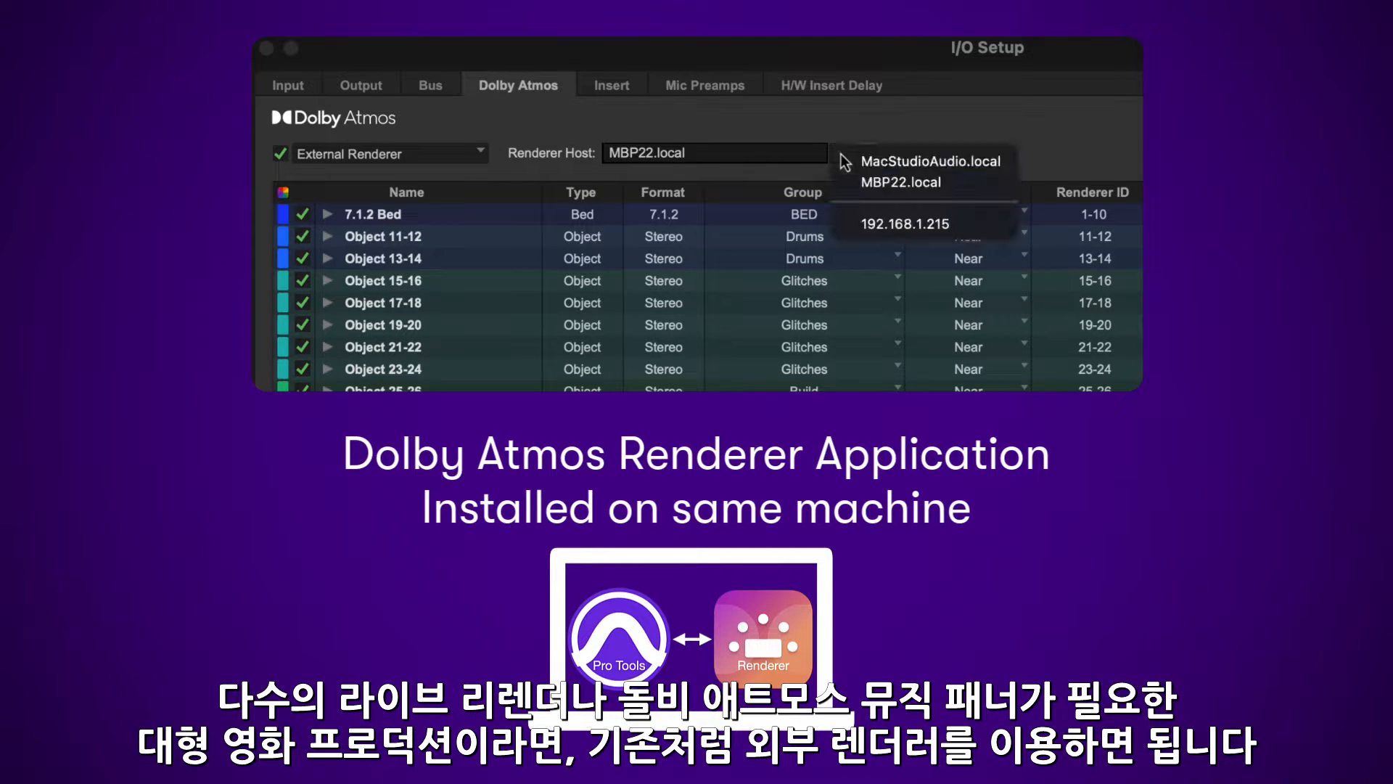
click(897, 225)
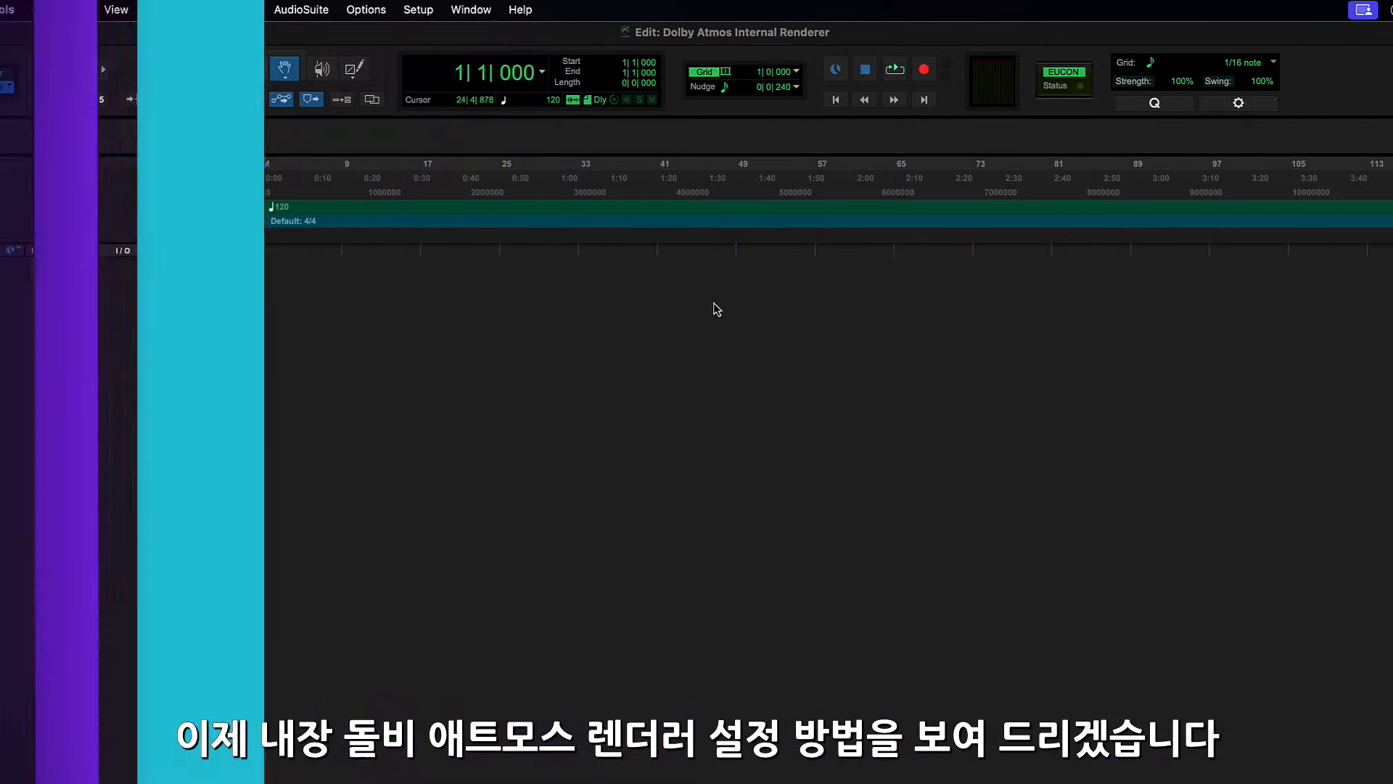
Review the monitor path choices and the OUT path's format options in the I/O output setup, and close the setup
click(426, 15)
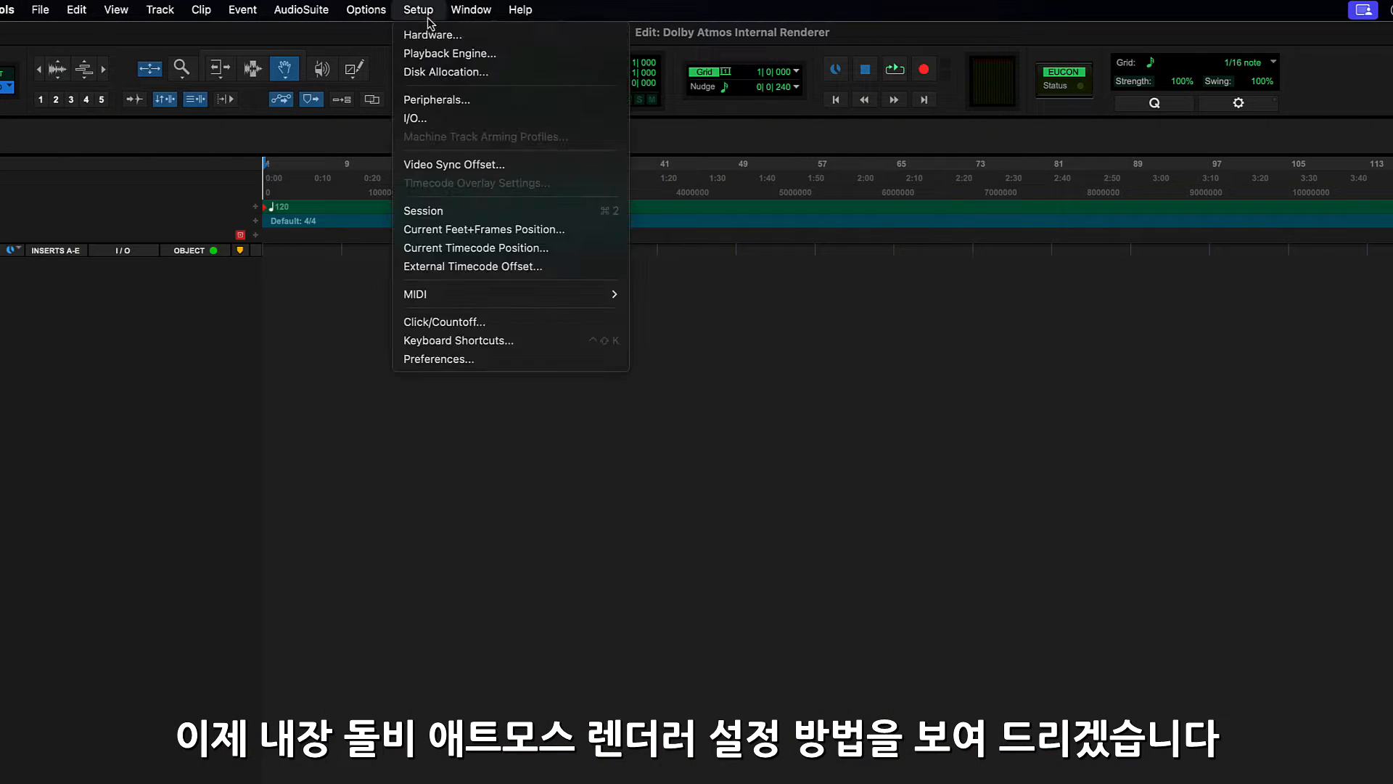
click(435, 118)
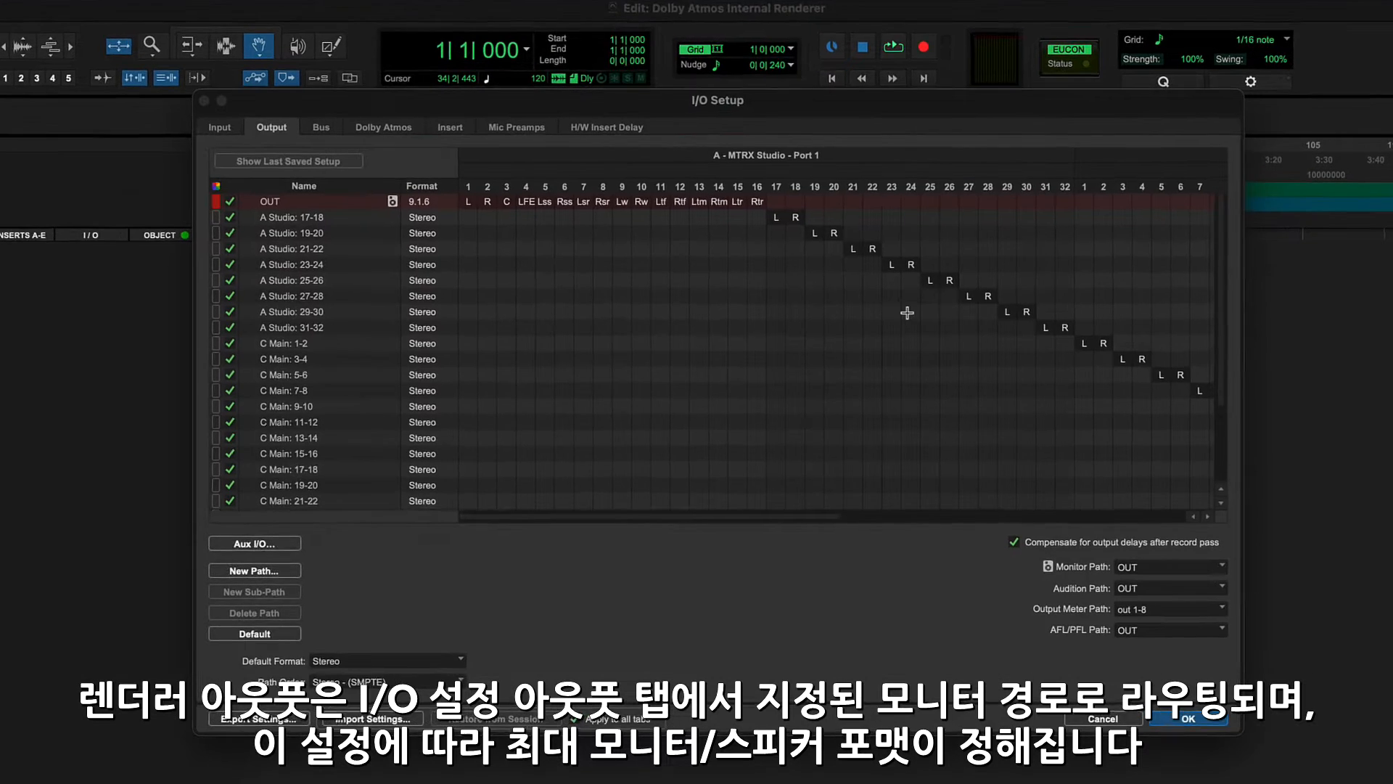
click(1242, 563)
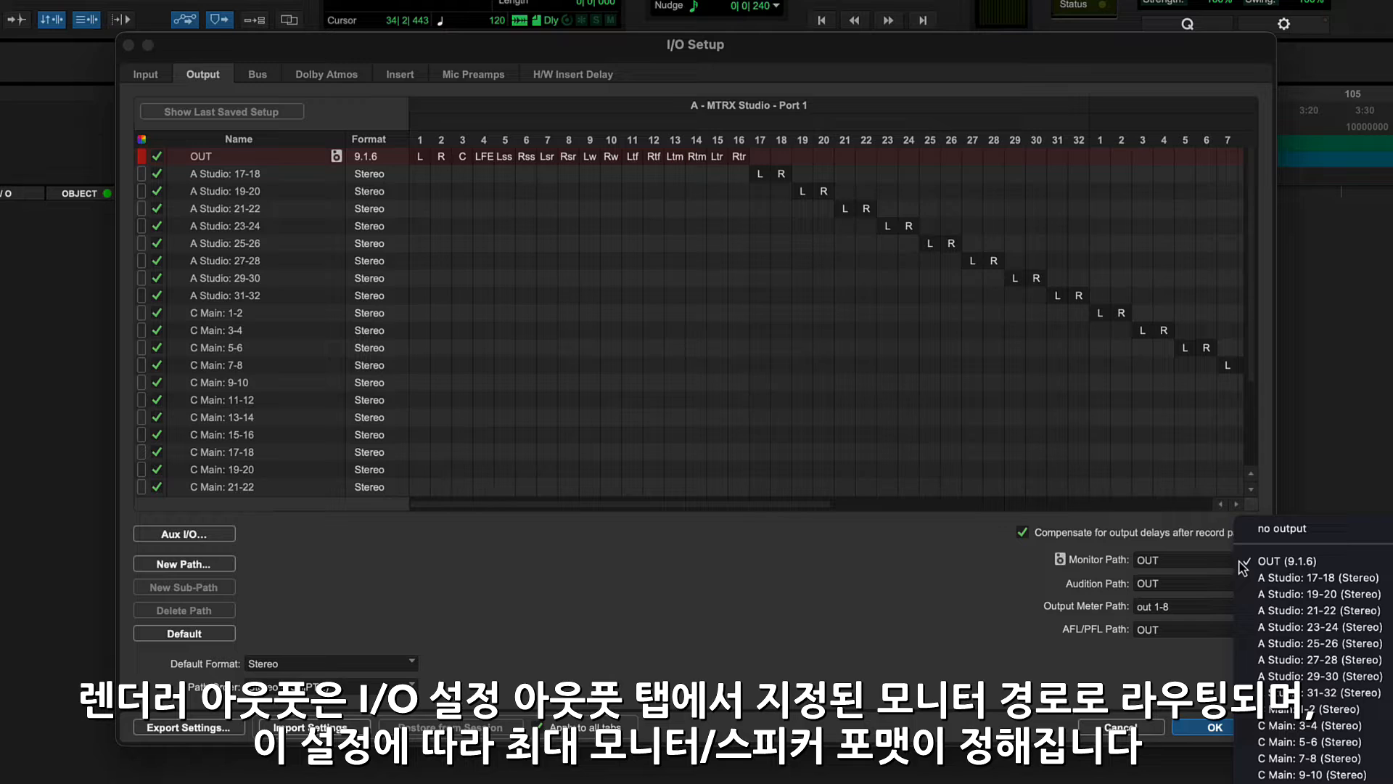
click(1163, 561)
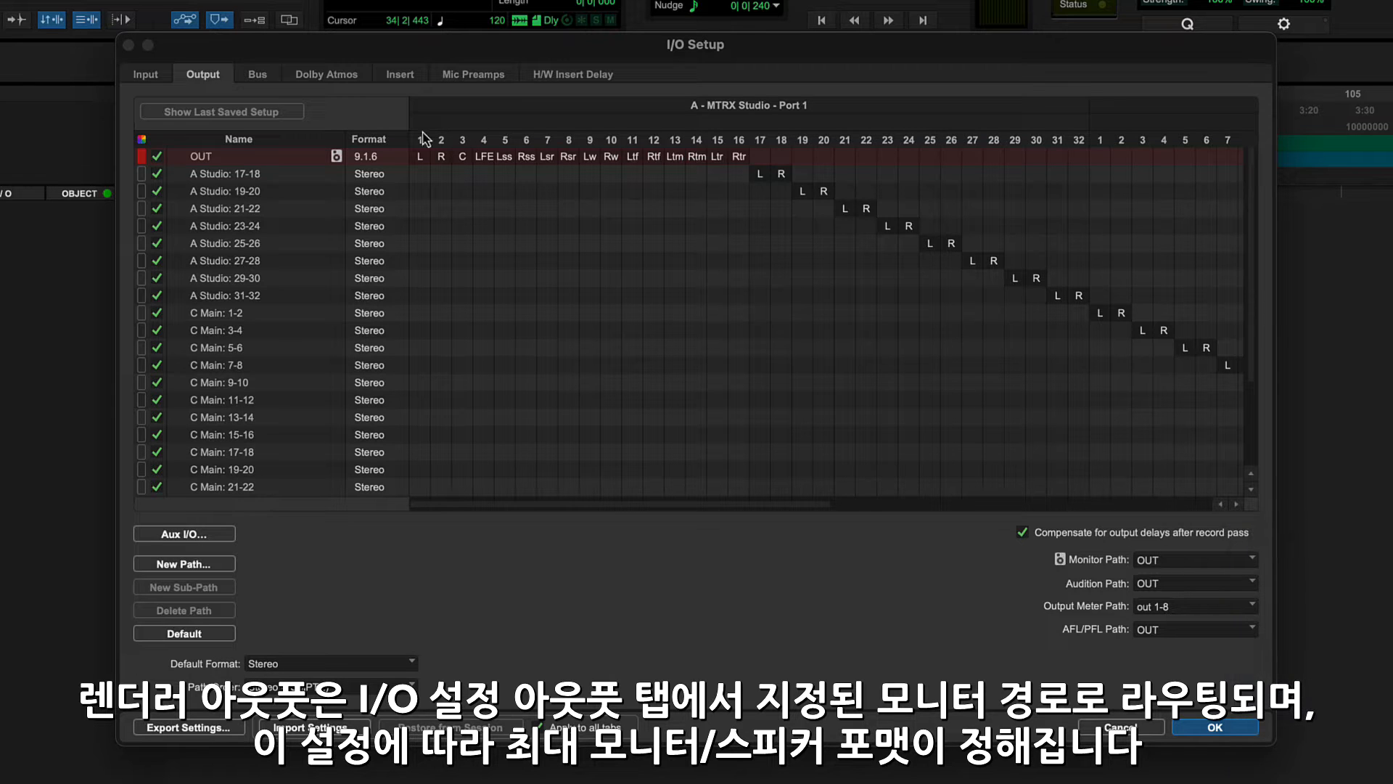
click(395, 160)
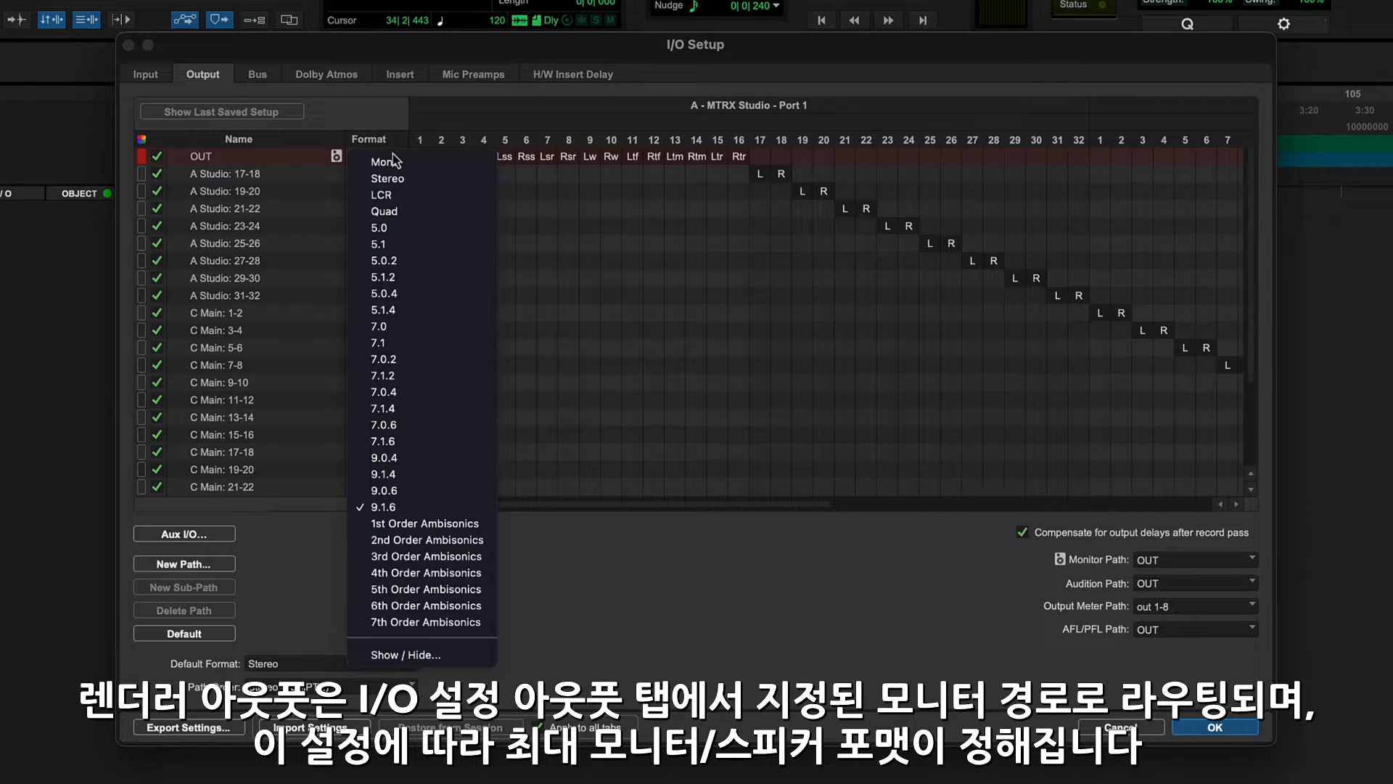
click(394, 110)
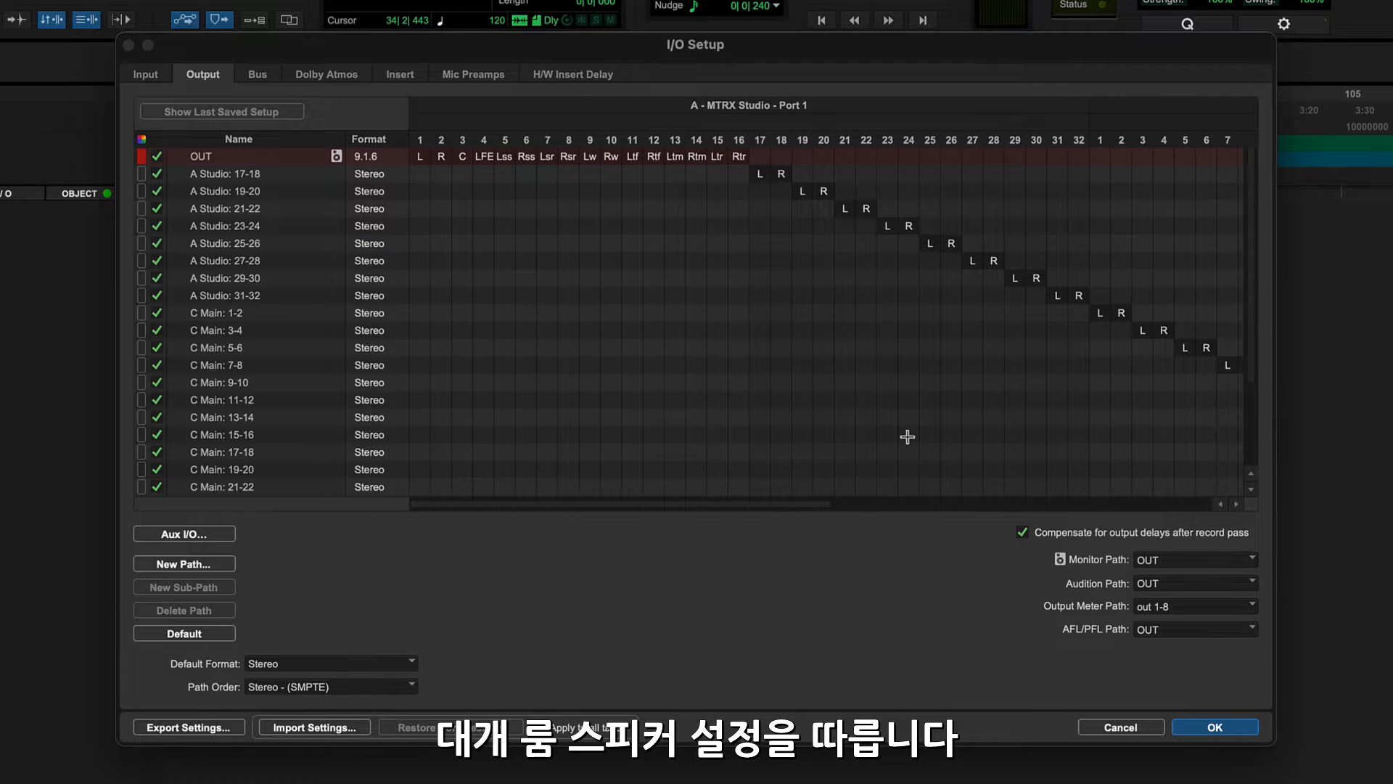
click(1202, 727)
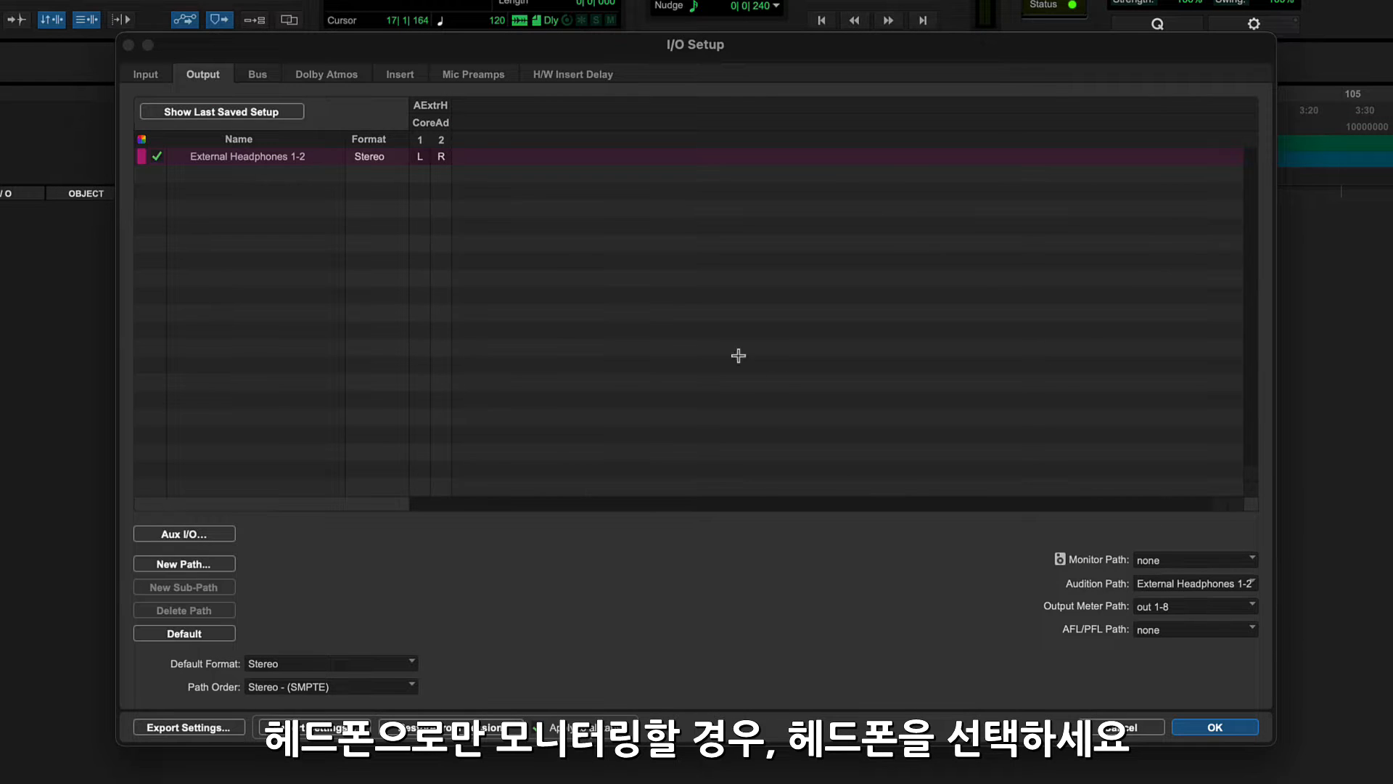
Set the output monitor path to External Headphones 1-2 and enable Dolby Atmos for the session
click(1165, 560)
click(1184, 589)
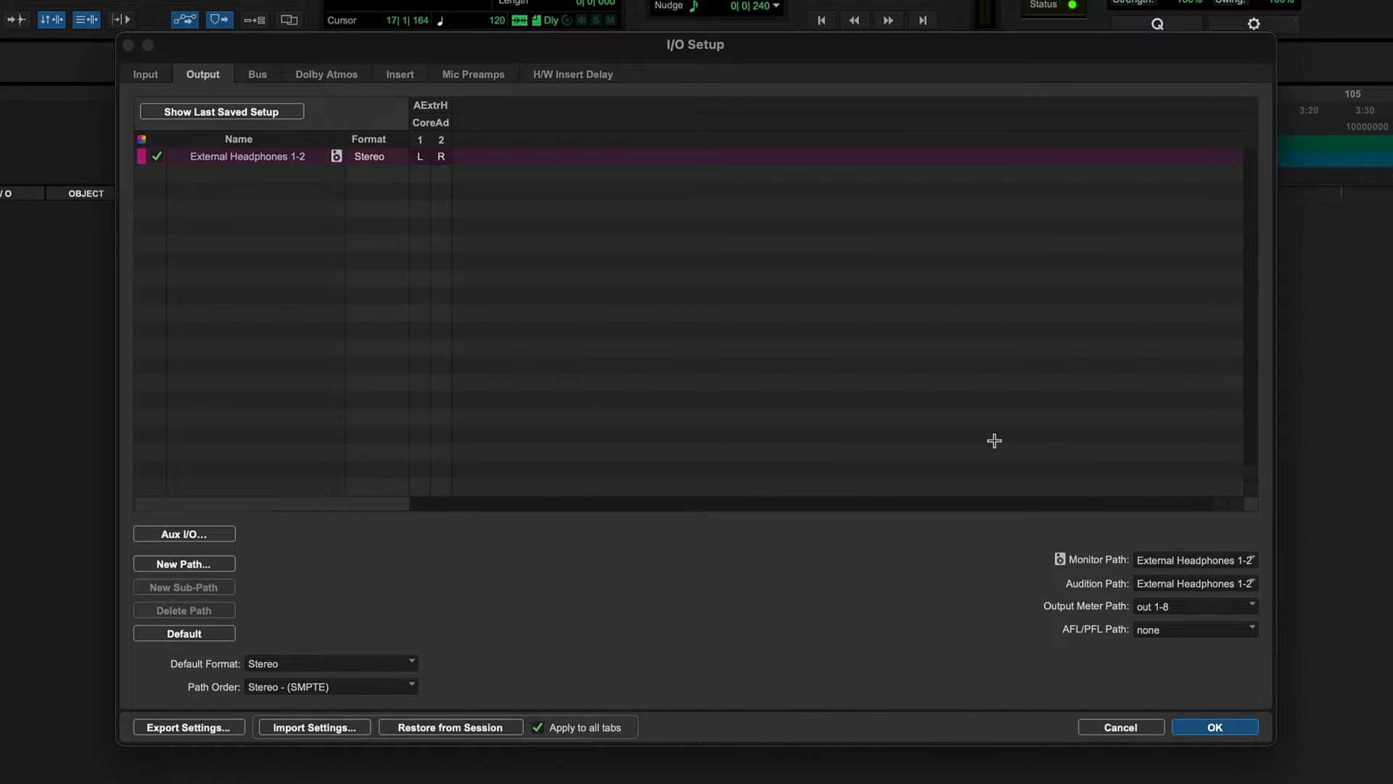
click(349, 75)
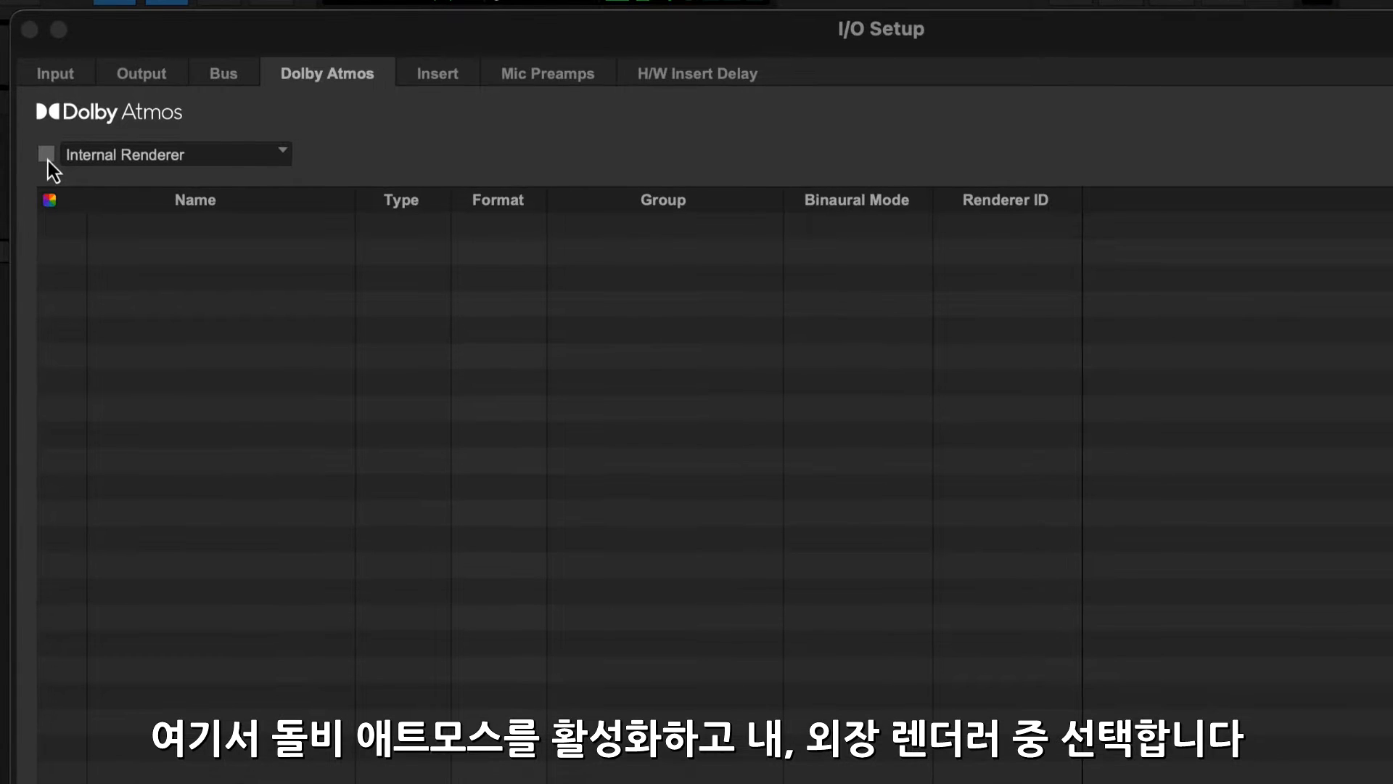
click(46, 154)
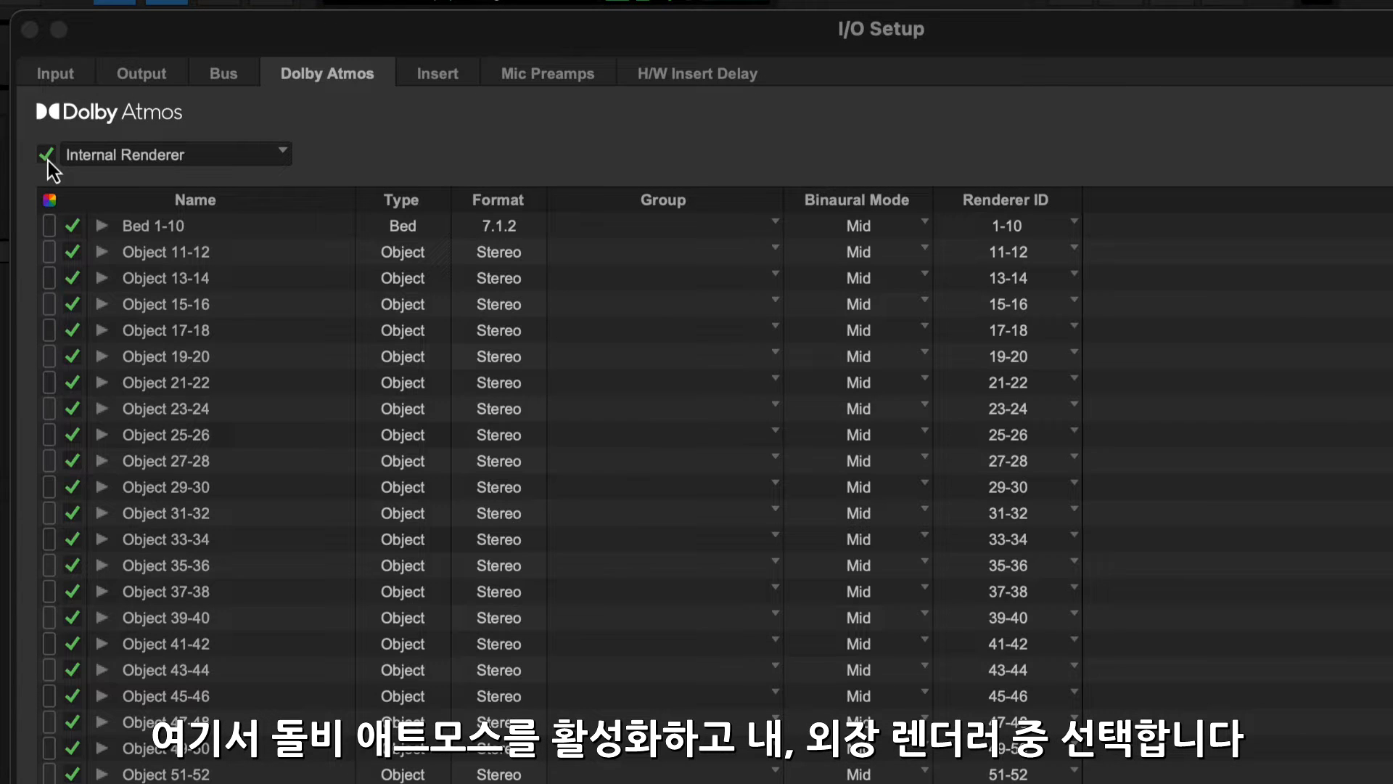
Try the External Renderer for Dolby Atmos and switch back to the Internal Renderer
click(106, 163)
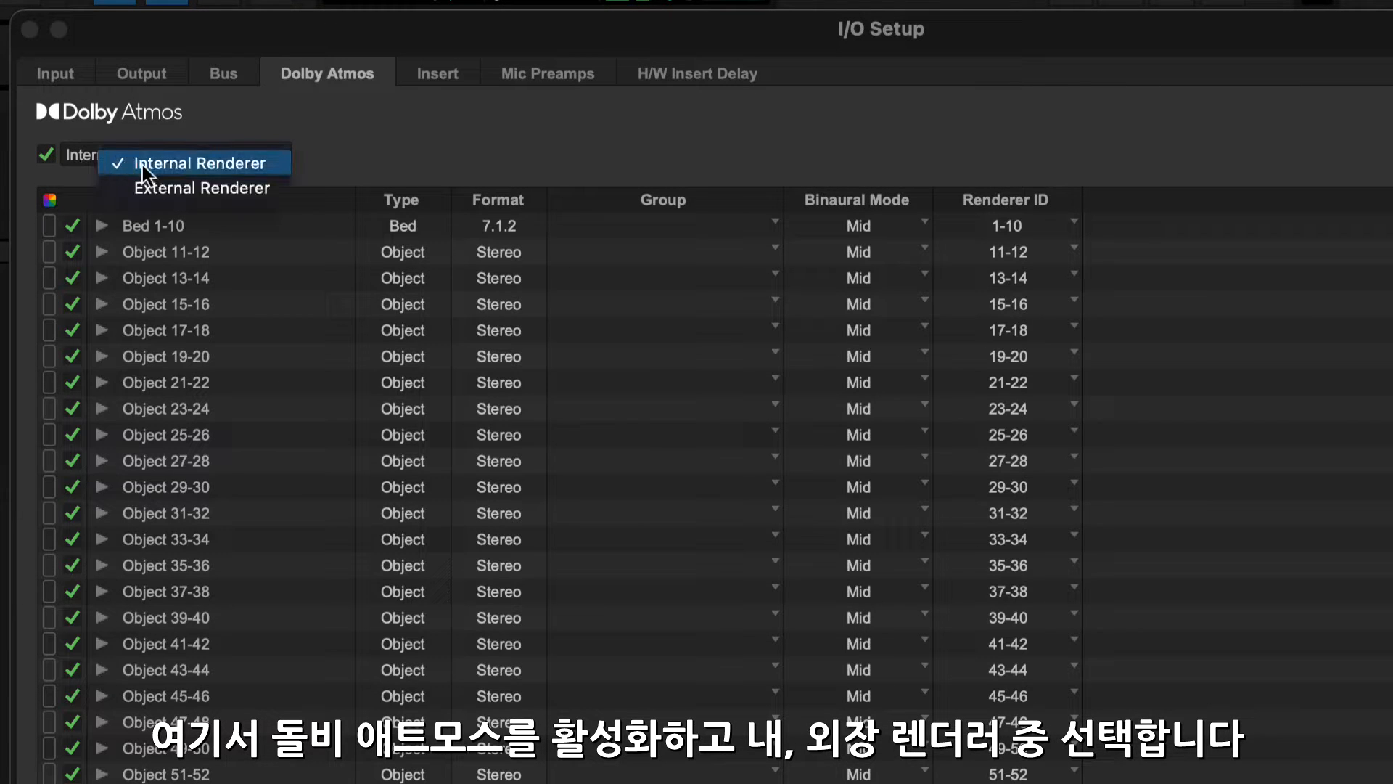
click(175, 186)
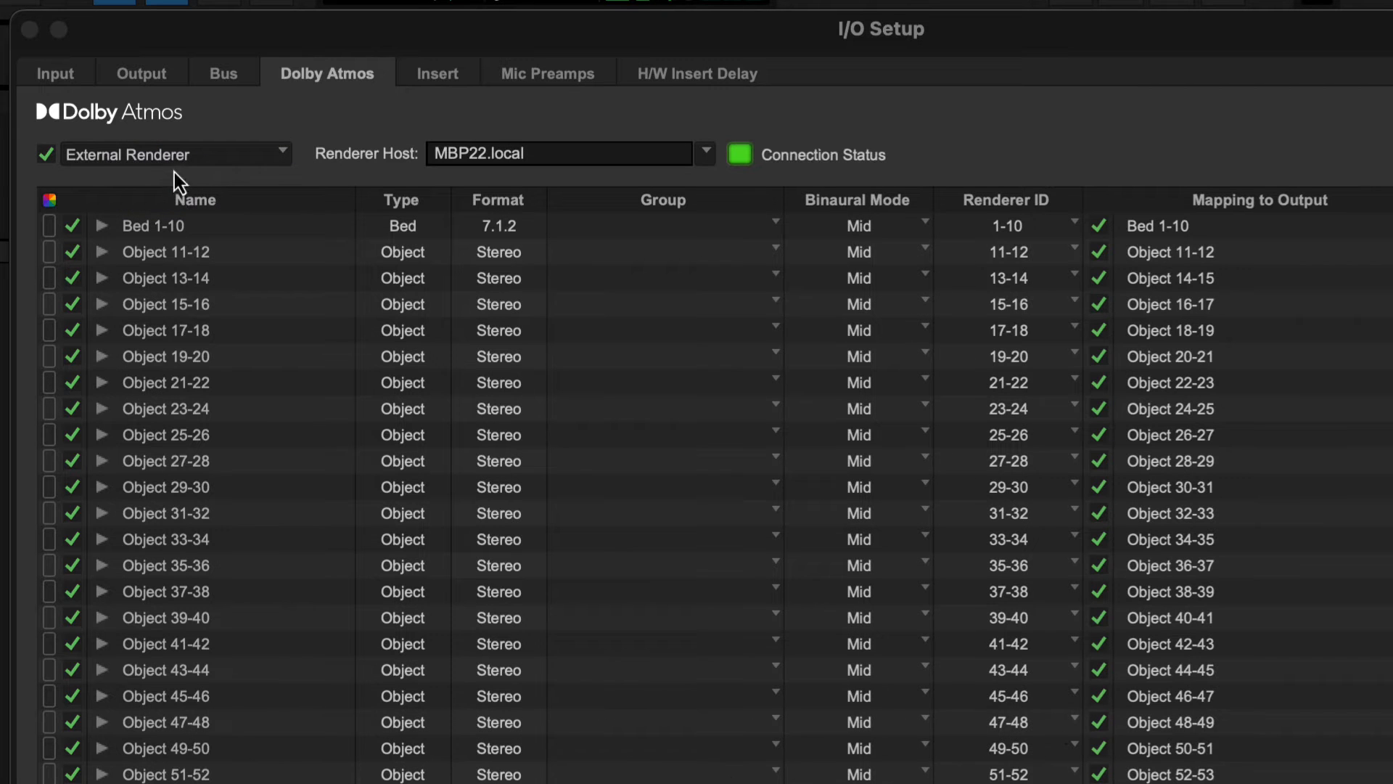
click(179, 154)
click(190, 132)
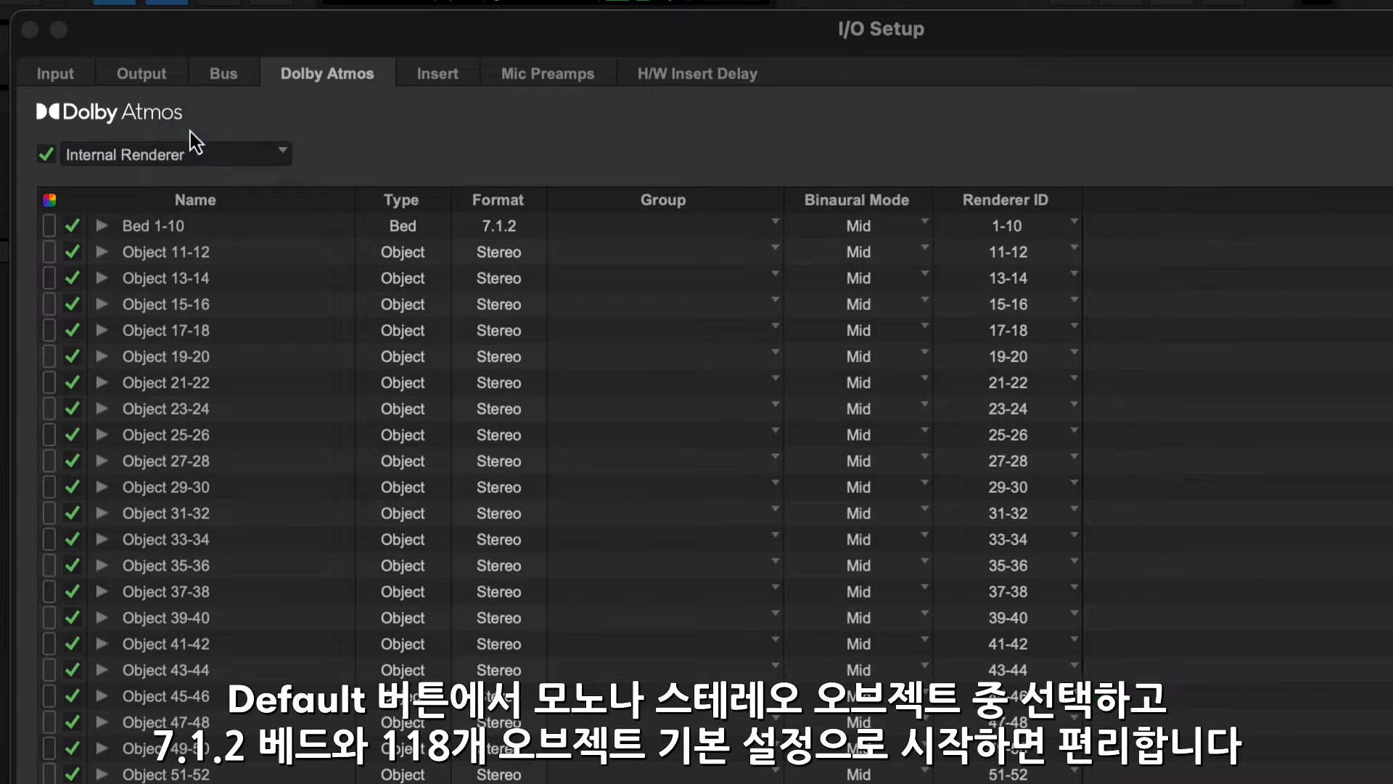
Clear the existing Dolby Atmos paths and recreate the default bed and objects with the Create Stereo Objects option
click(151, 223)
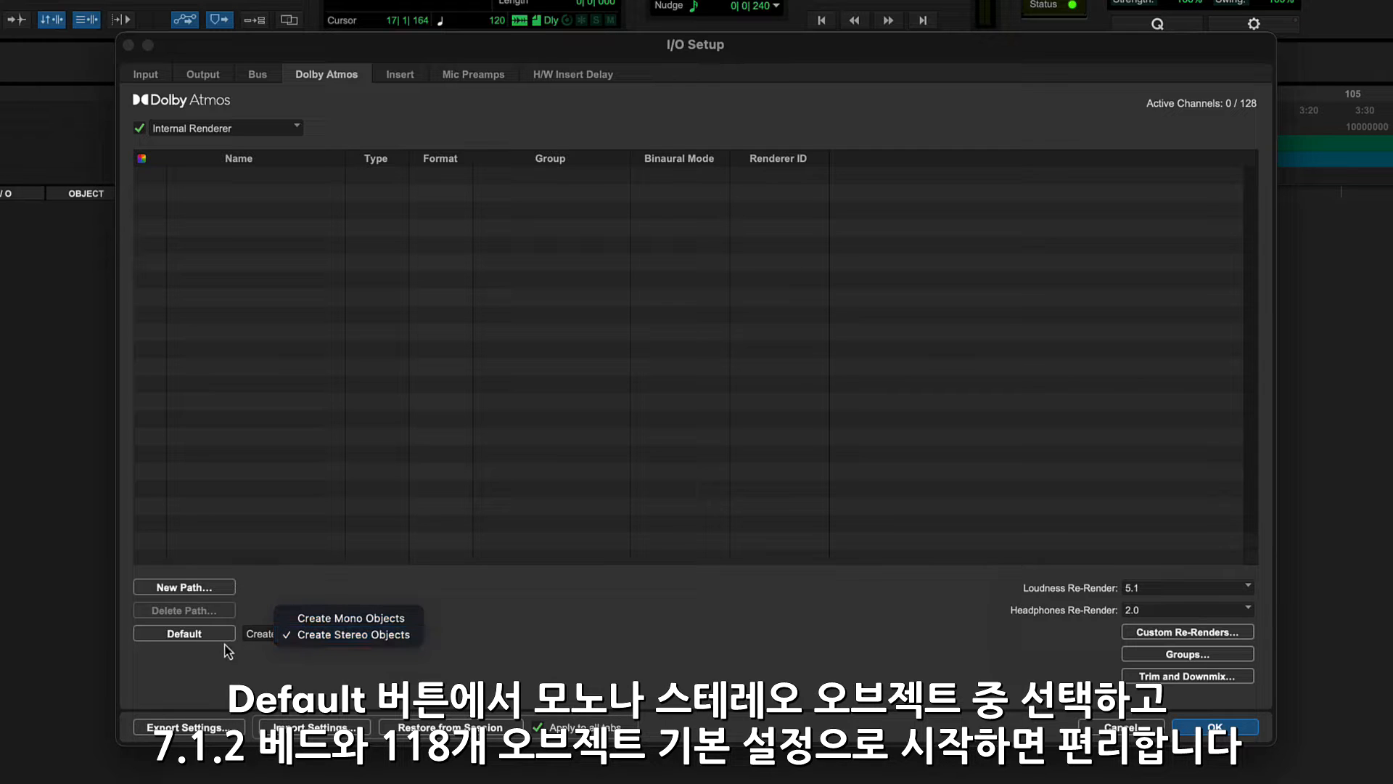
click(203, 636)
click(197, 637)
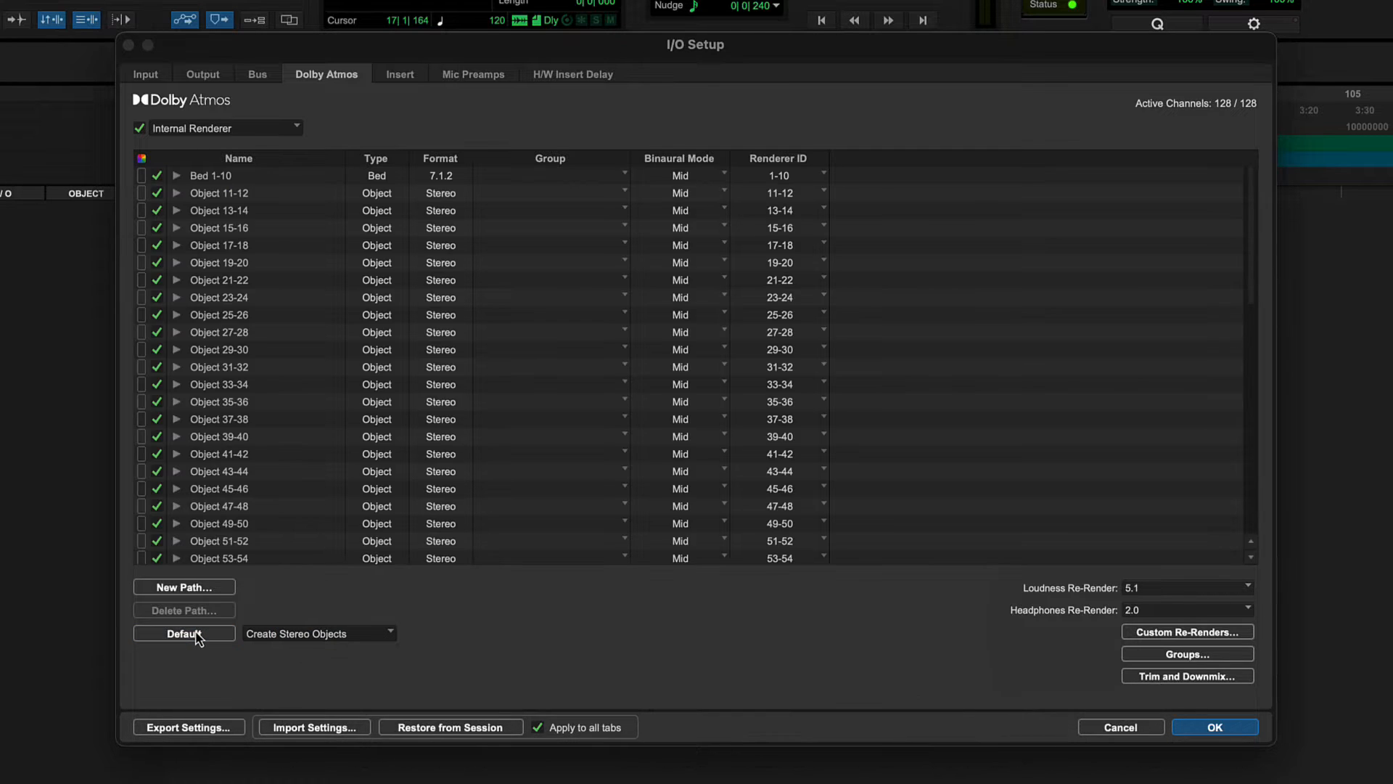
Look through the default bed and object paths and inspect the mono sub-paths of Object 11-12
scroll(266, 518, down, 15)
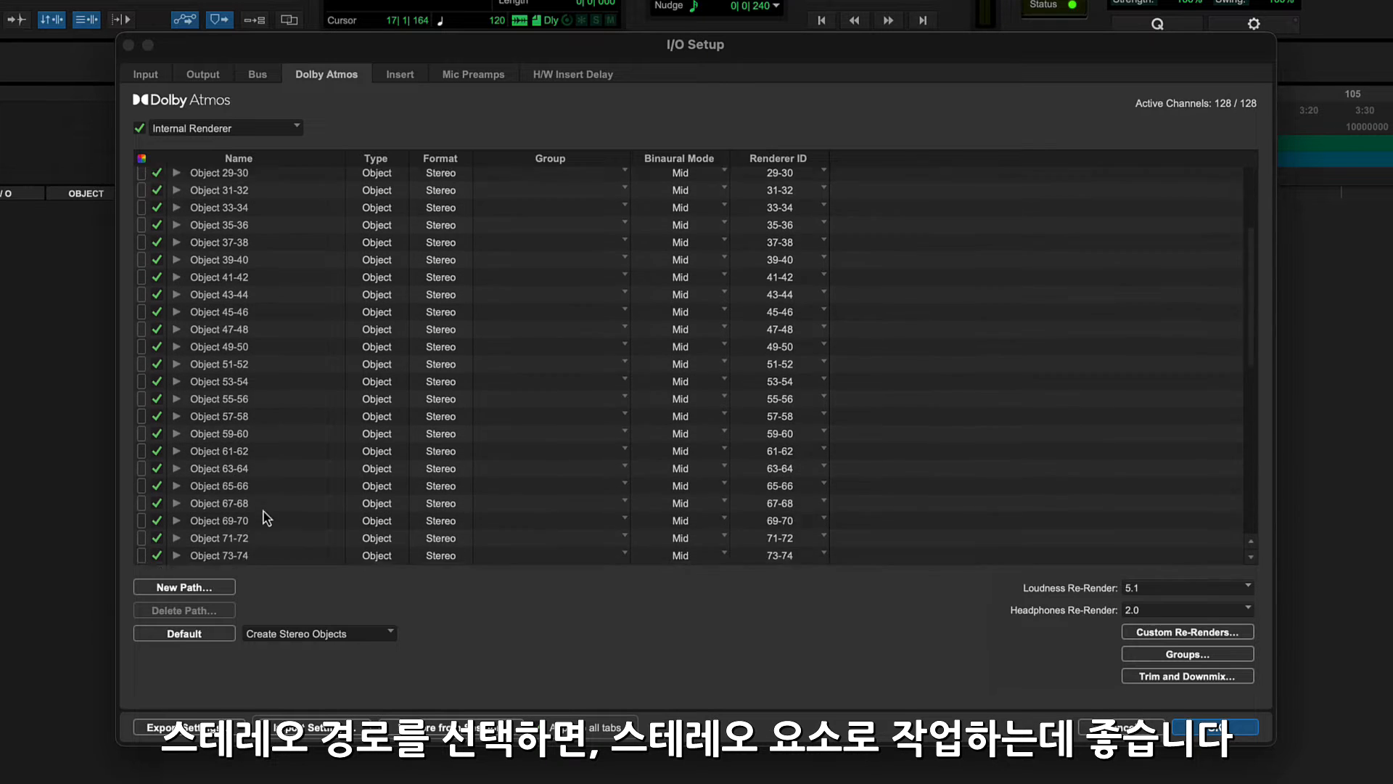
scroll(266, 518, up, 15)
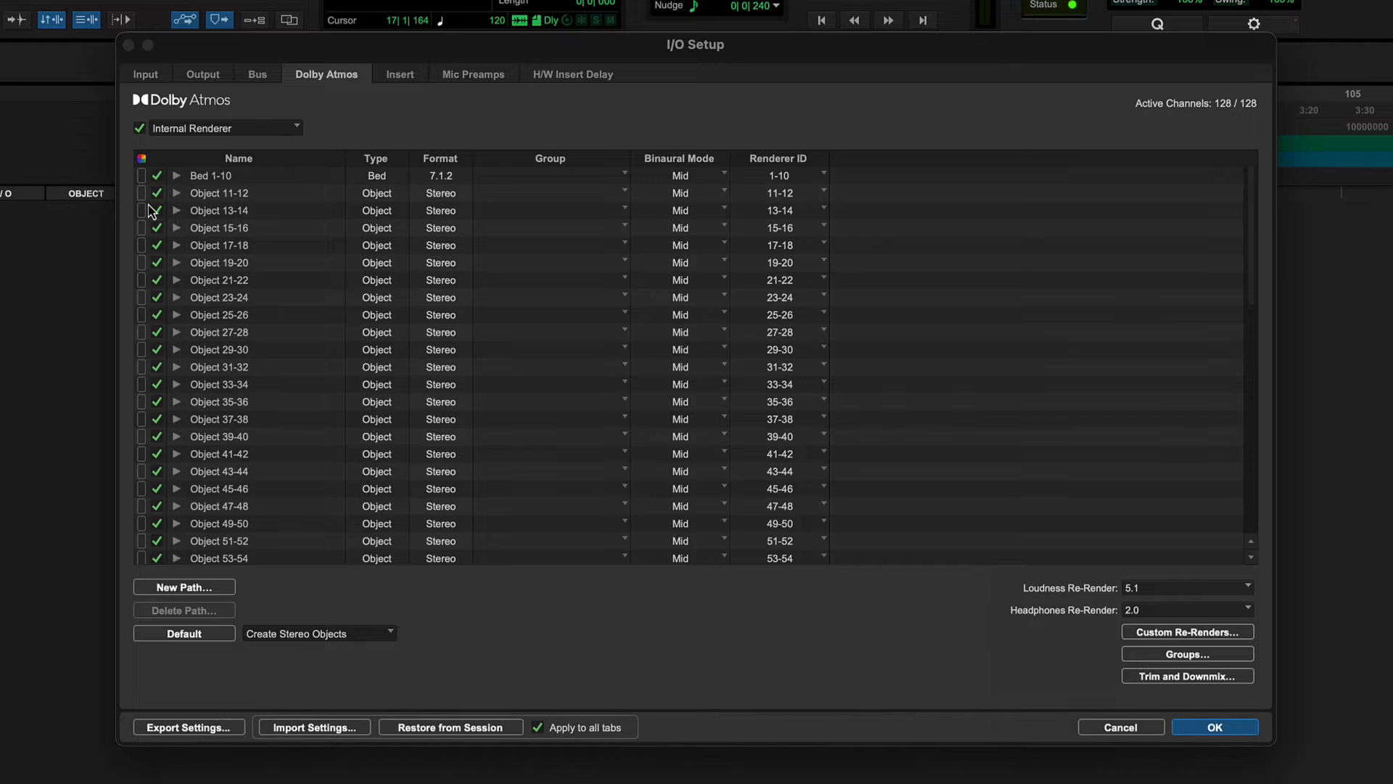
click(176, 193)
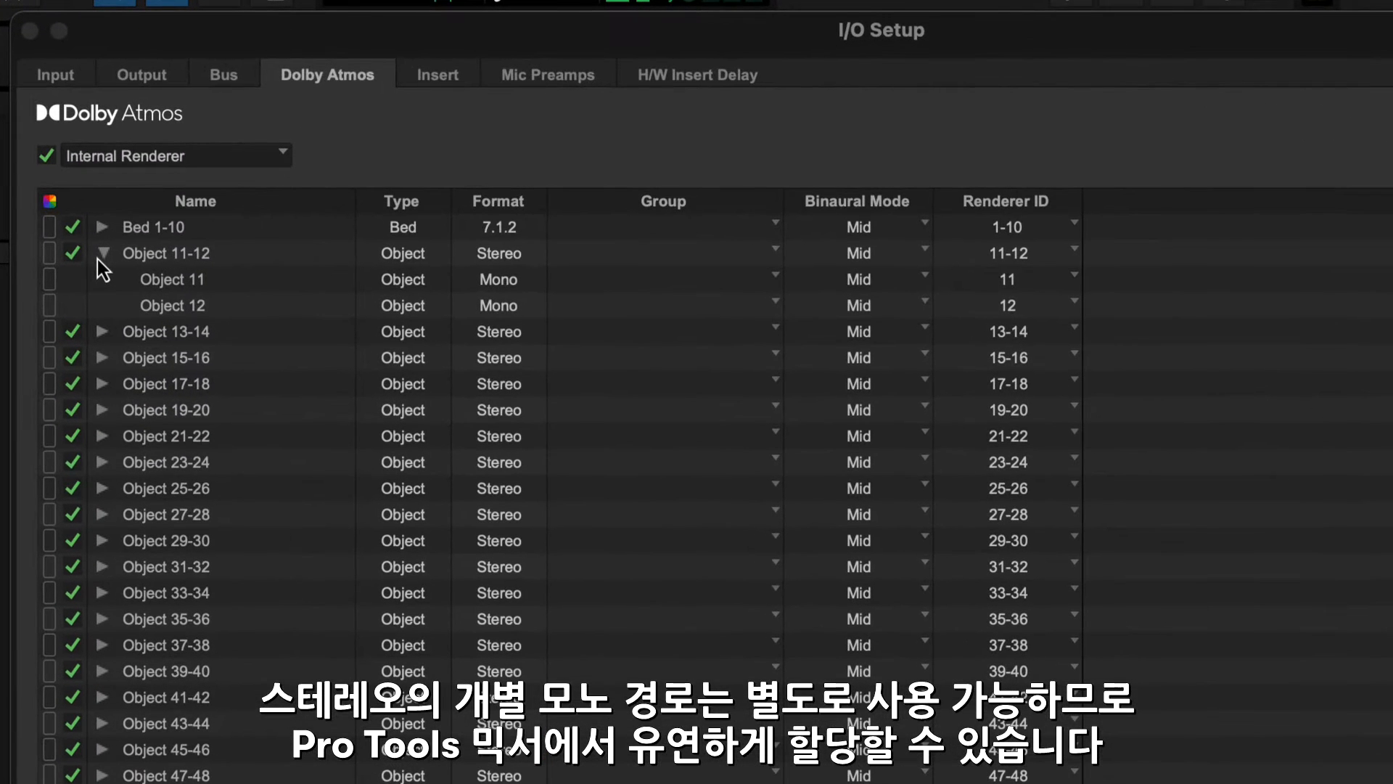
click(99, 258)
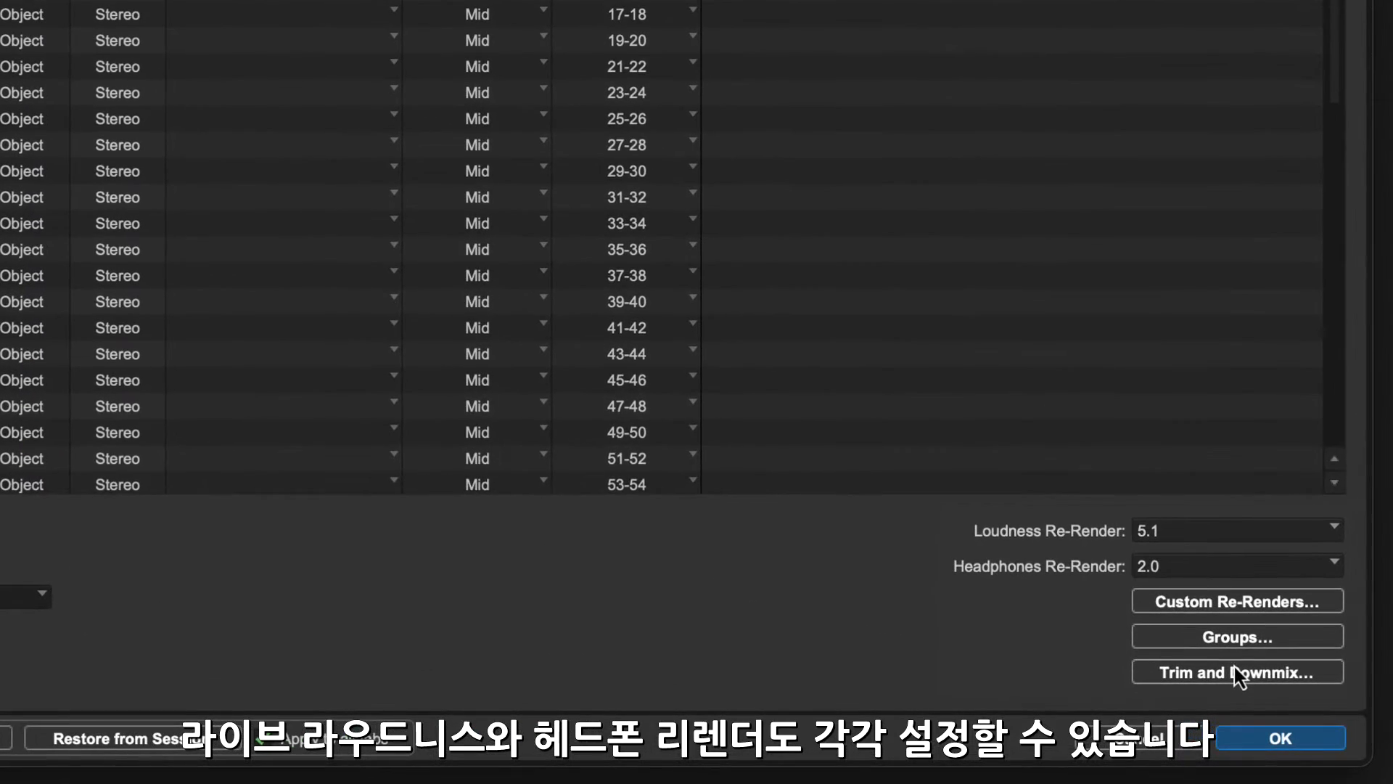
Check the Loudness Re-Render options, leaving 5.1 selected, and set the Headphones Re-Render to Binaural
click(1225, 529)
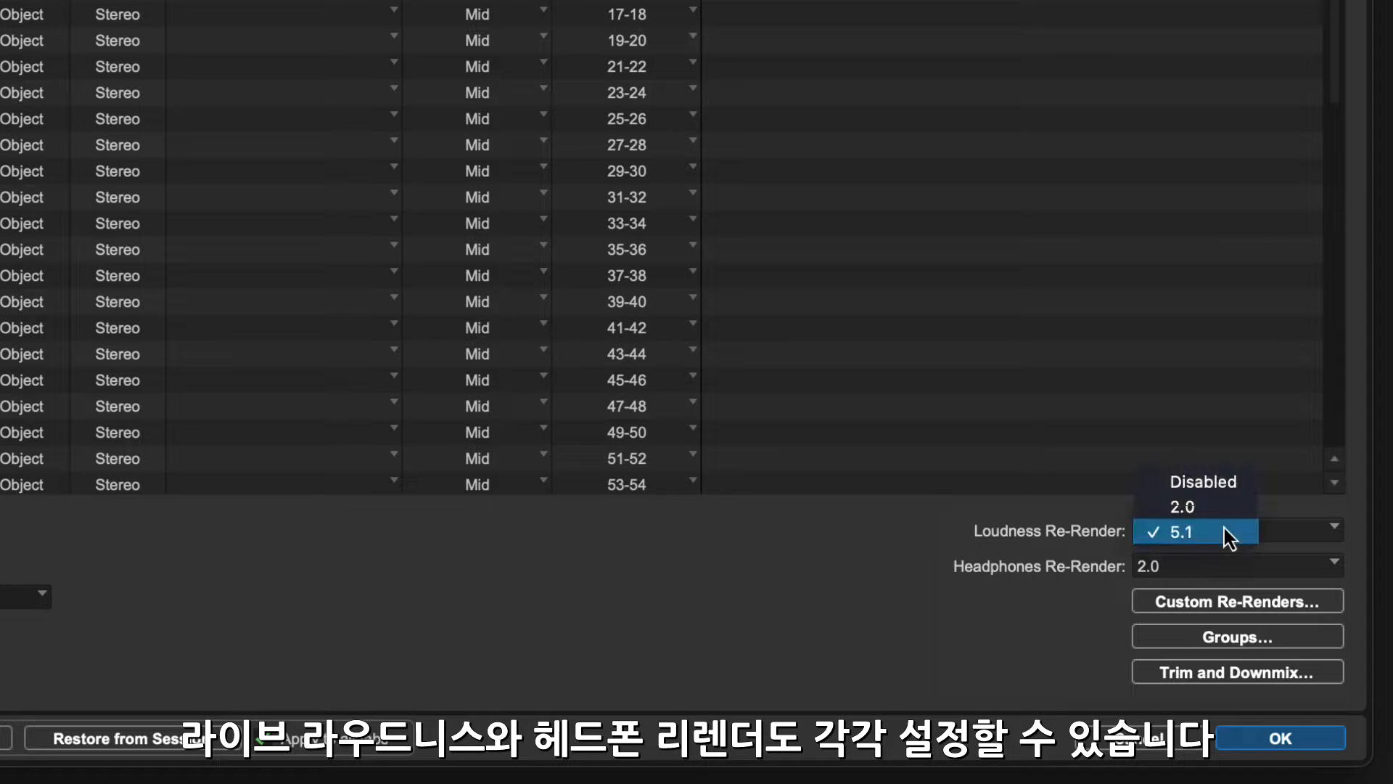
click(1294, 506)
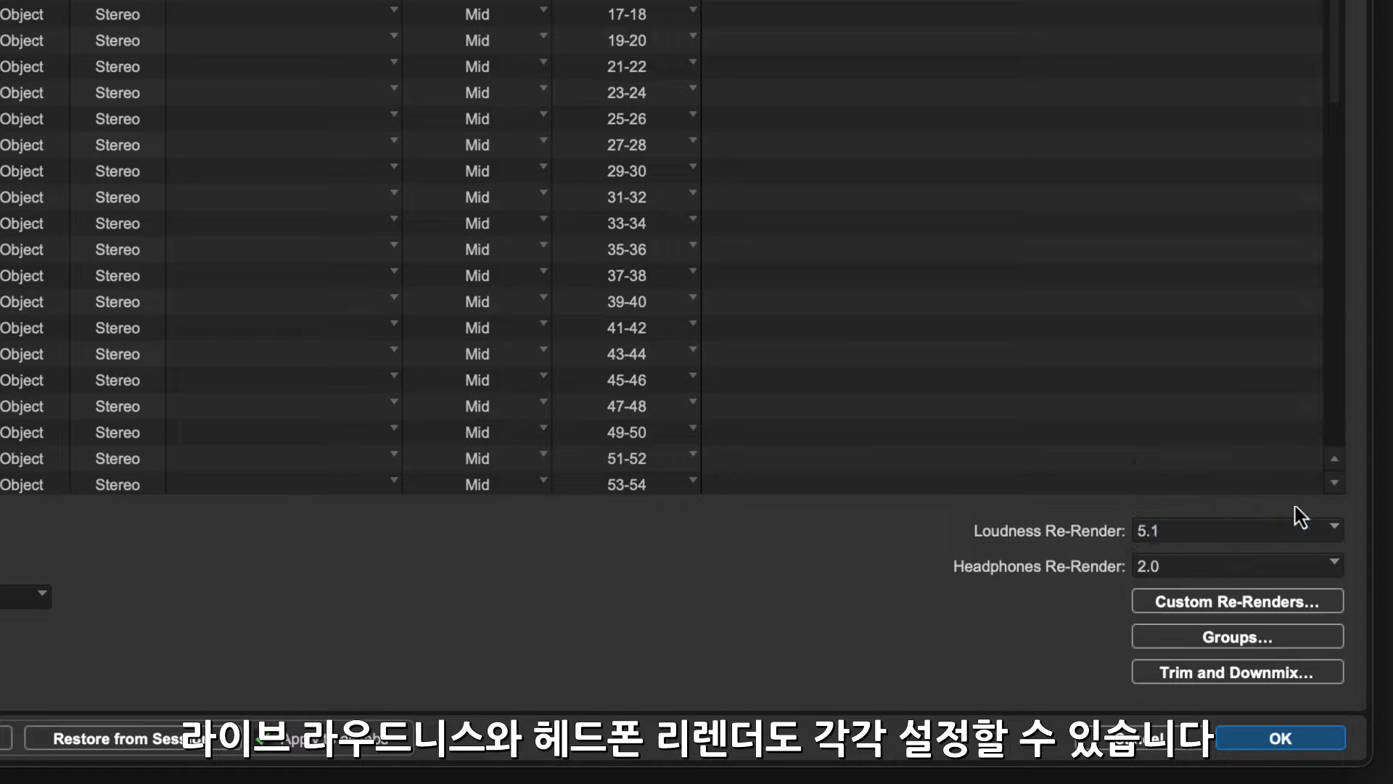
click(1242, 568)
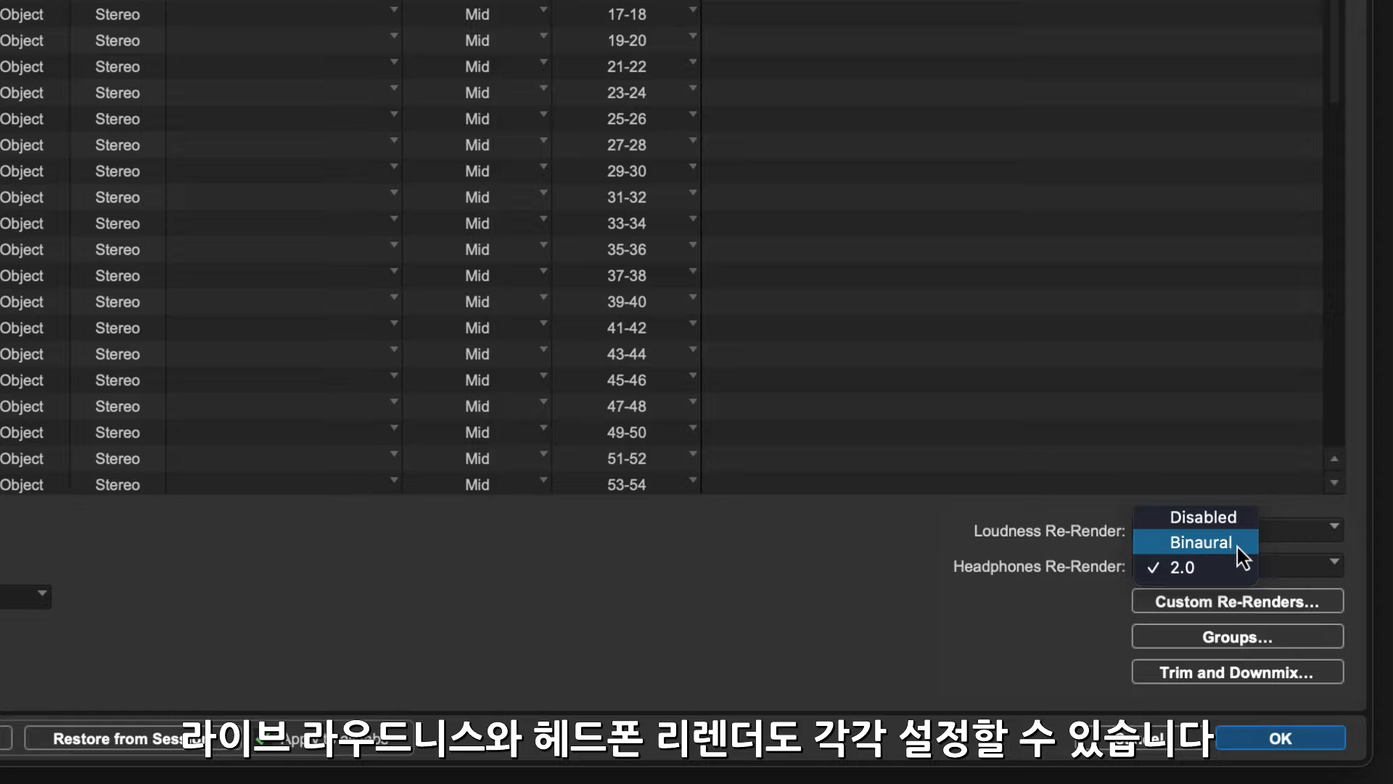
click(1240, 546)
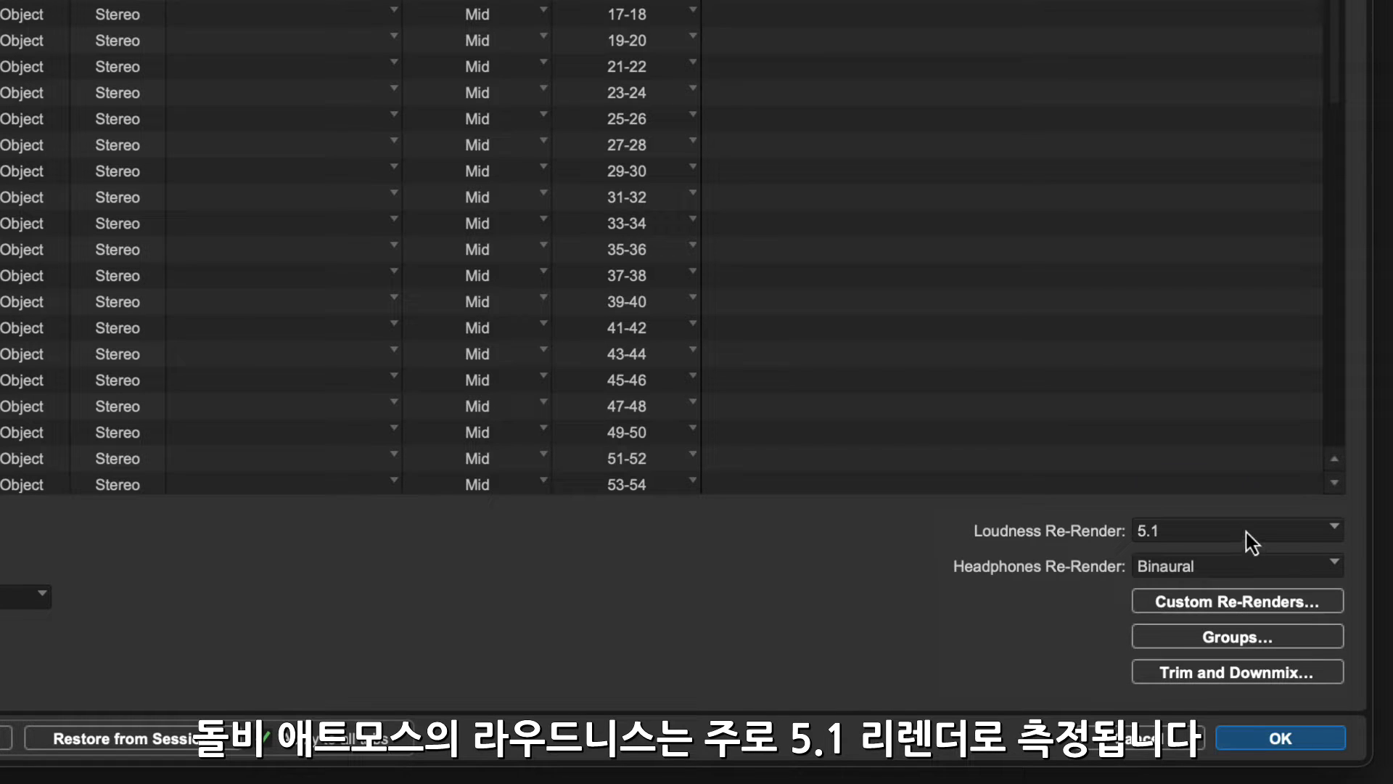
Review the Loudness and Headphones Re-Render choices, keeping 5.1 for loudness and Binaural for headphones
click(1251, 541)
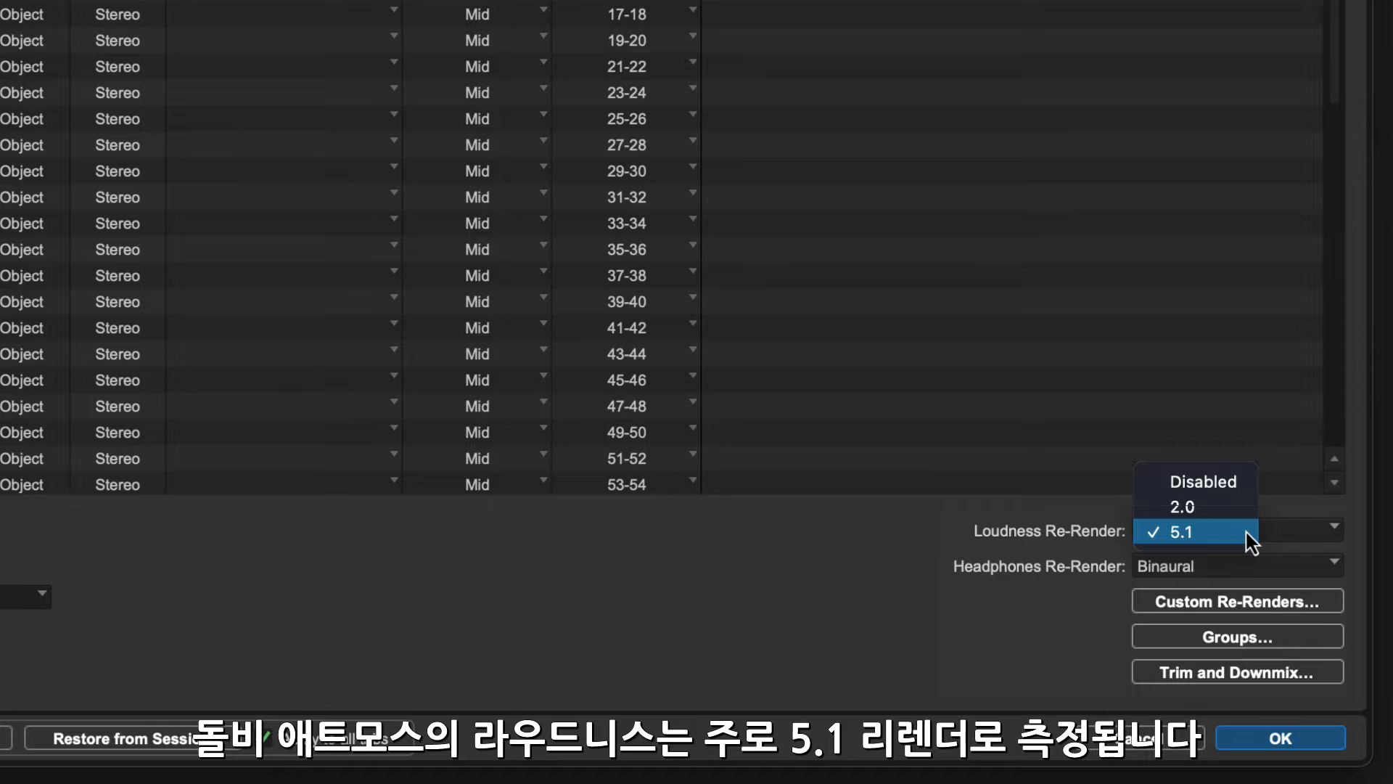
click(1251, 541)
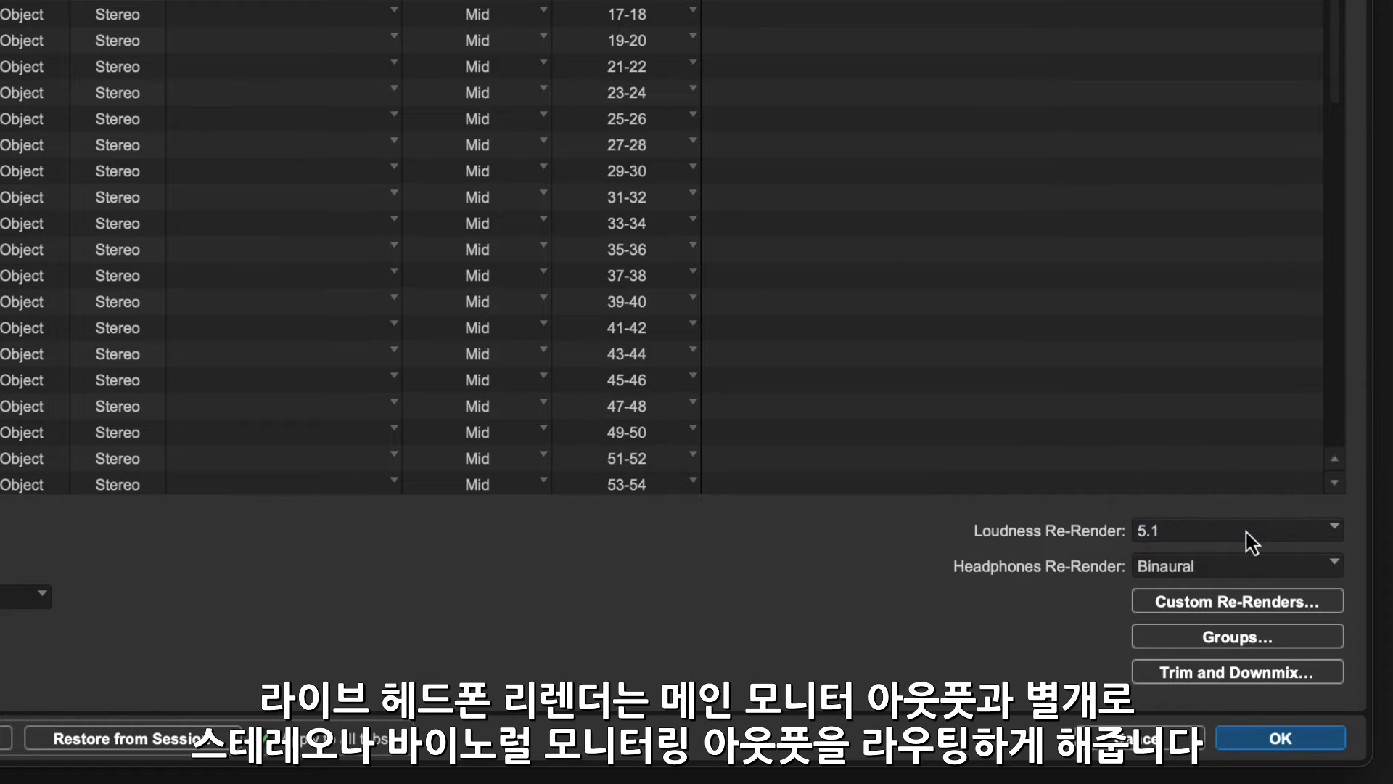
click(1298, 569)
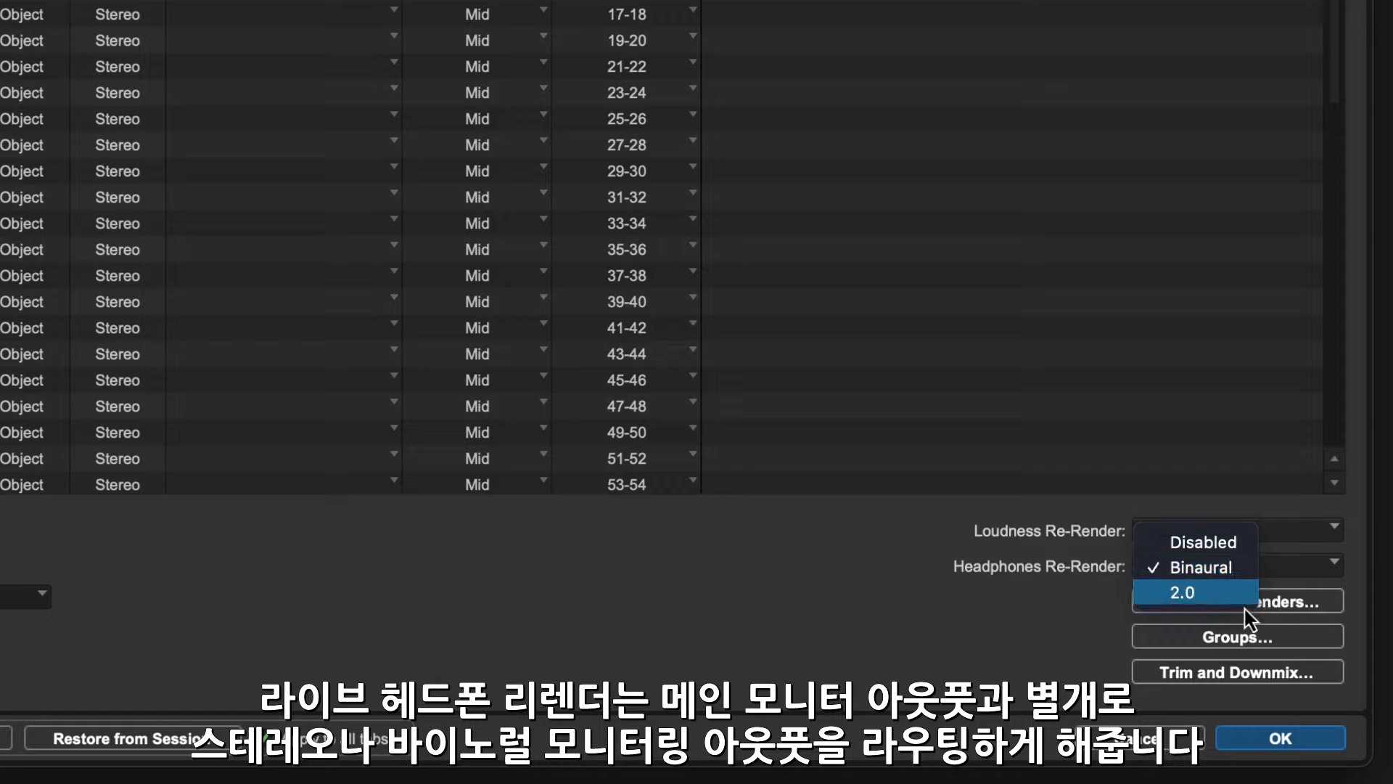
click(1301, 568)
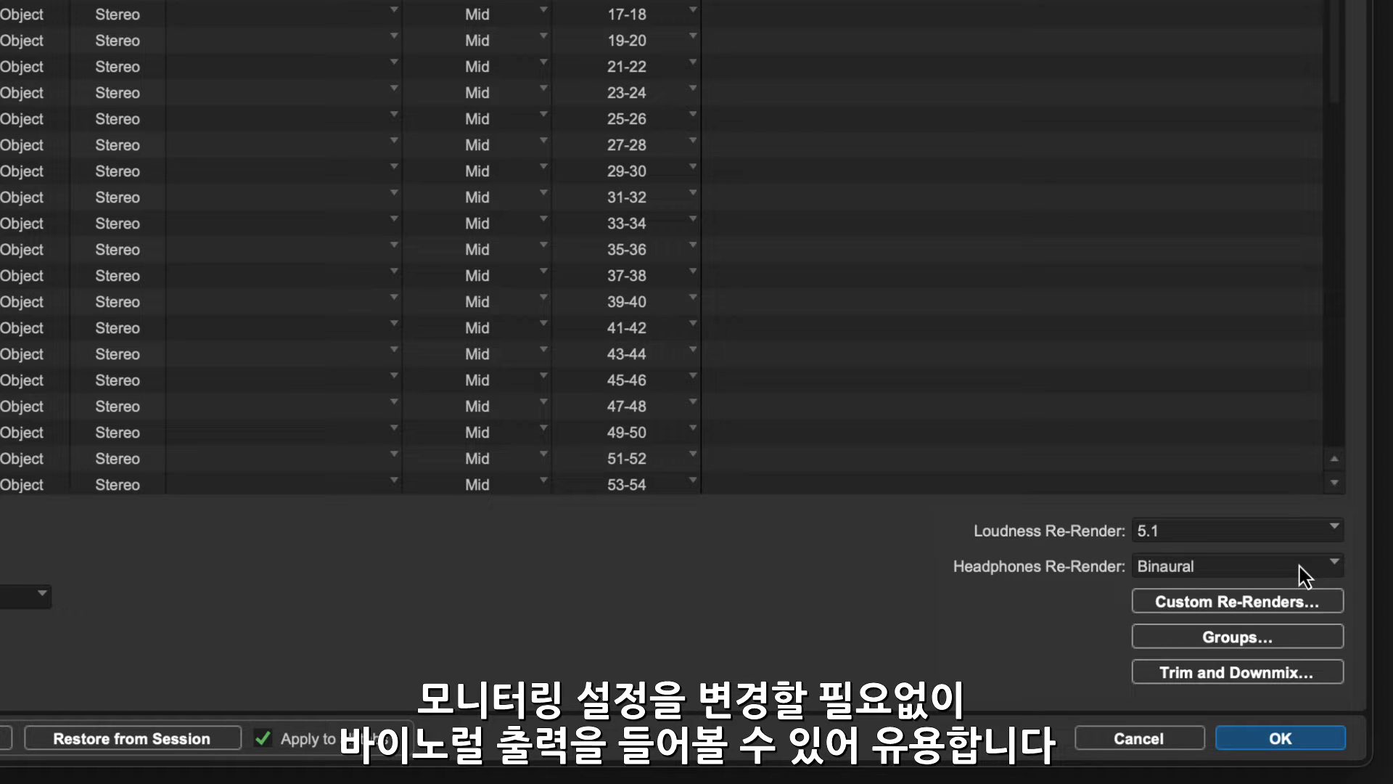
Add a bed/object group named New Group and assign it a dark teal color
click(1242, 637)
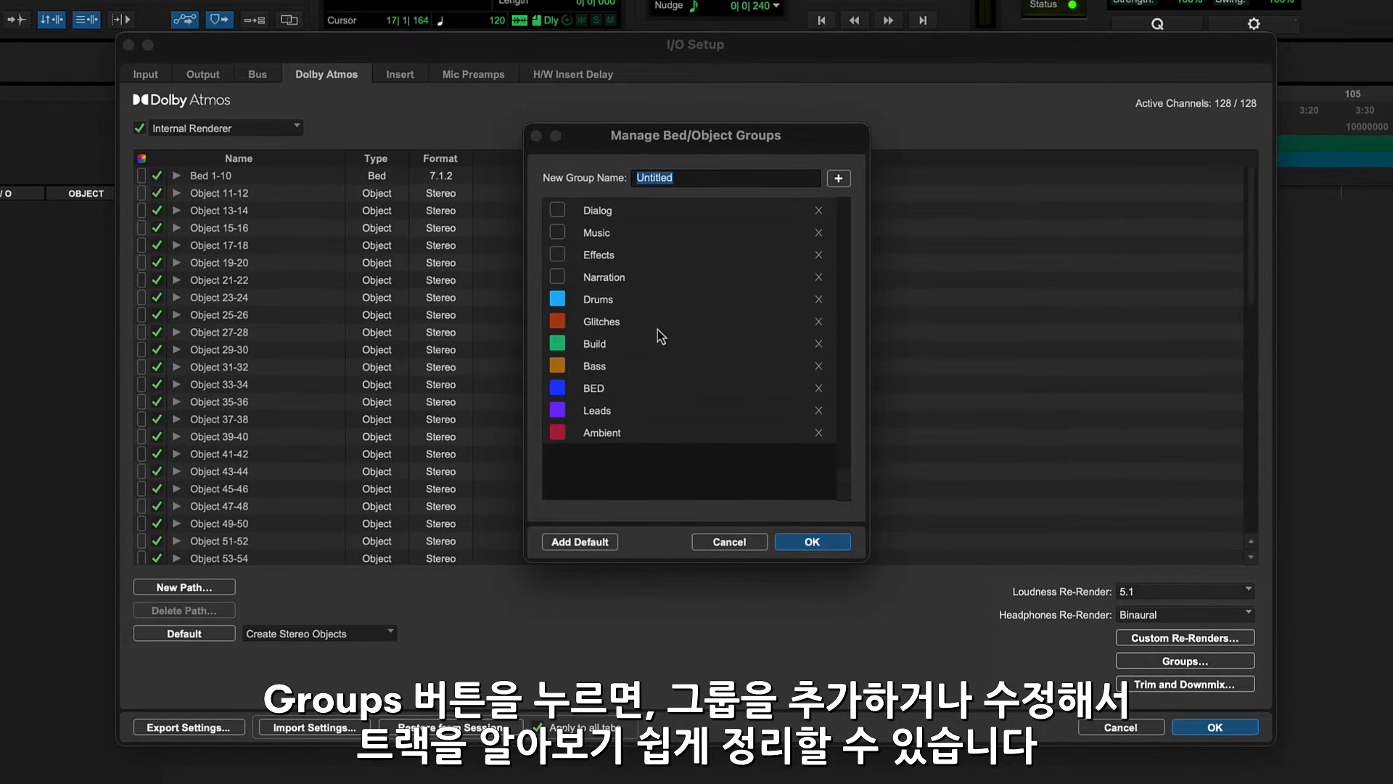
text(New Group)
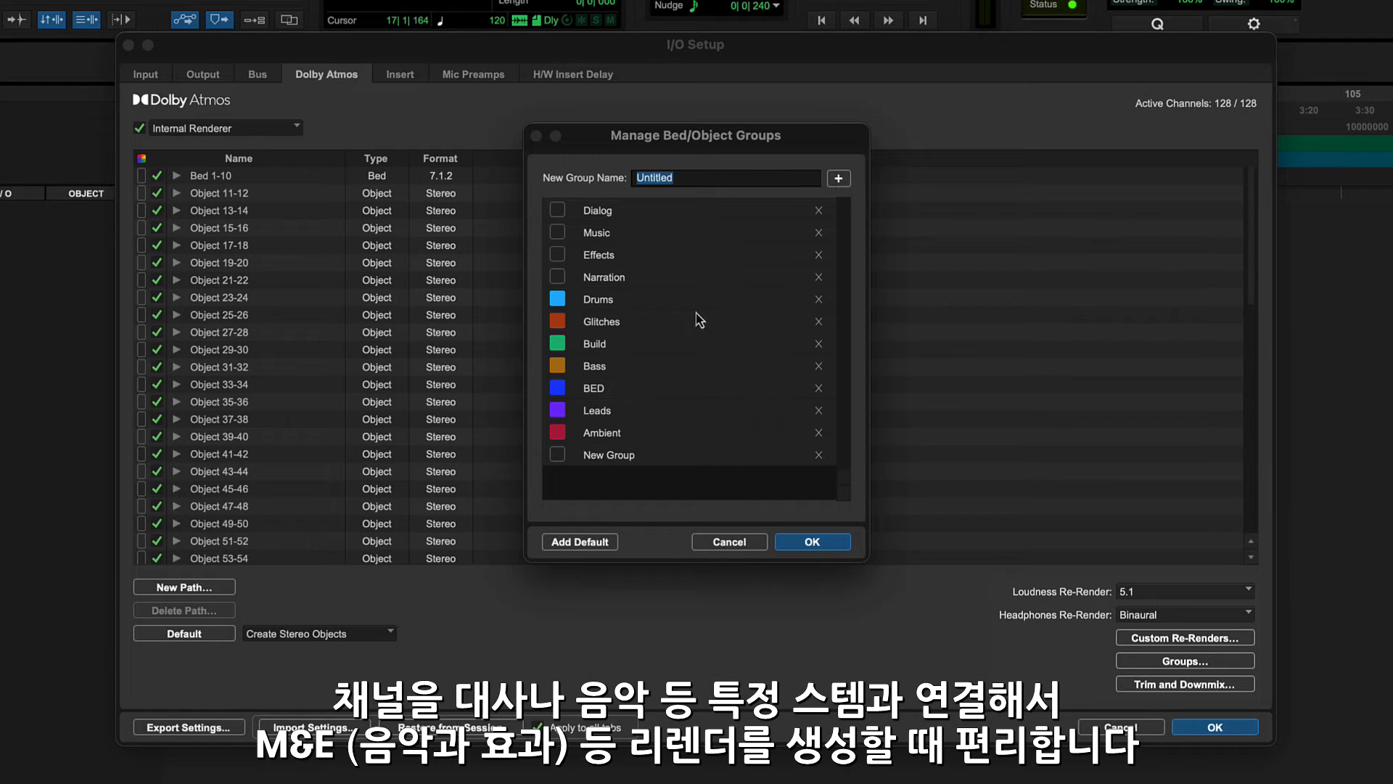
click(558, 455)
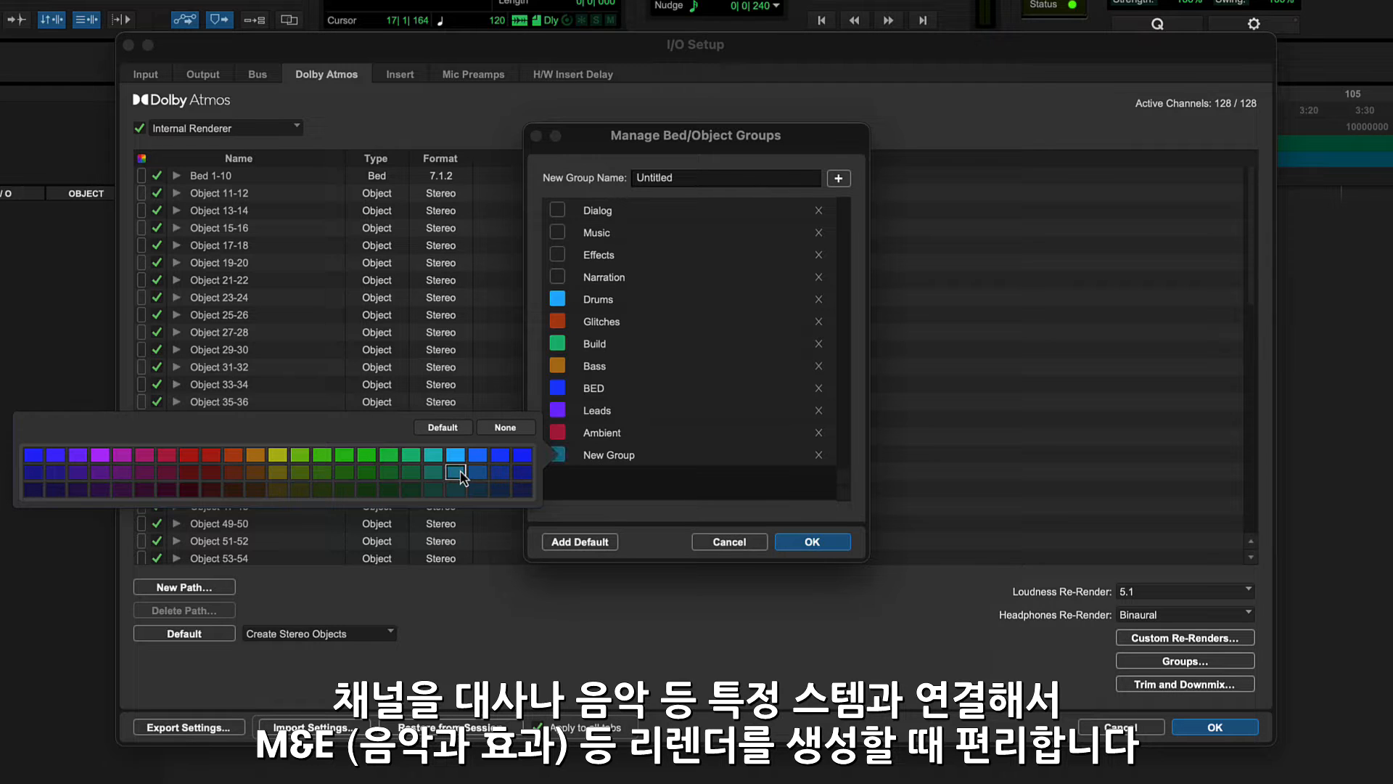
click(629, 482)
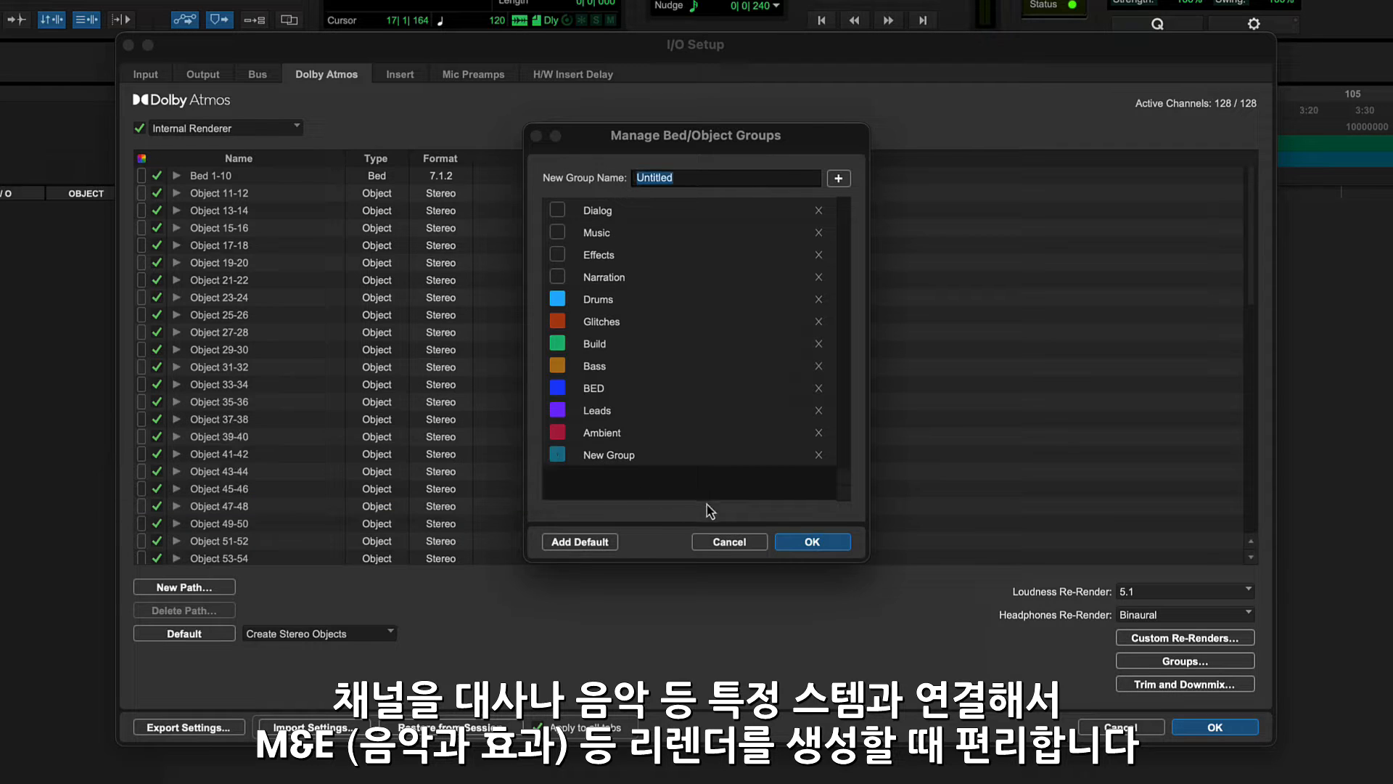
click(811, 542)
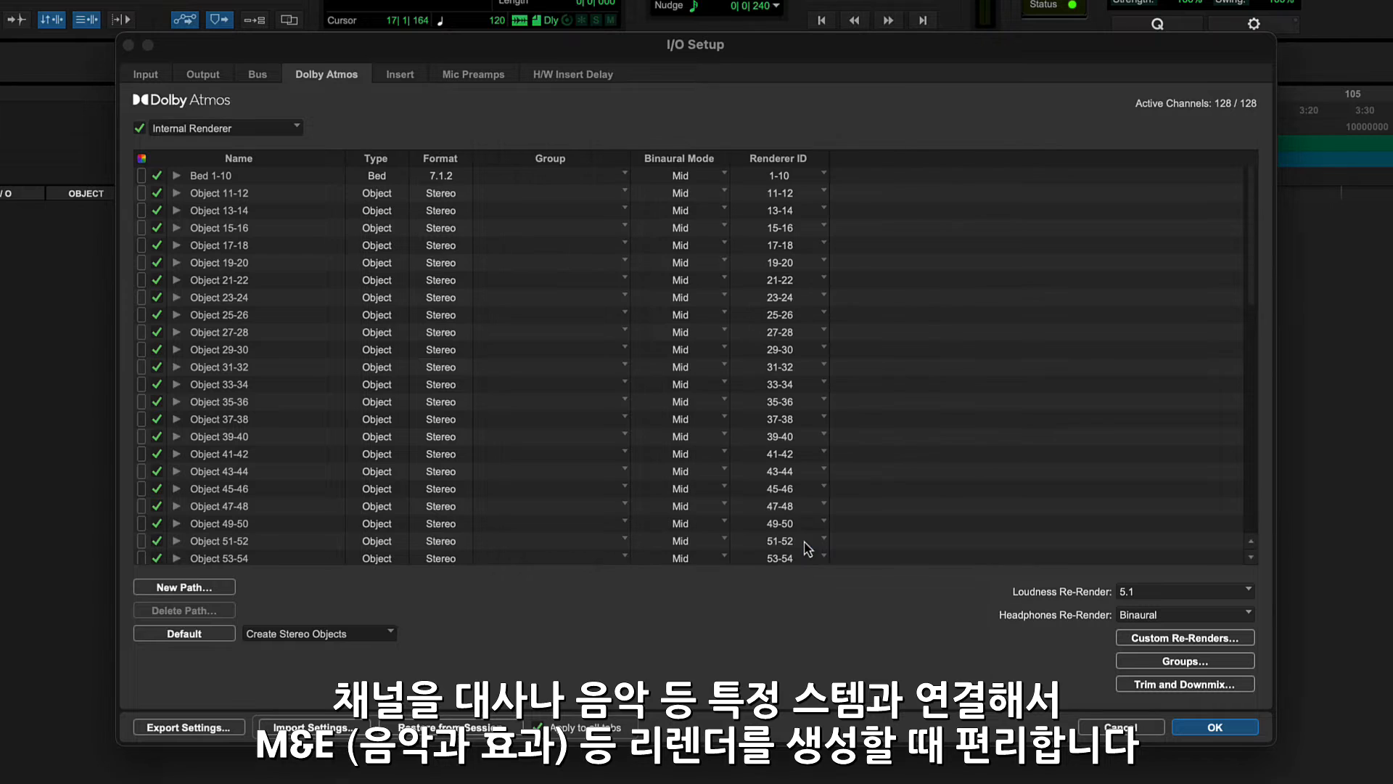
Assign Bed 1-10 to the BED group, and Objects 11-12, 13-14, 15-16 and 17-18 to Drums, Glitches, Build and Bass
click(597, 177)
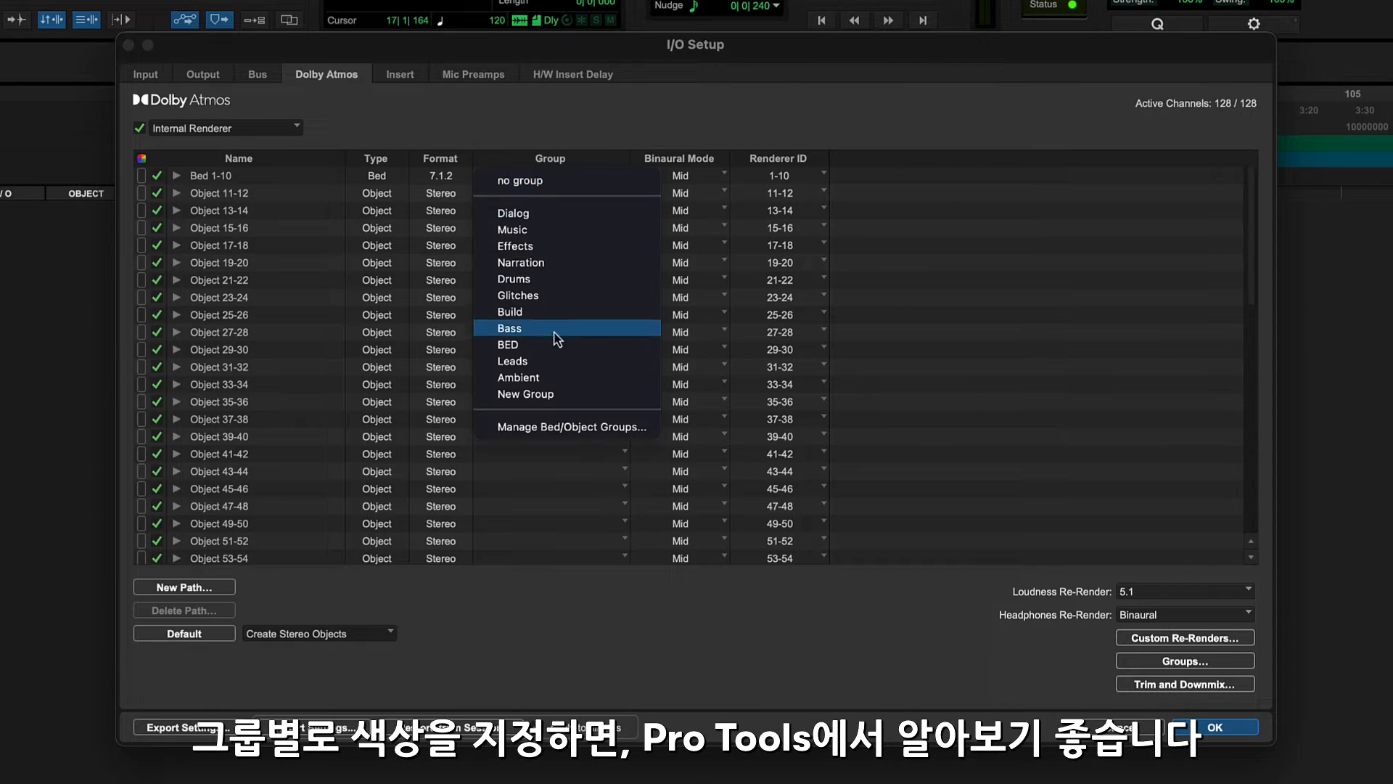
click(556, 345)
click(569, 176)
click(562, 296)
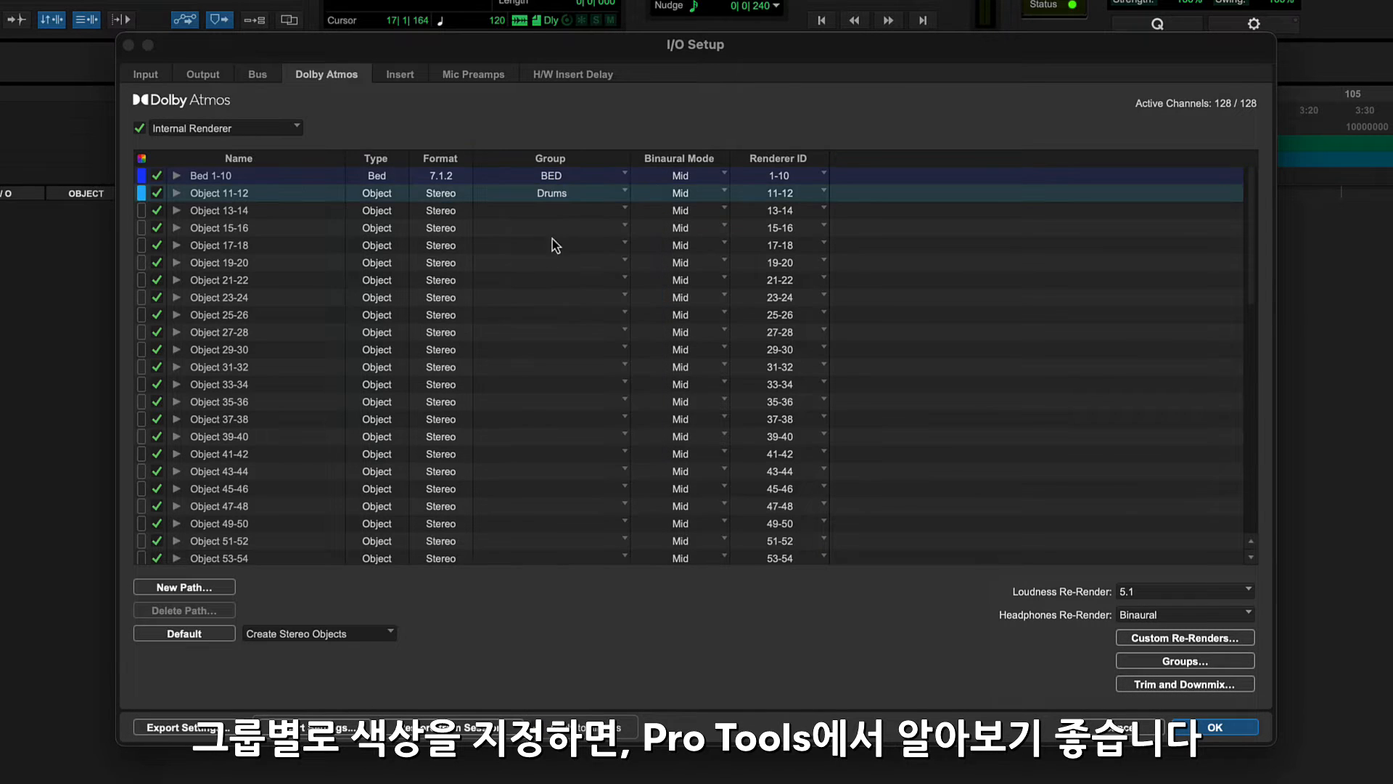
click(559, 193)
click(547, 341)
click(550, 228)
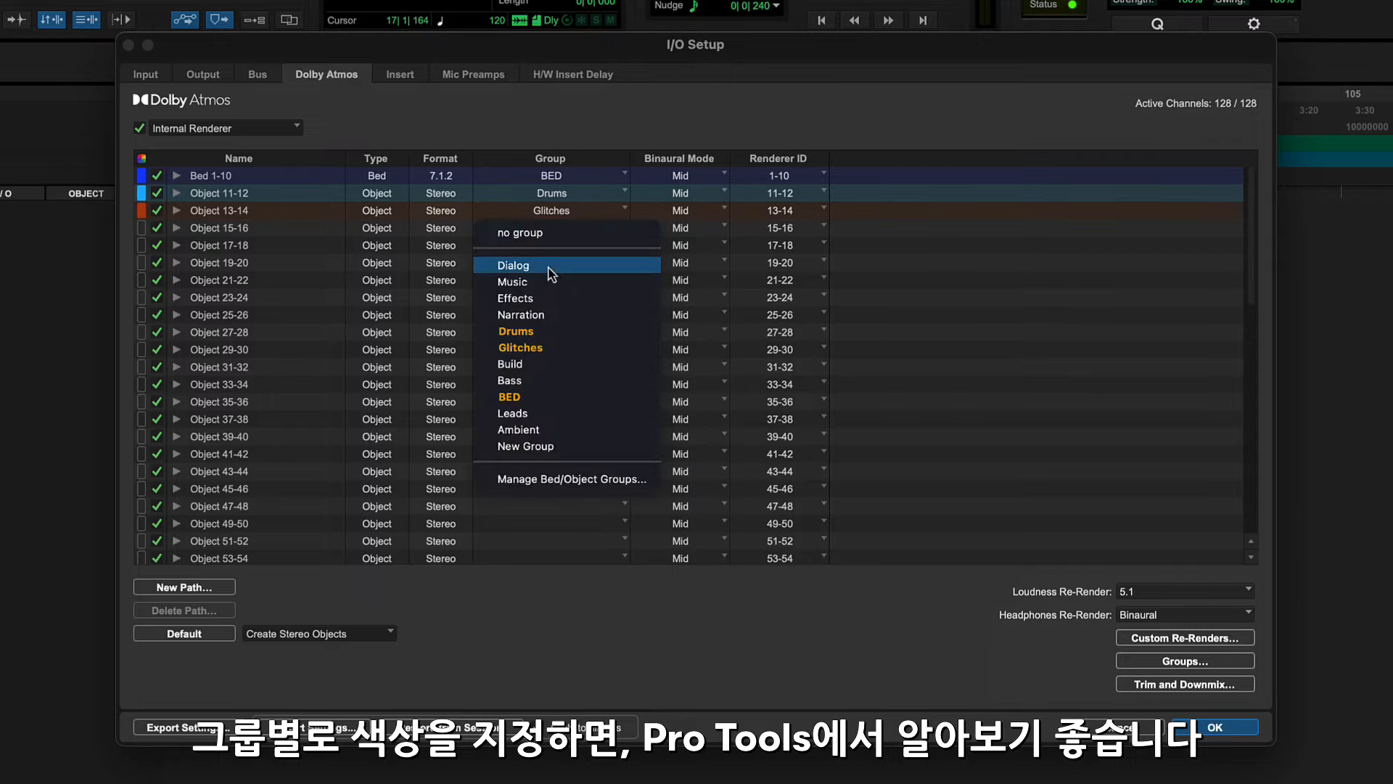
click(539, 368)
click(557, 248)
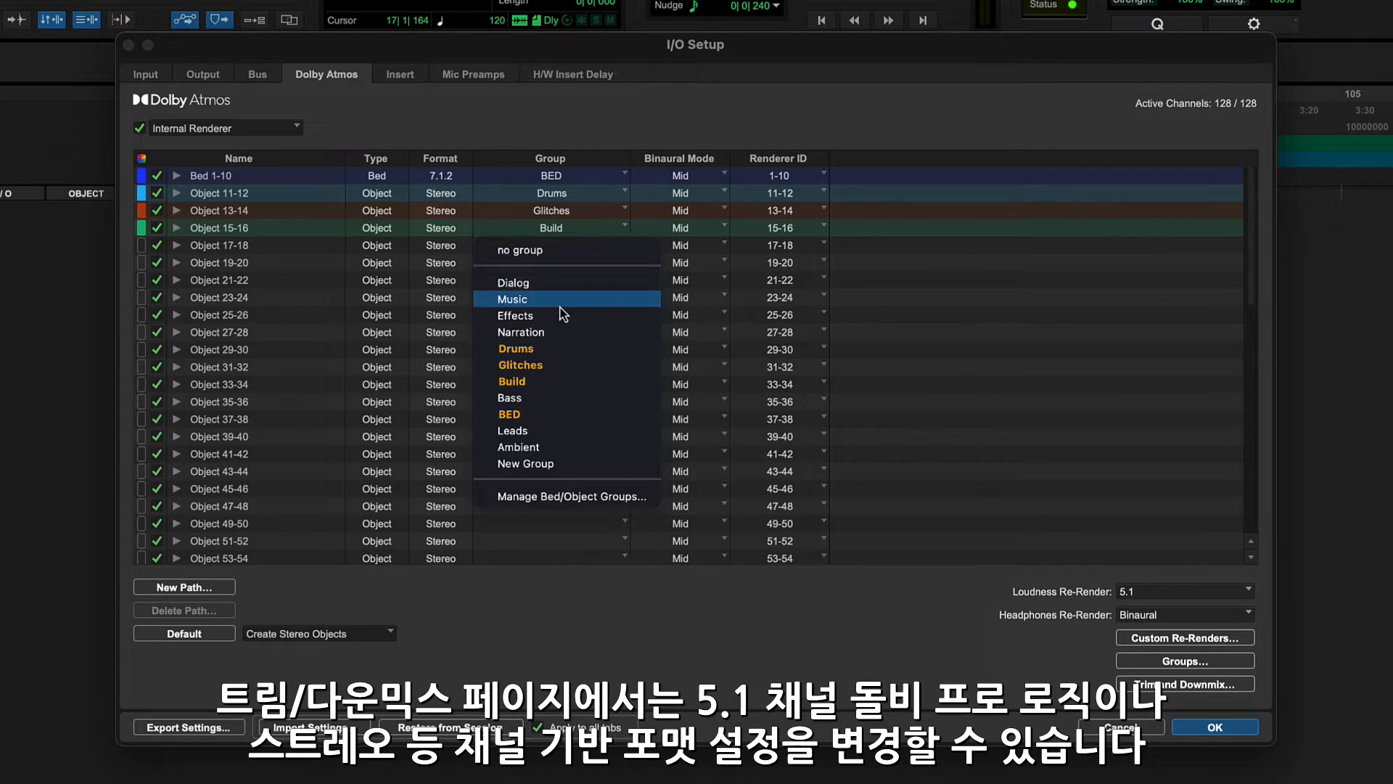
click(543, 399)
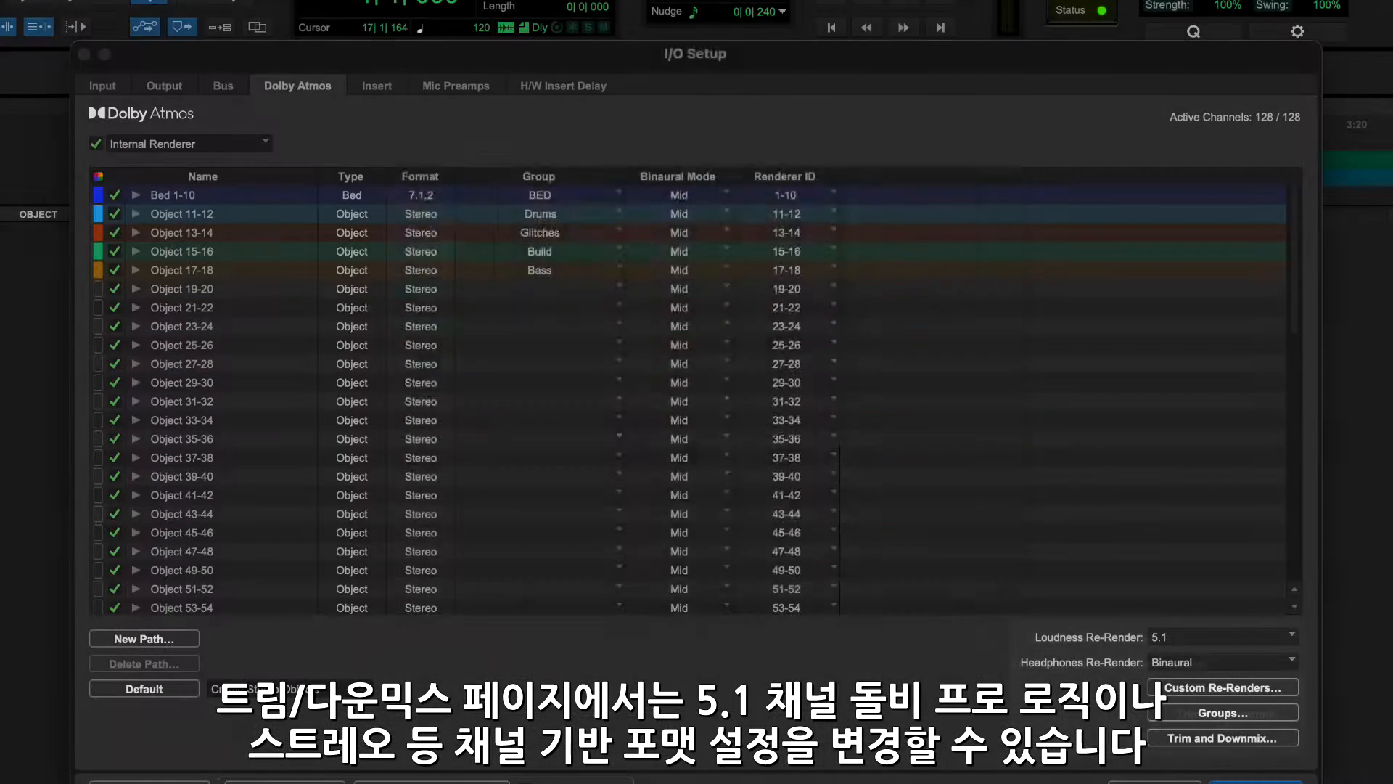
Inspect the 5.1/5.1.x and 2.0 downmix control options in the Trim and Downmix settings, leaving both at Lo/Ro - default
click(1185, 685)
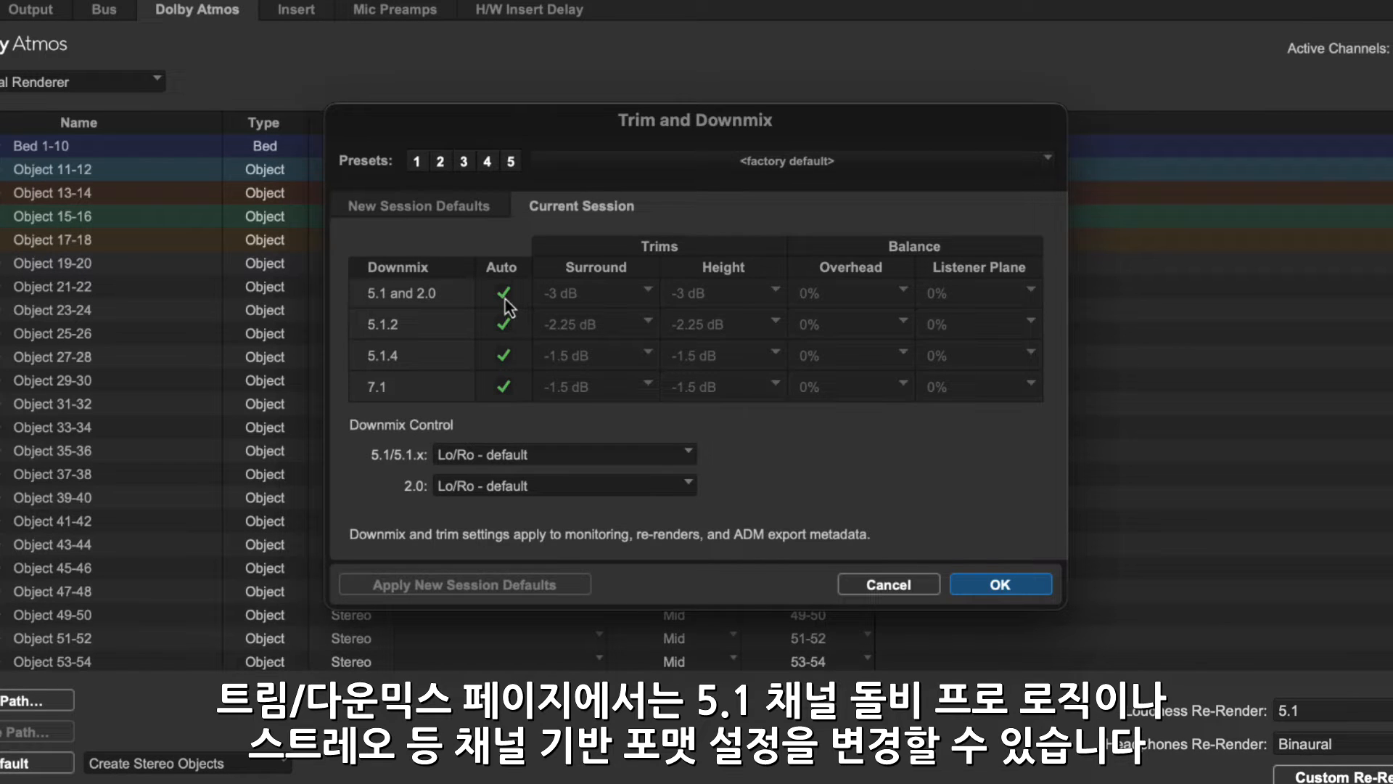
click(554, 453)
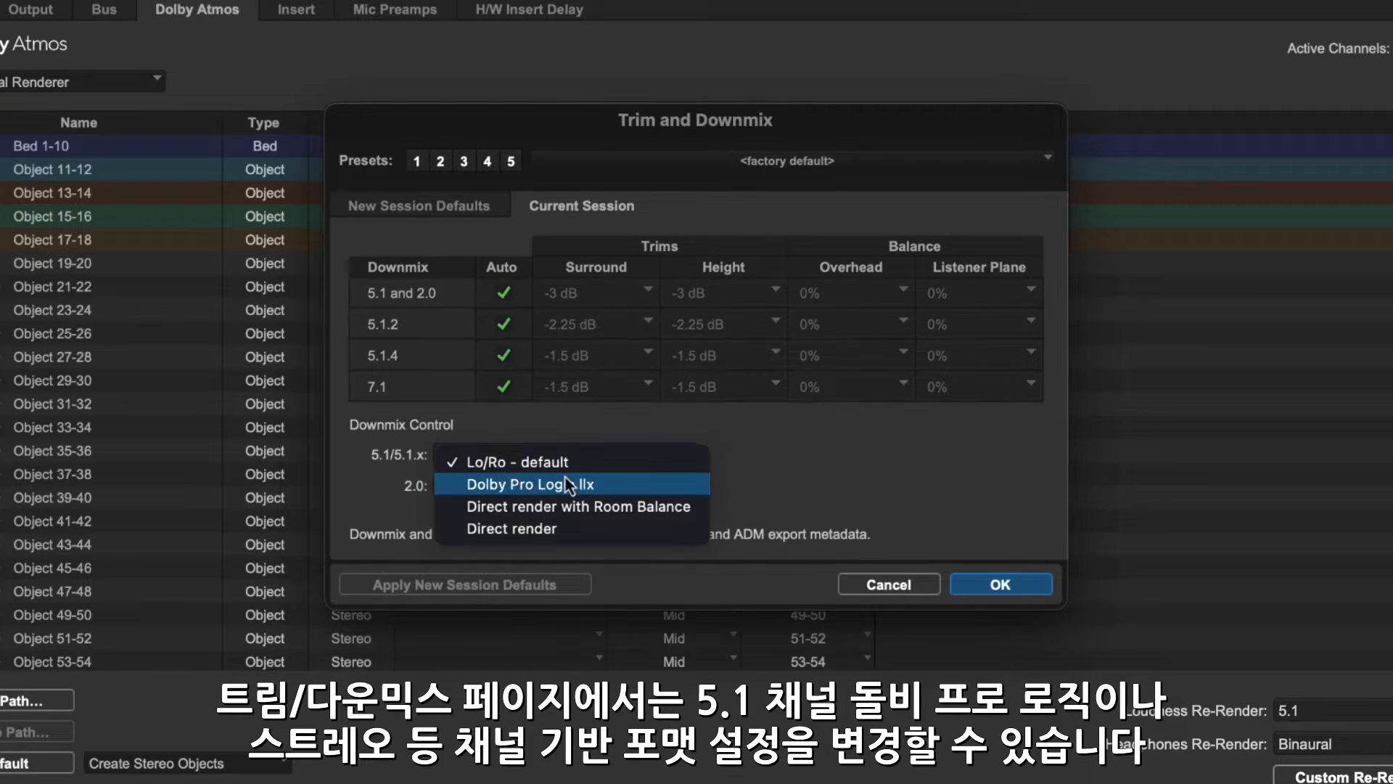
click(622, 462)
click(608, 484)
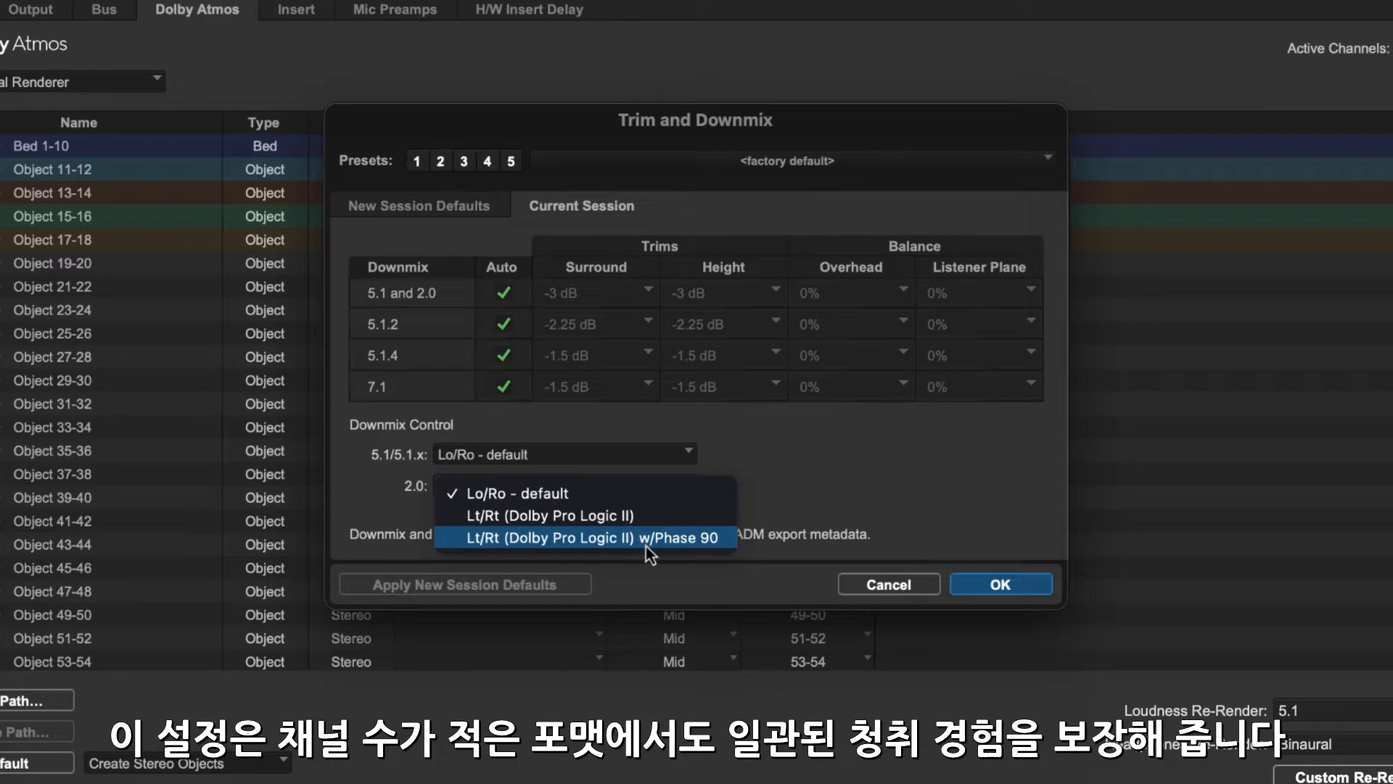
click(639, 490)
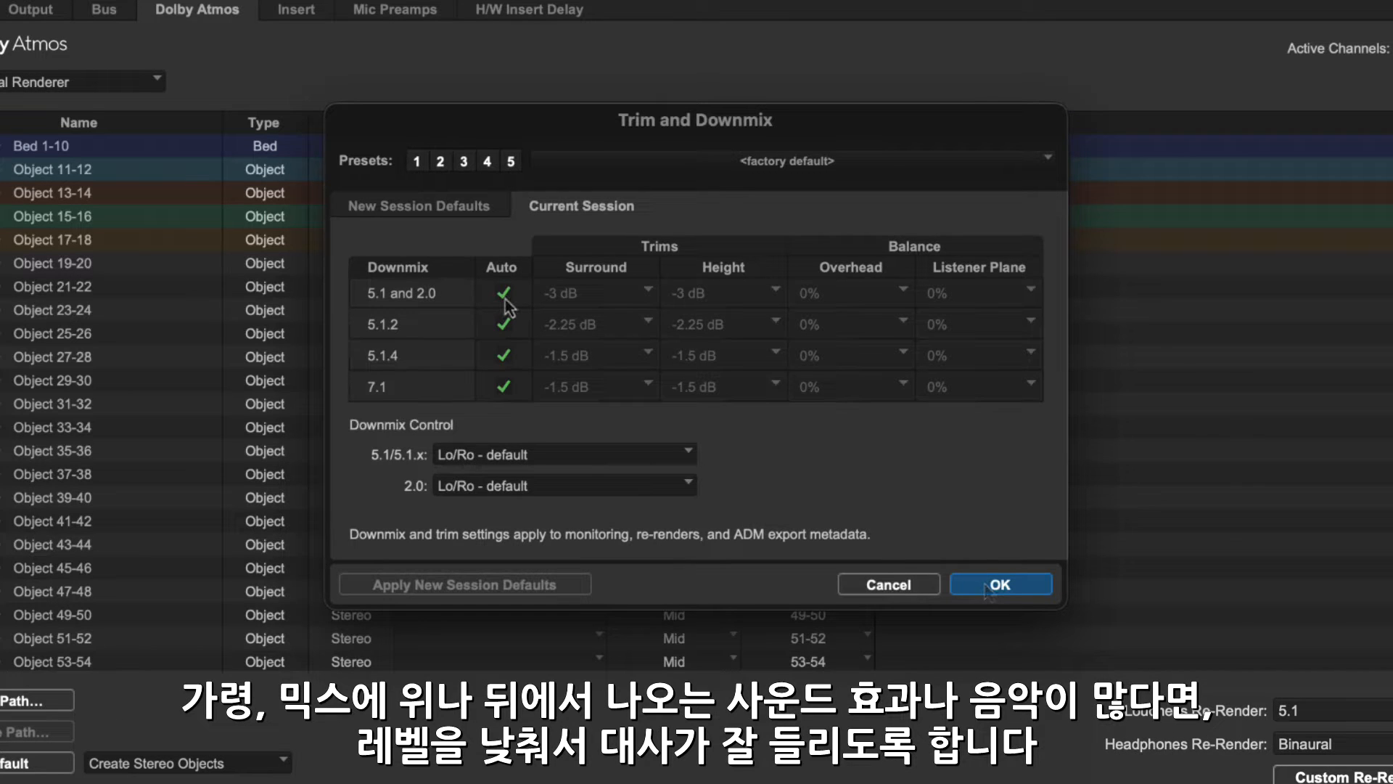
Disable automatic trims for all downmix formats and set the 5.1.2 surround trim to -4.5 dB and height trim to -6 dB
click(504, 326)
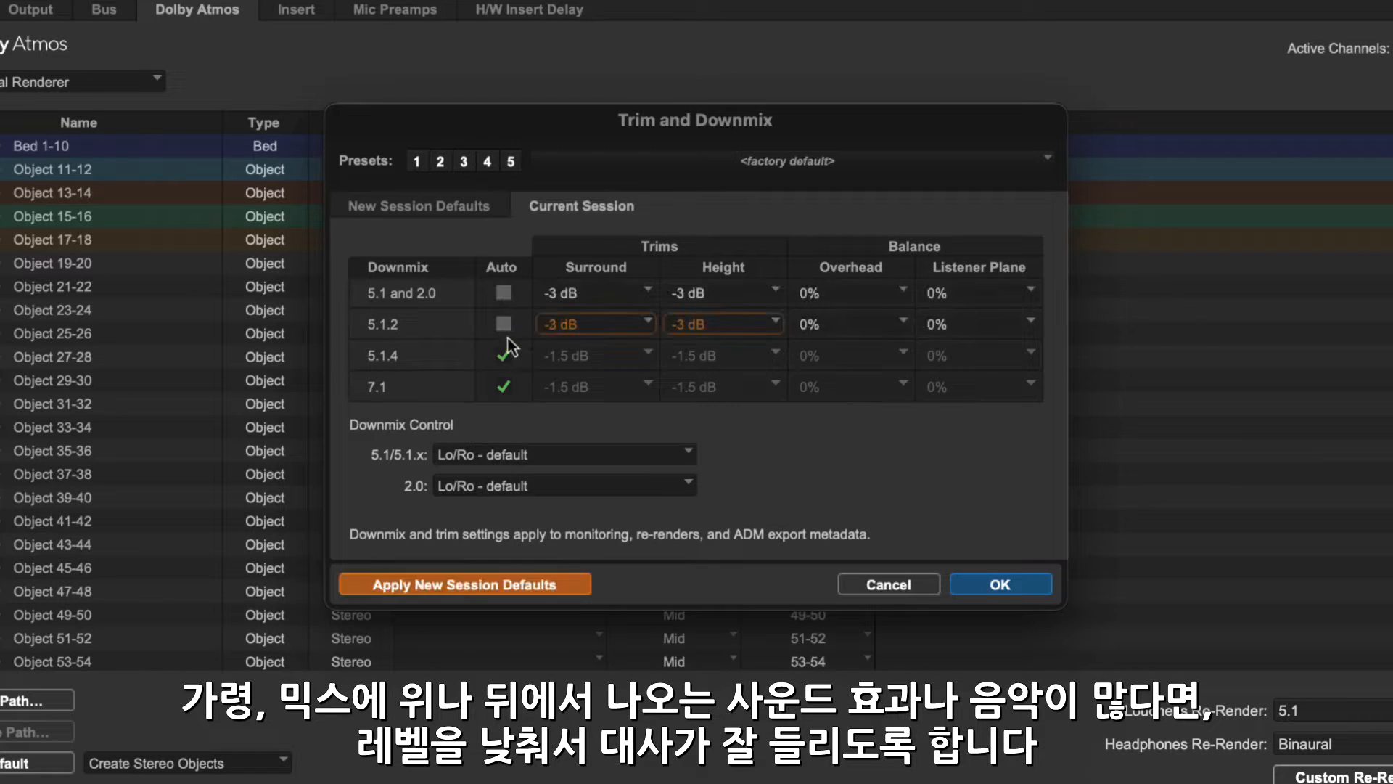
click(614, 341)
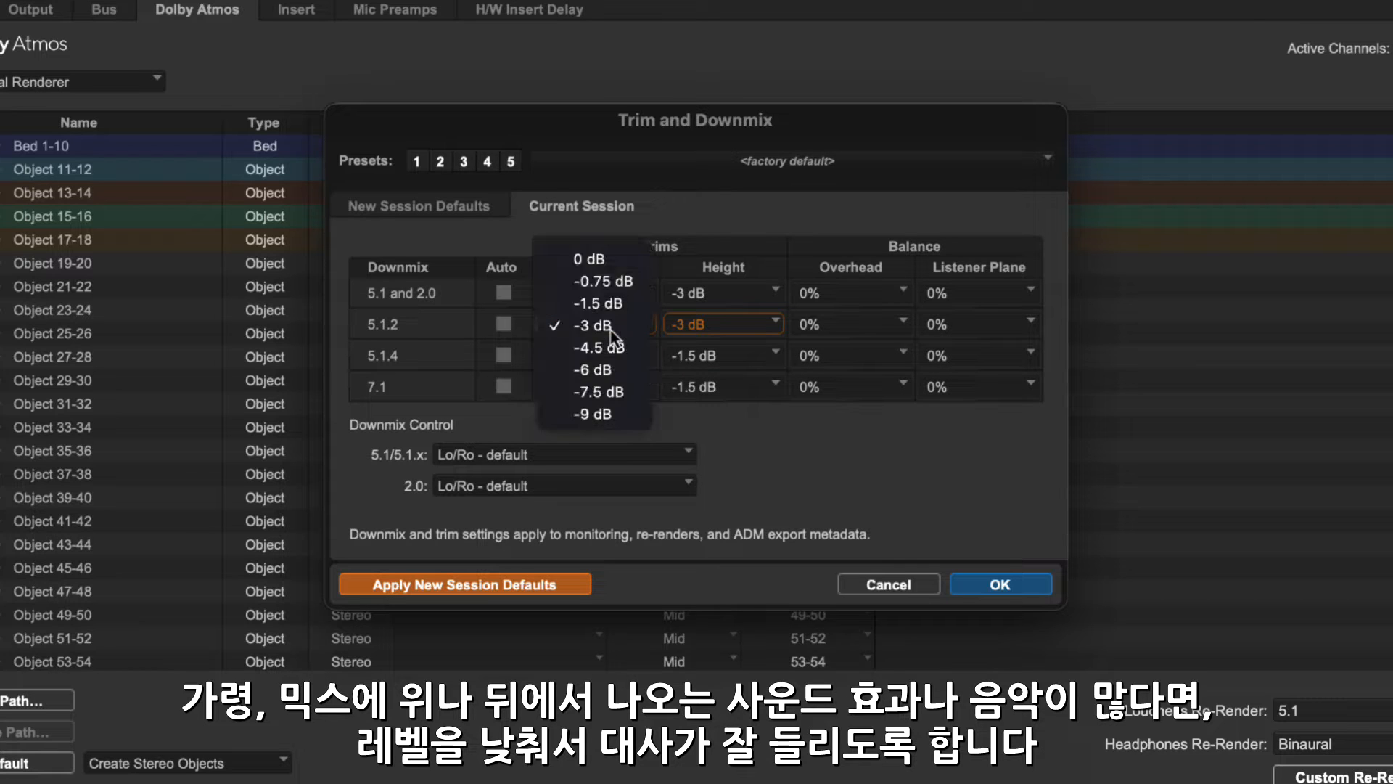
click(613, 348)
click(704, 331)
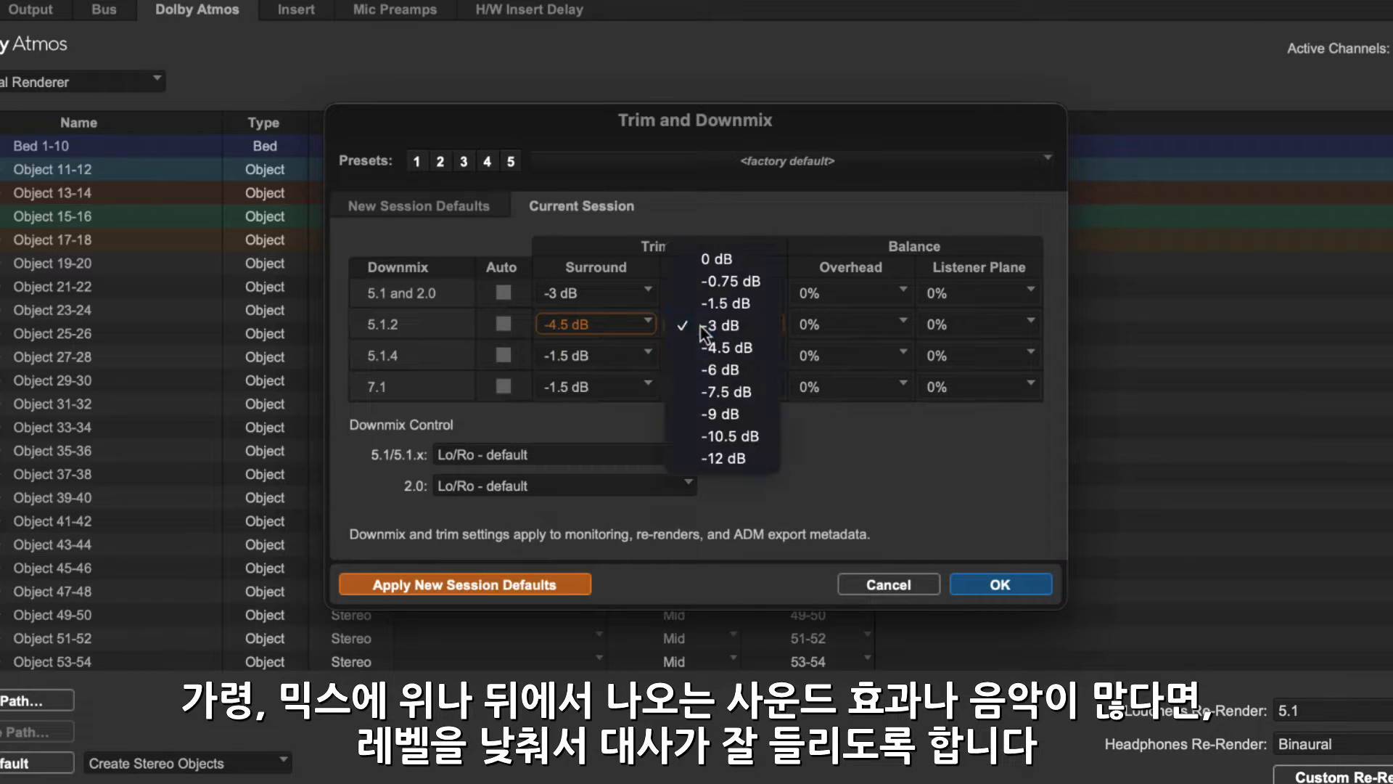
click(714, 370)
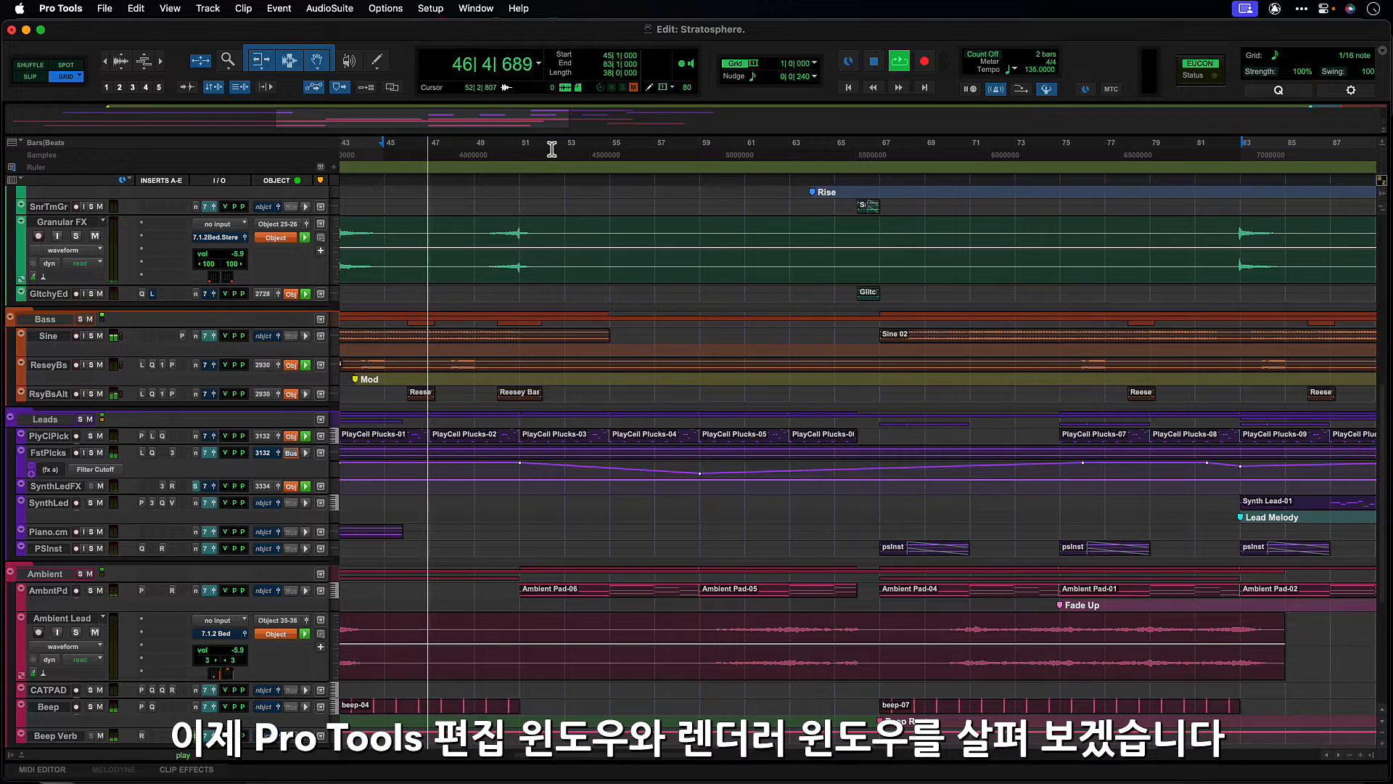
Open the Dolby Atmos Renderer window and switch its monitoring format to Binaural and back to 9.1.6
click(476, 9)
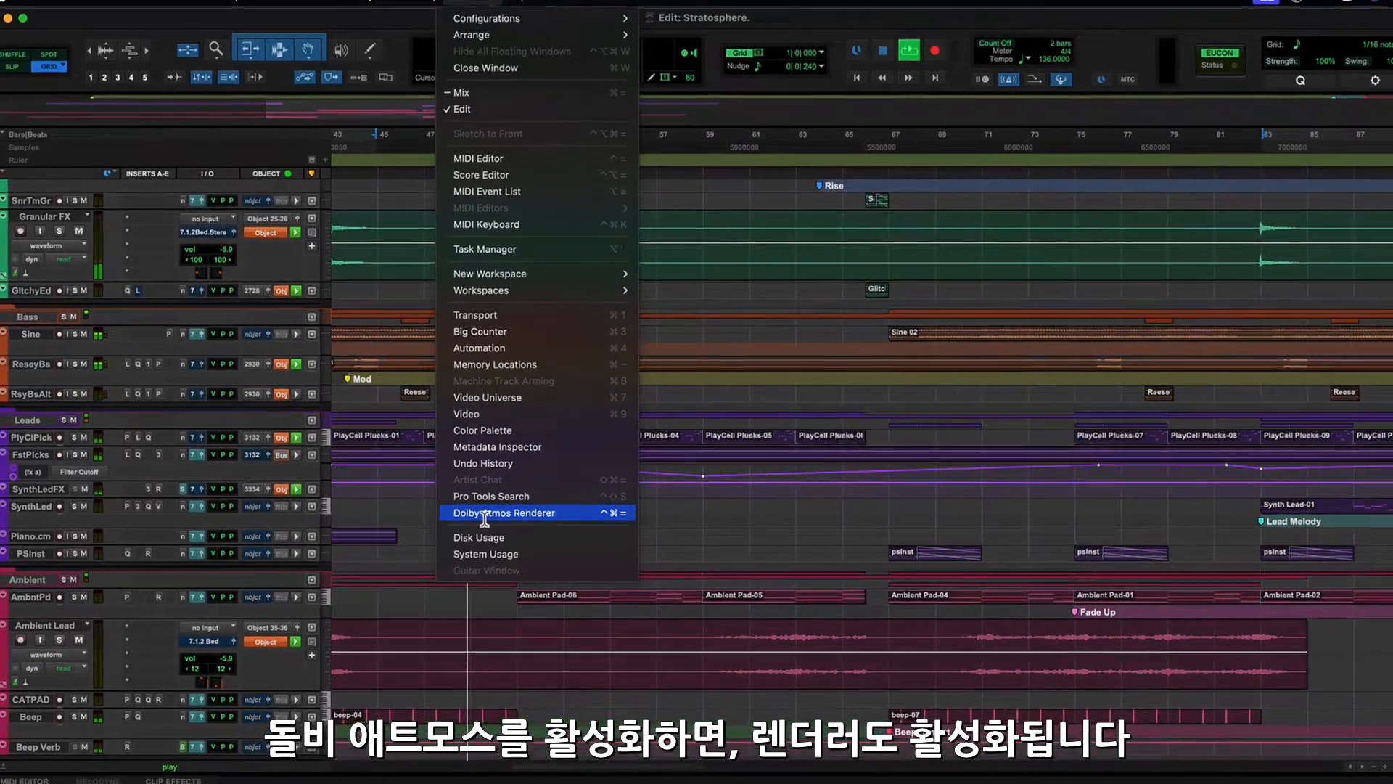
click(489, 510)
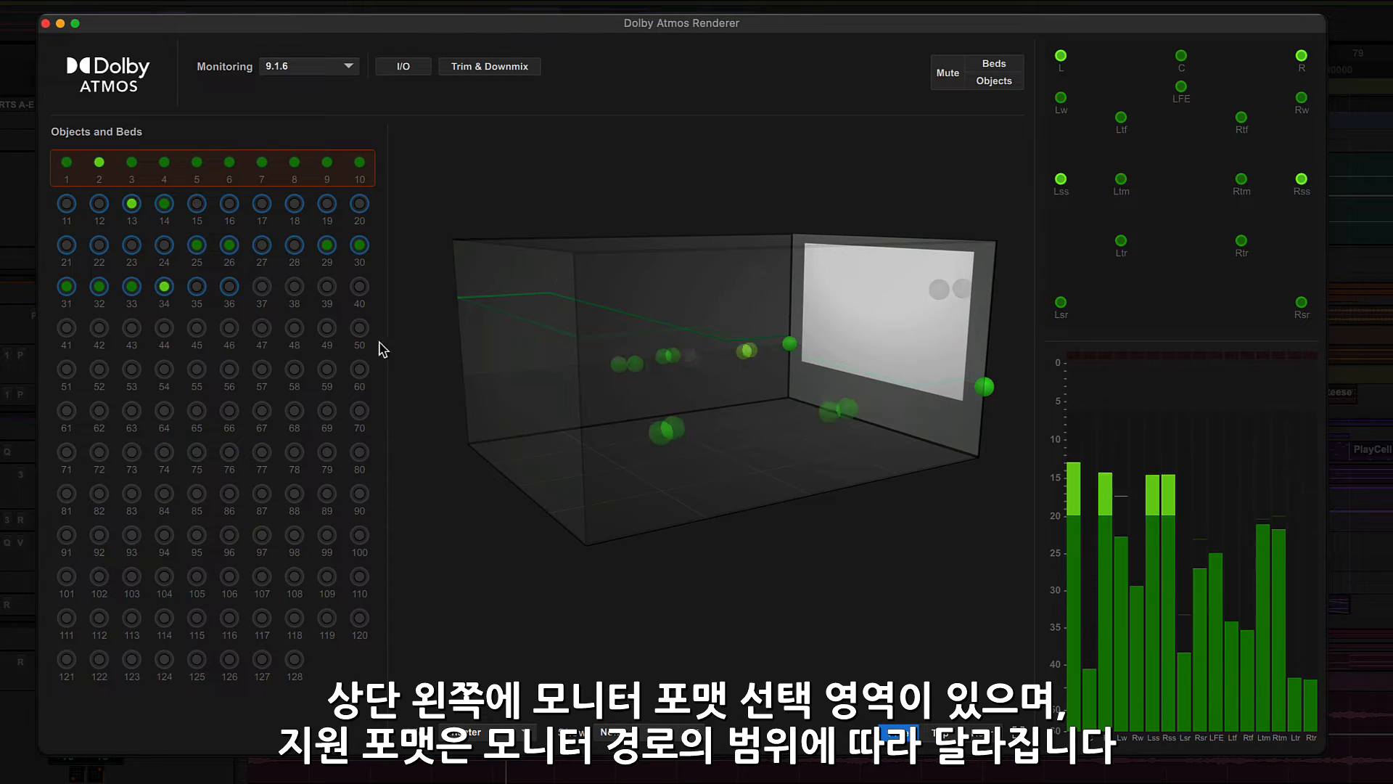
click(339, 68)
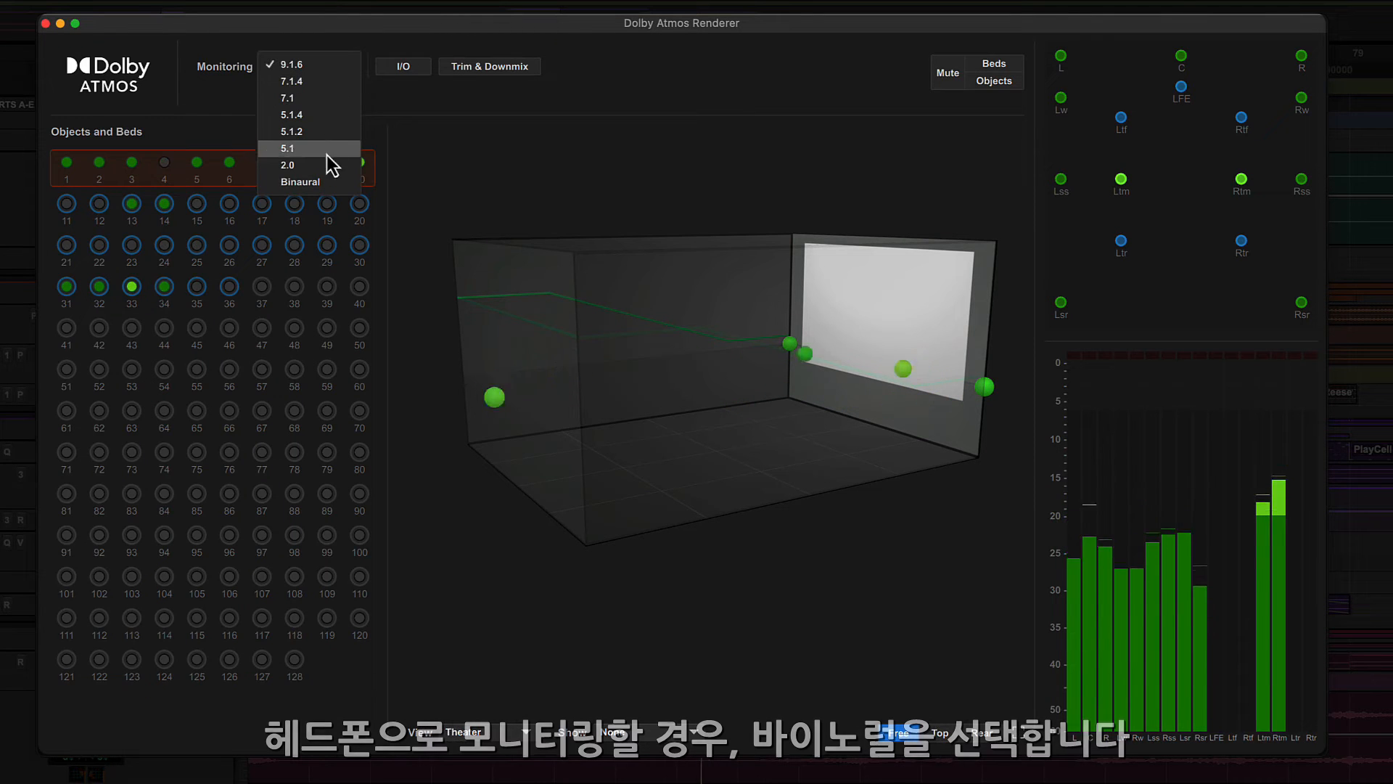
click(324, 186)
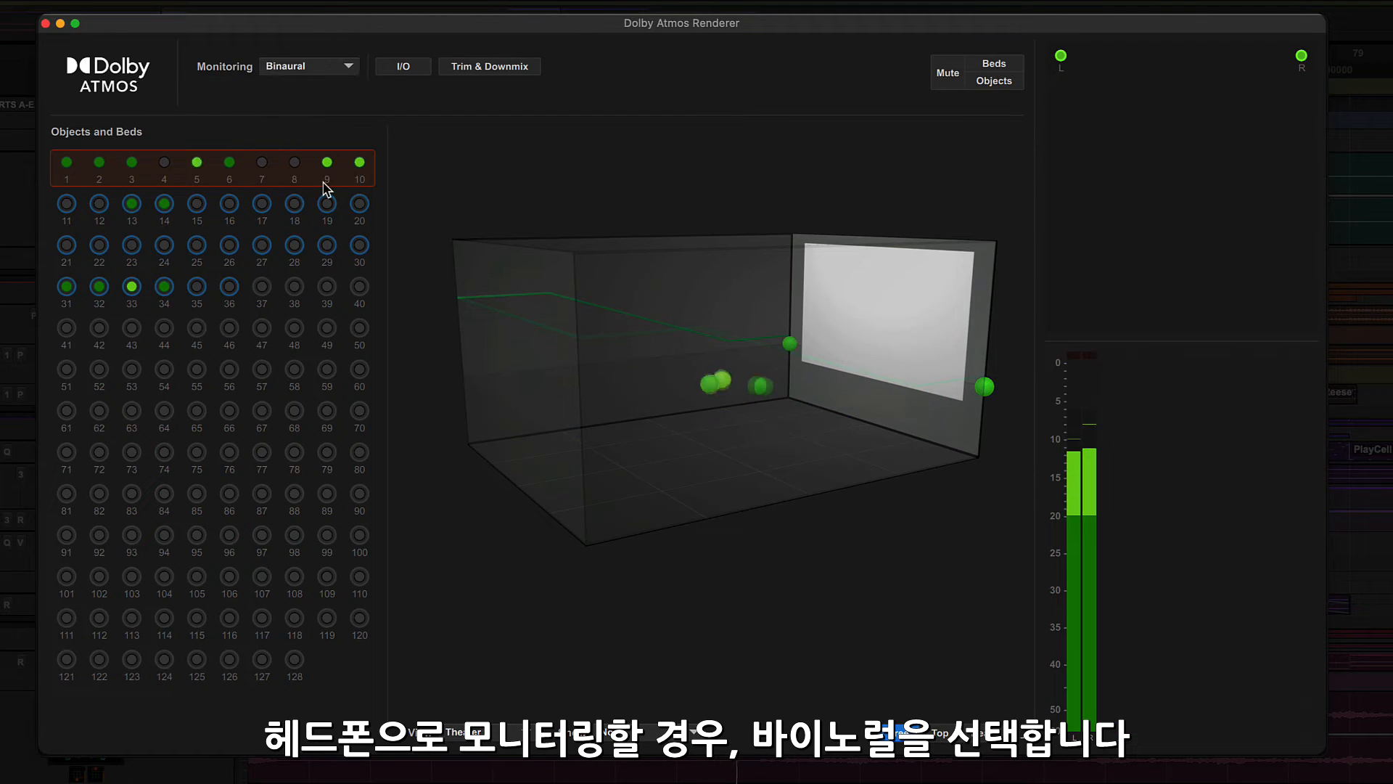
click(323, 68)
click(323, 67)
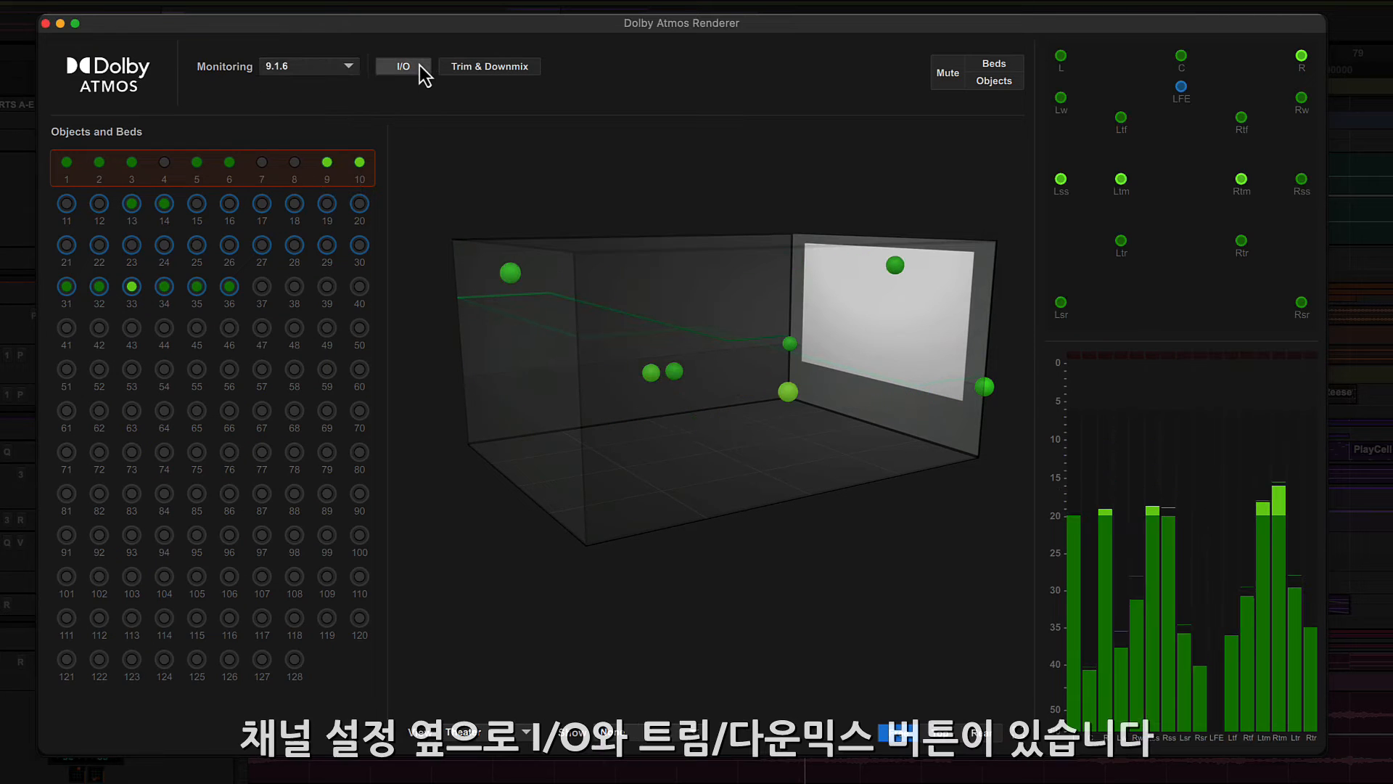
click(419, 66)
key(Return)
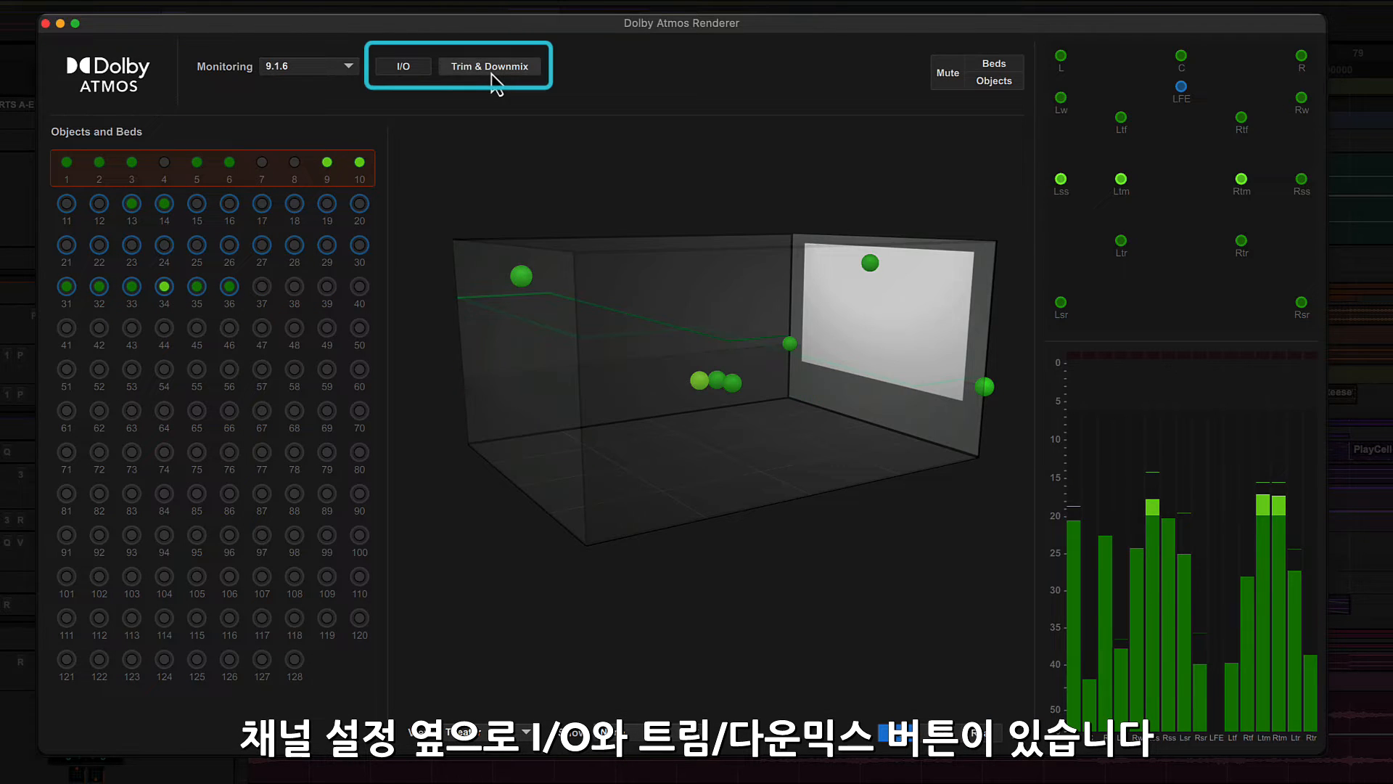
click(492, 69)
click(492, 71)
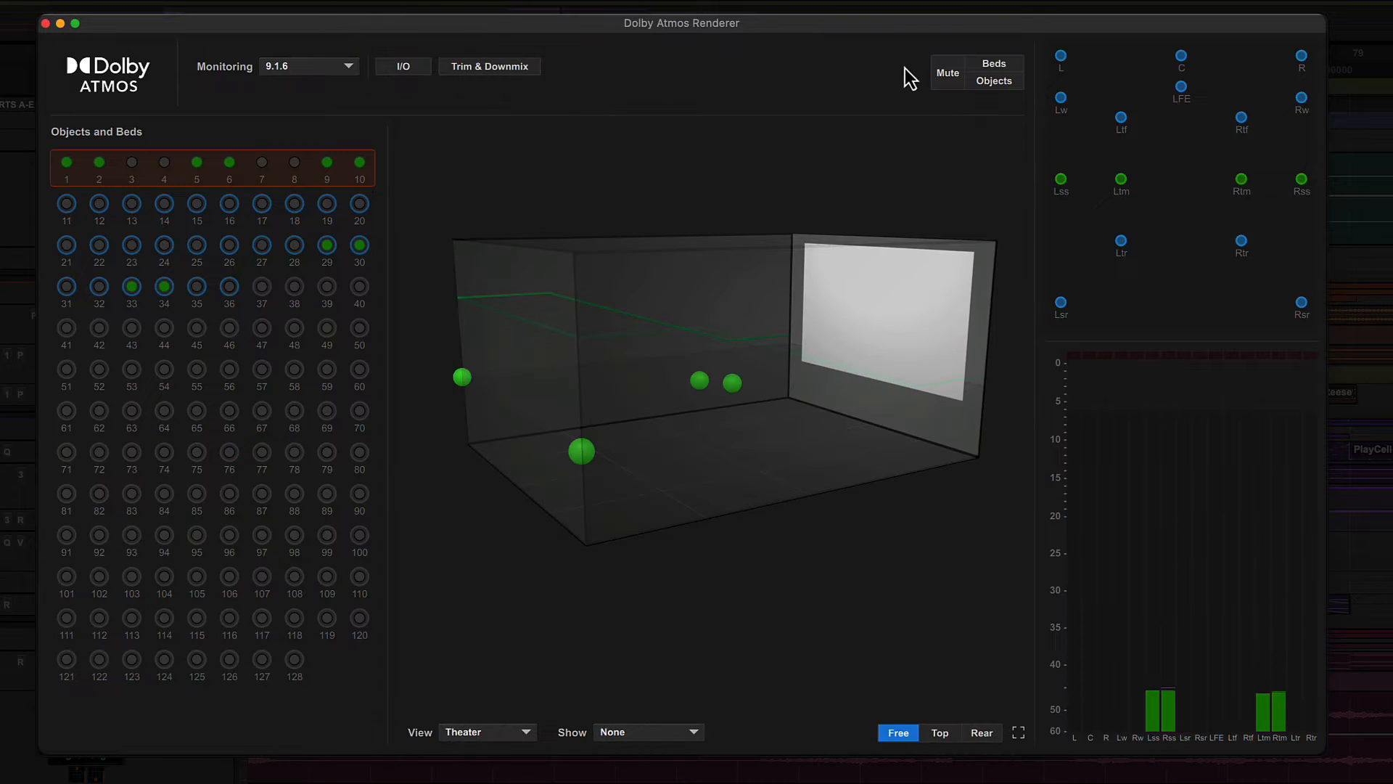
Try the renderer's mute controls by muting and unmuting the beds and the objects
click(959, 77)
click(958, 81)
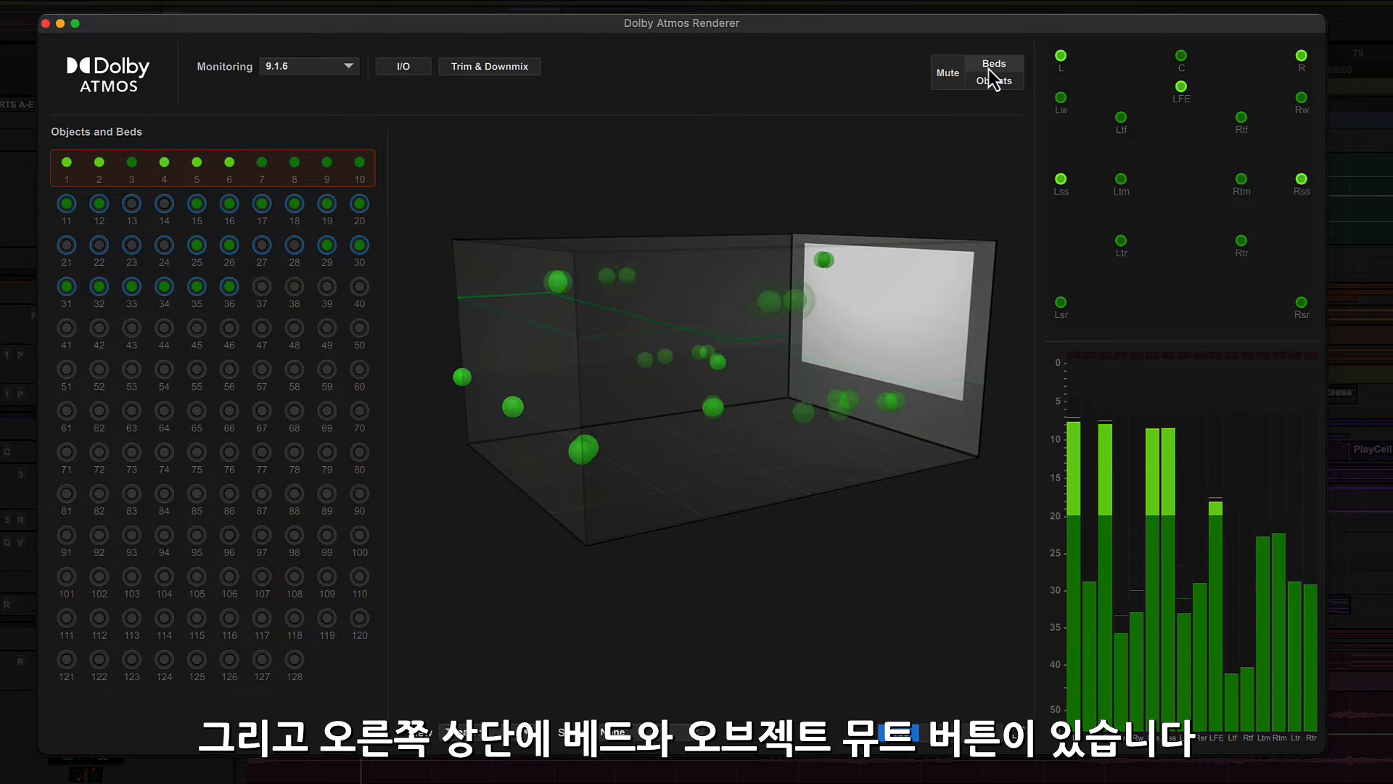
click(990, 67)
click(988, 69)
click(992, 83)
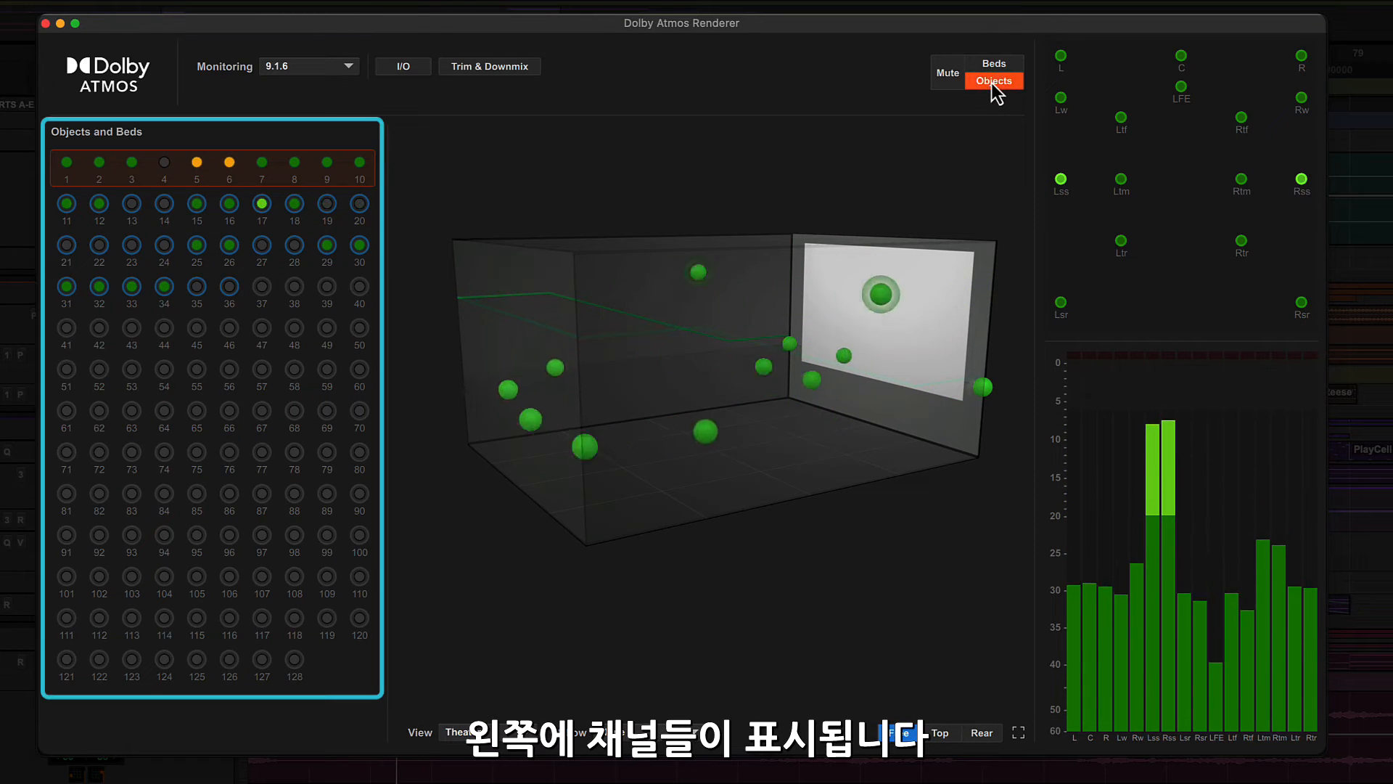
click(992, 85)
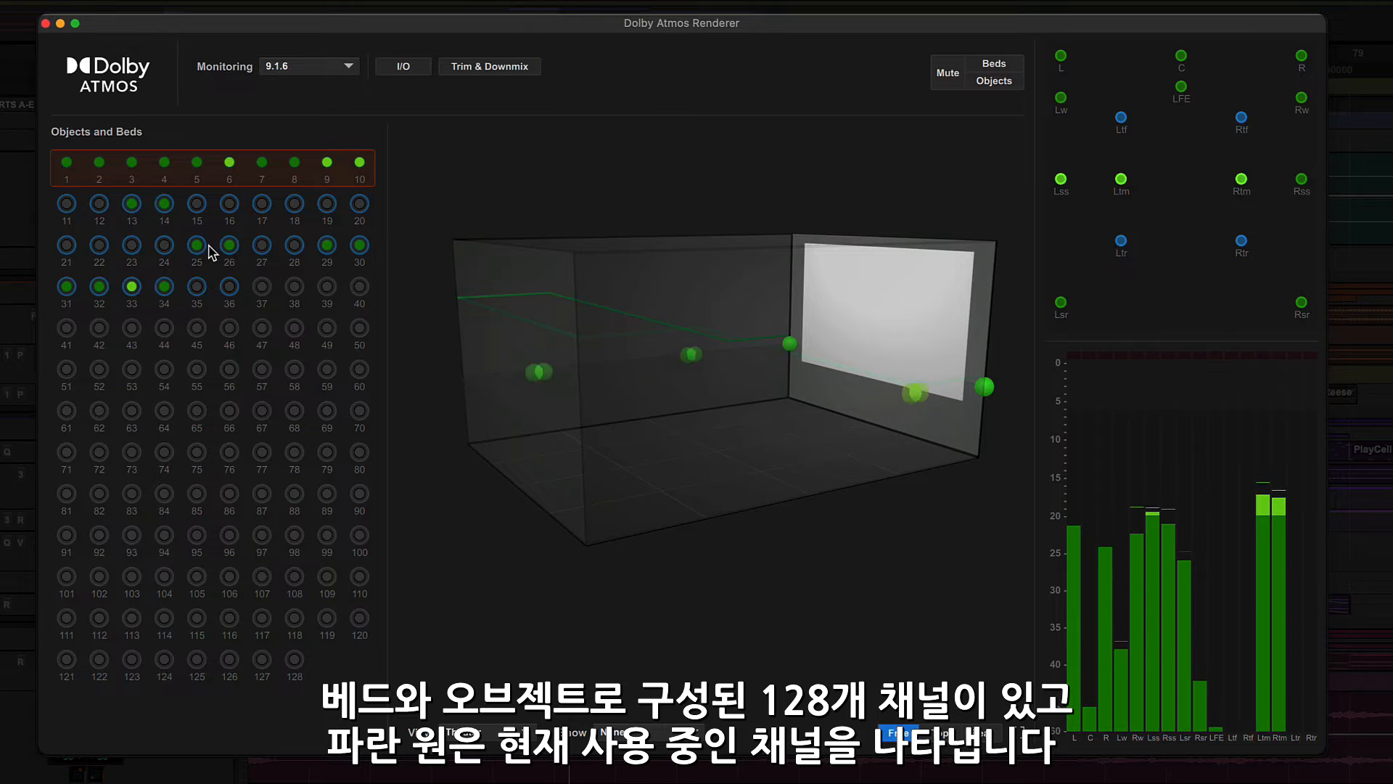
Set the view mode of the renderer's 3D room display to Person
drag(519, 406, 555, 408)
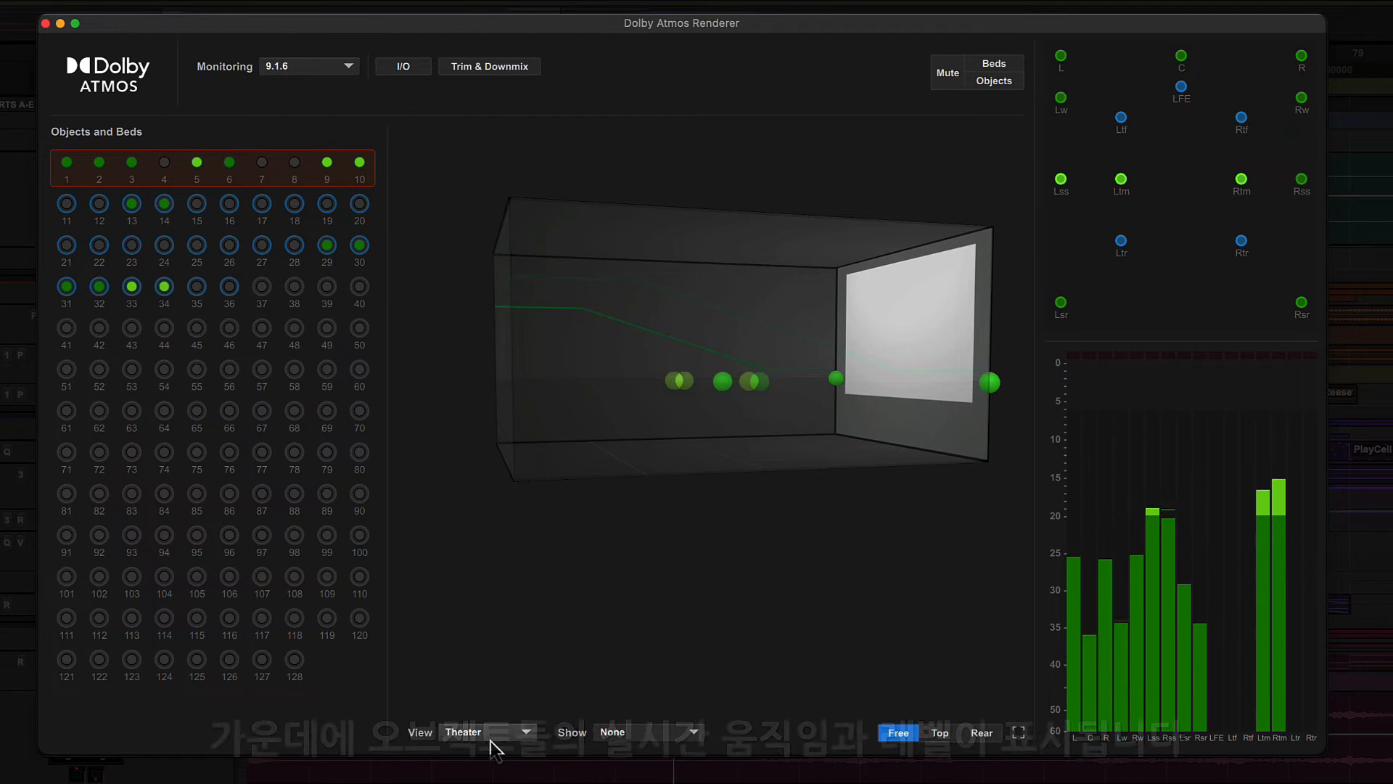
click(489, 739)
click(489, 735)
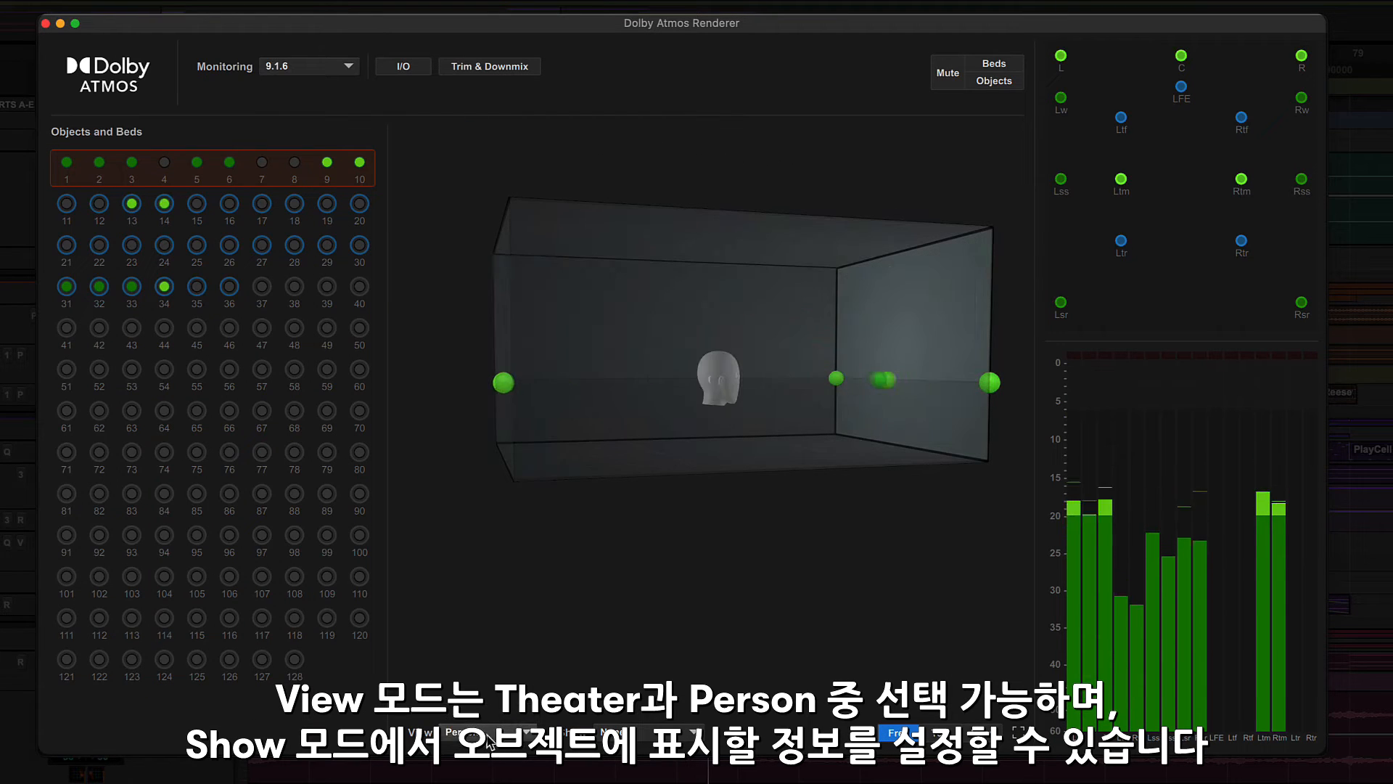
drag(520, 453, 581, 423)
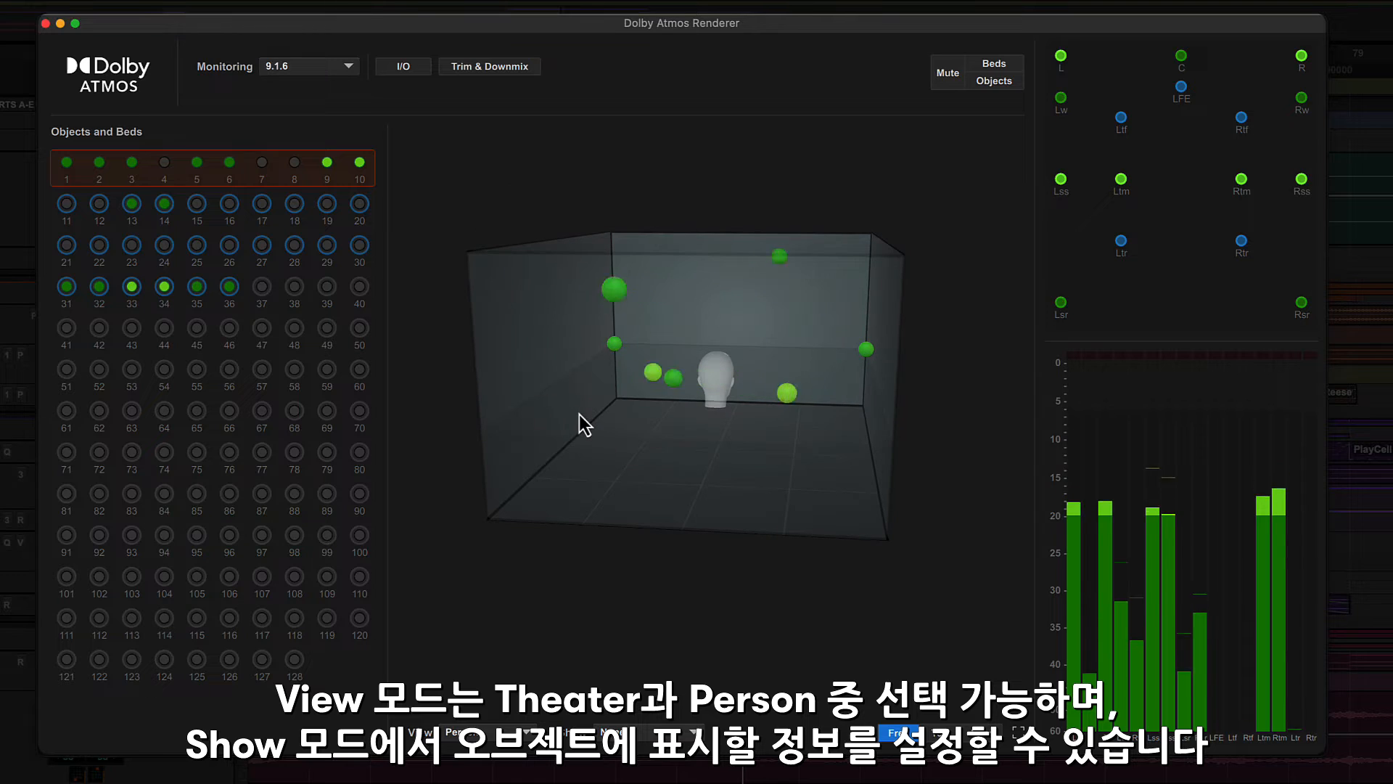
Keep the object labels set to None, rotate the 3D room display, and try the Top, Rear and Free view presets
click(645, 731)
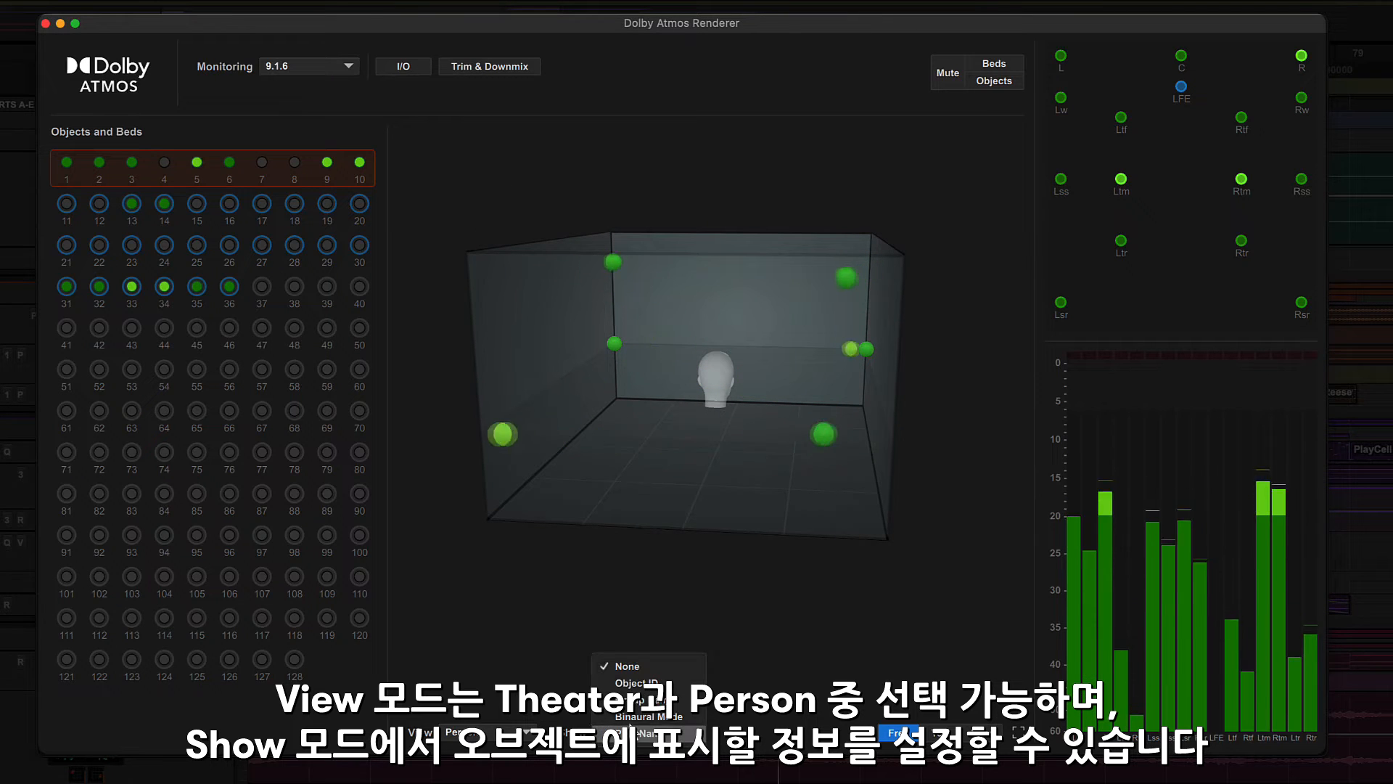
click(640, 665)
drag(624, 502, 660, 496)
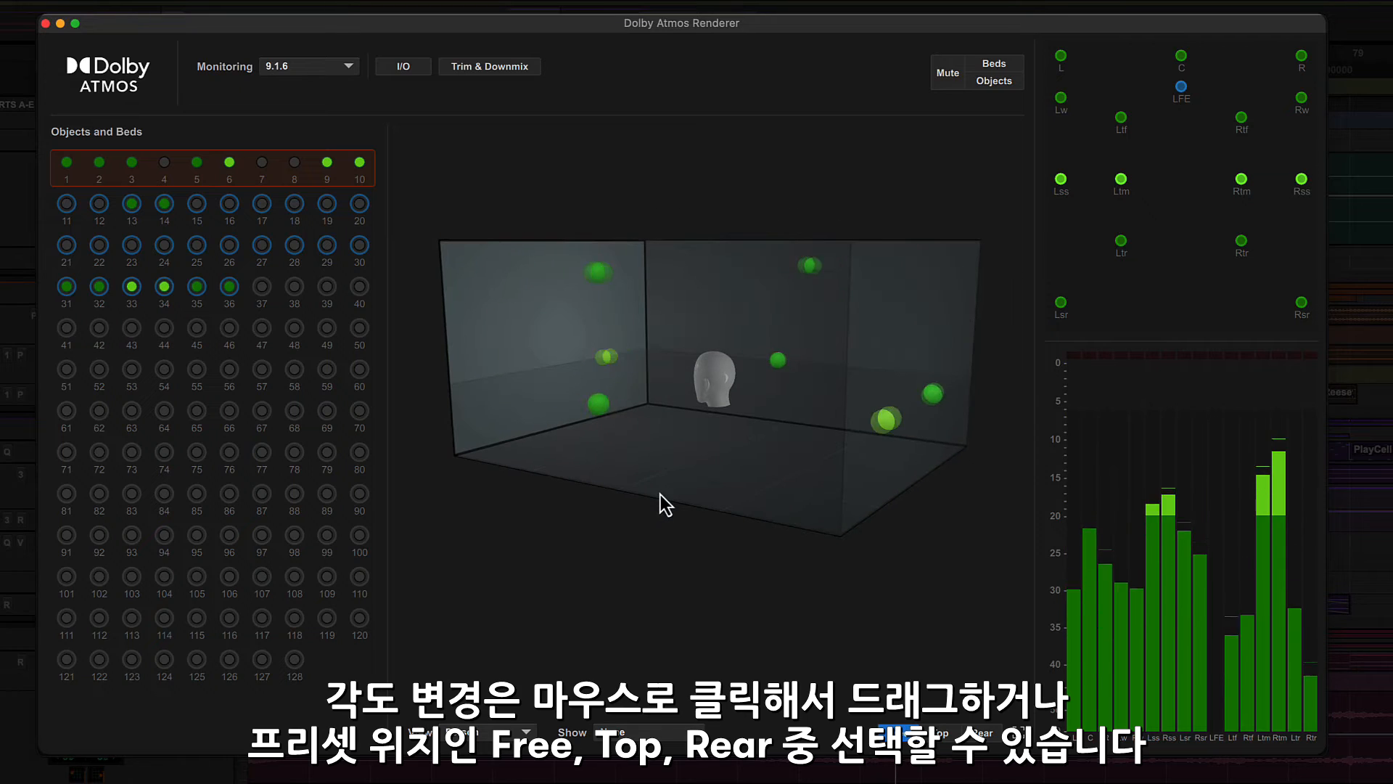
click(945, 734)
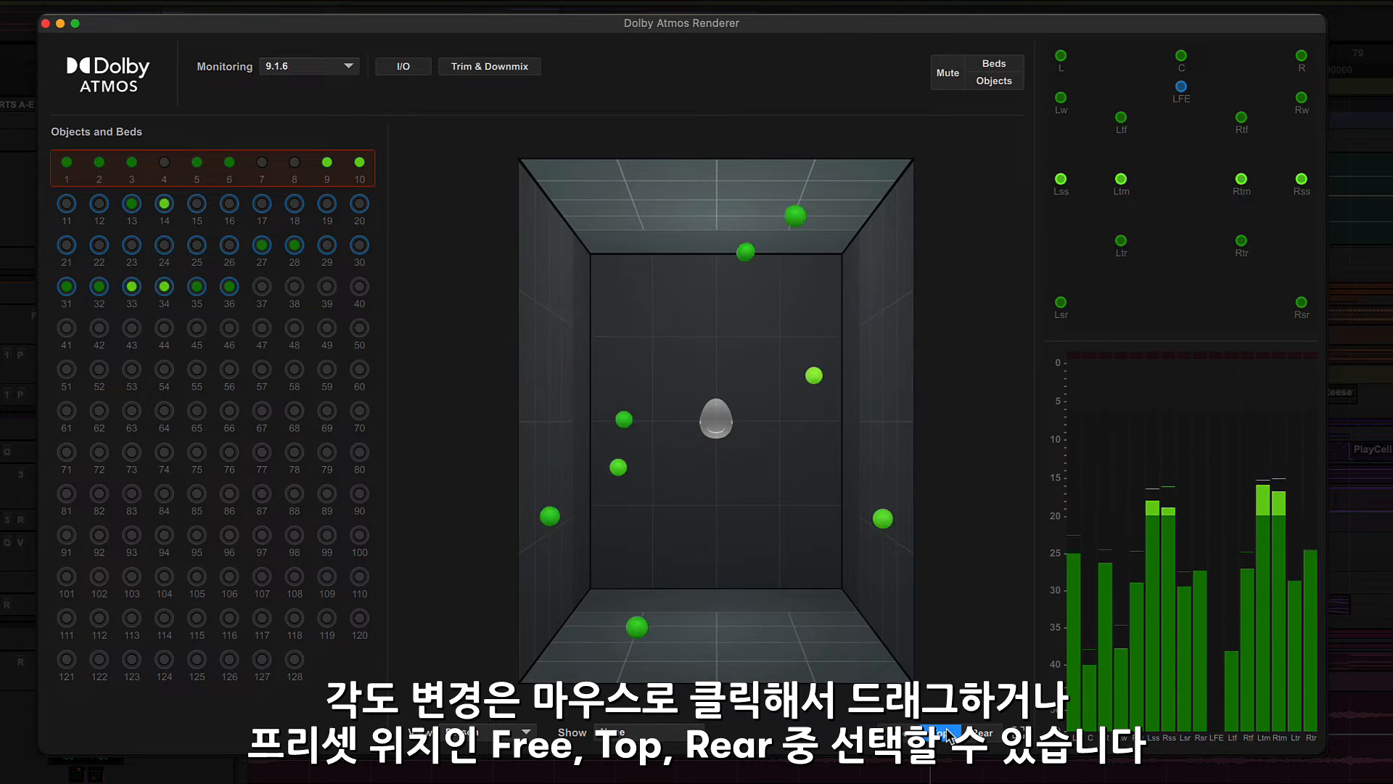
click(984, 734)
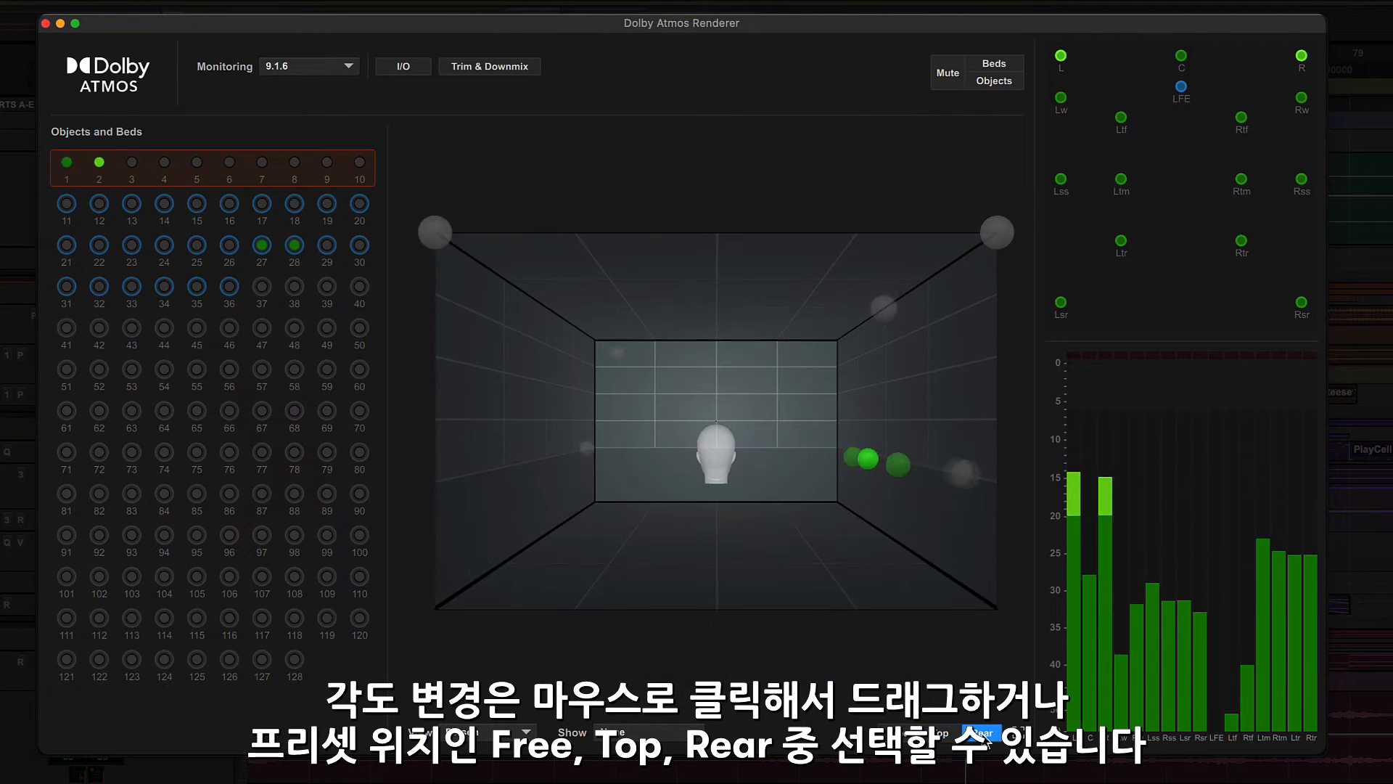
click(903, 732)
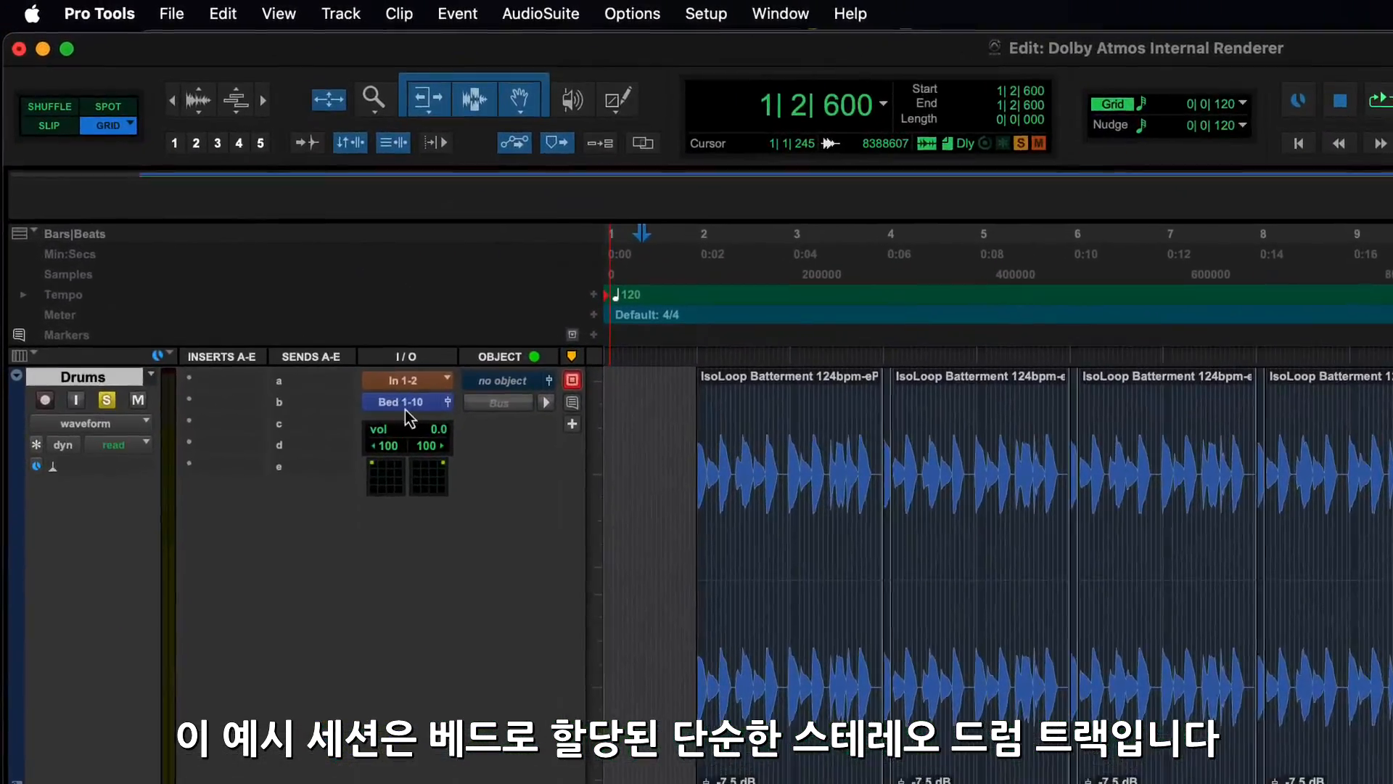
Keep the Drums track's output on Bed 1-10 (7.1.2), start playback and open the track's panner
click(405, 404)
mouse_move(445, 393)
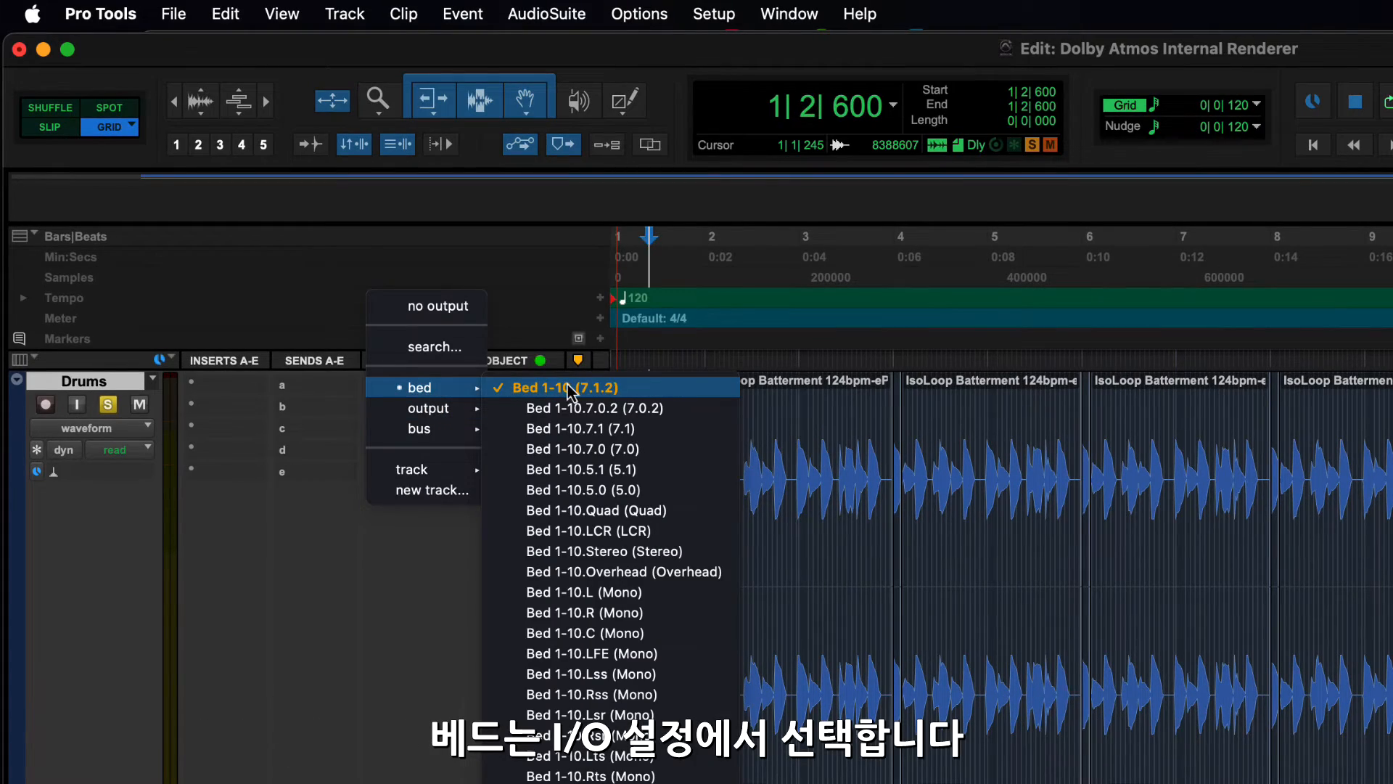
click(690, 389)
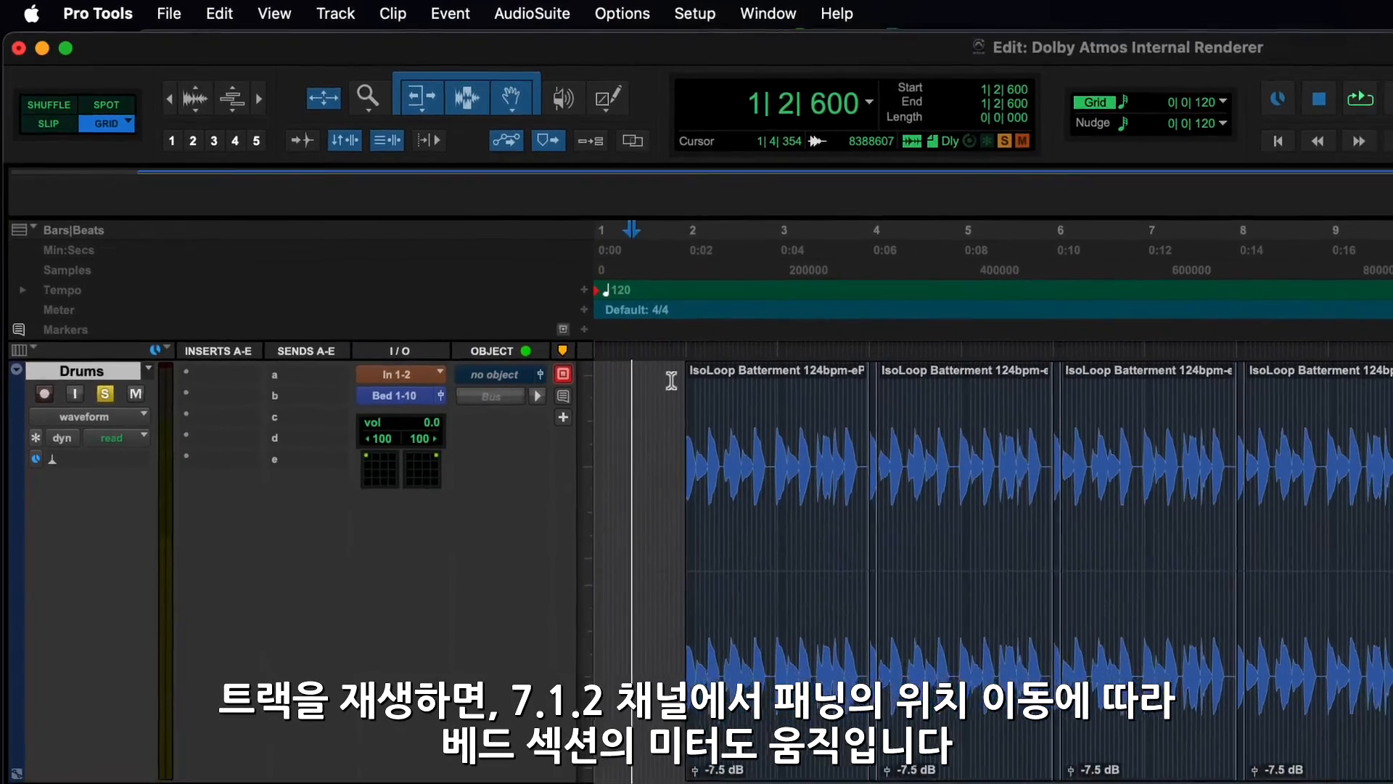
key(space)
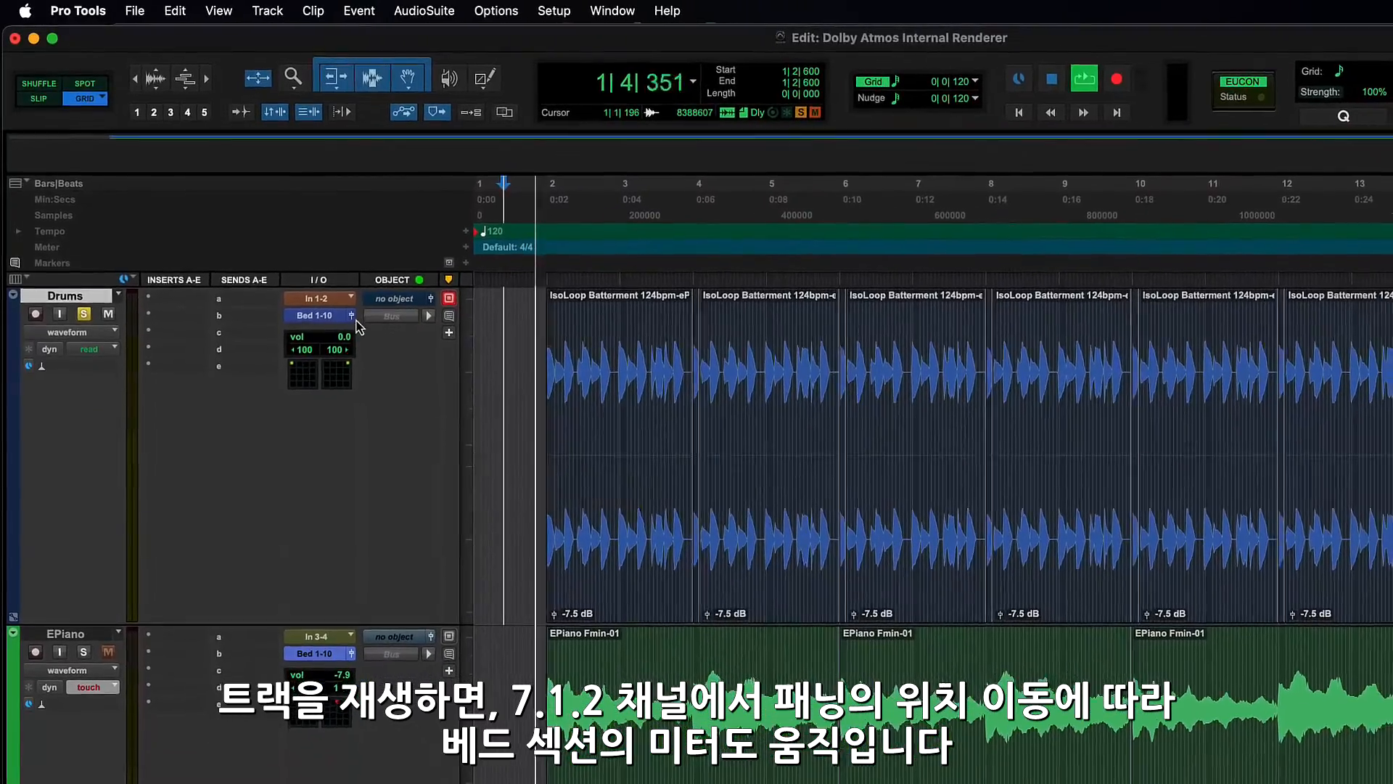
click(348, 315)
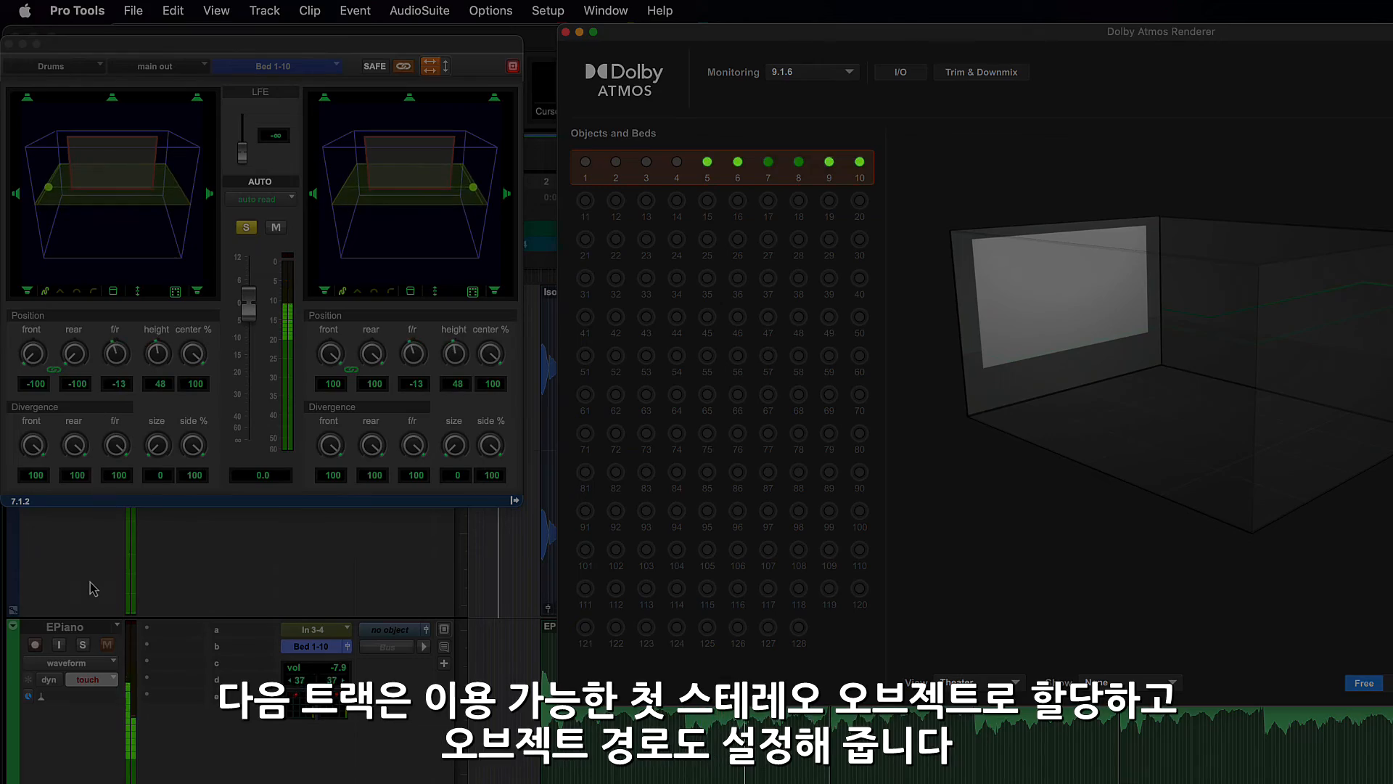
Solo the EPiano track, assign it to Object 11-12 (Stereo), switch it from bus to object output and open its panner
click(83, 644)
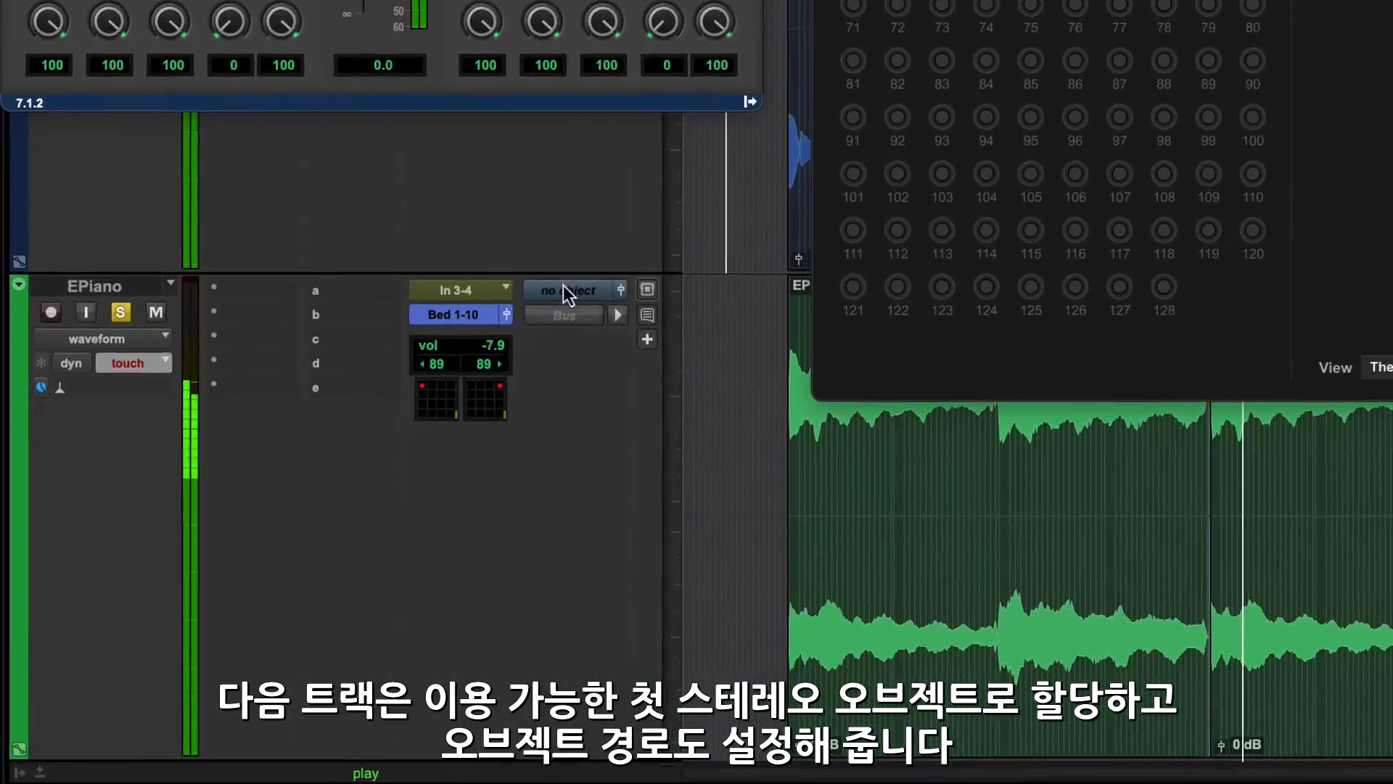
click(431, 557)
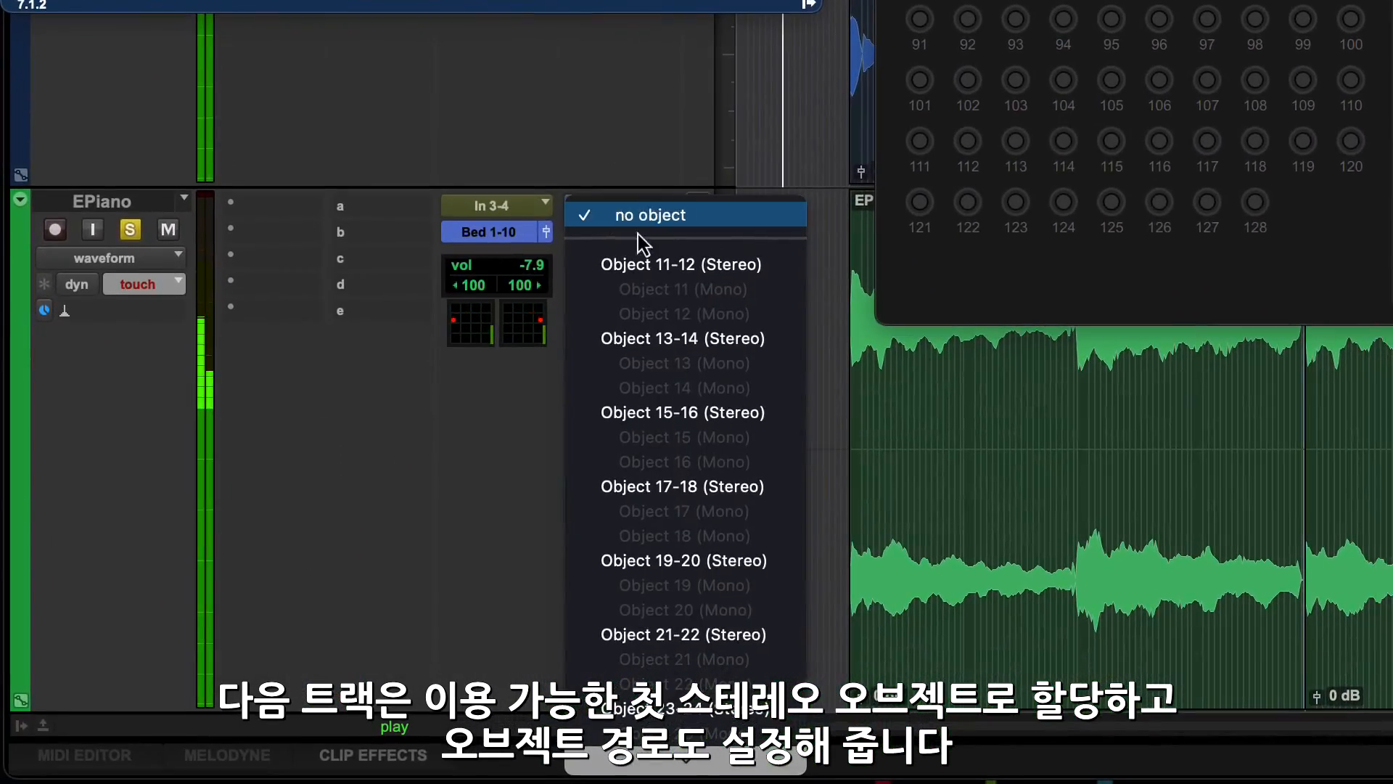
click(651, 262)
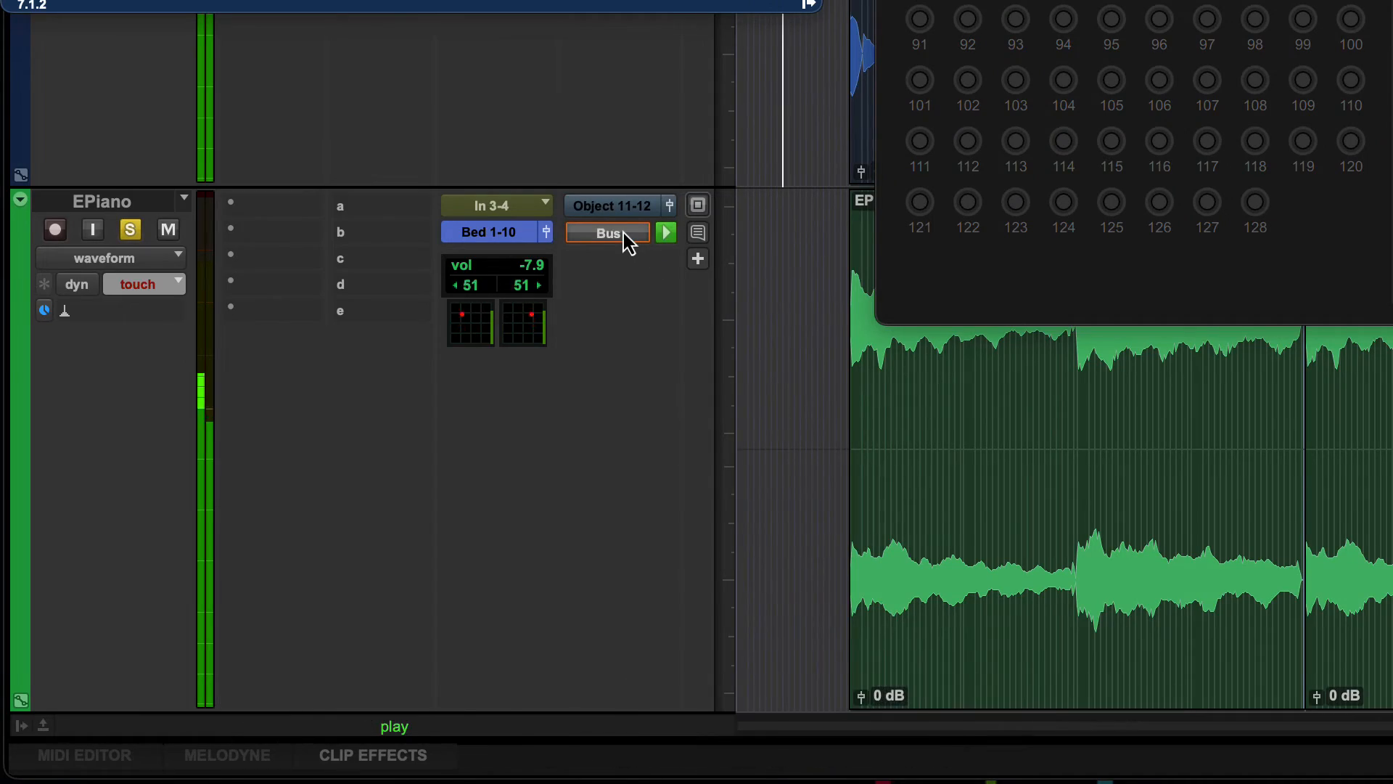
click(624, 233)
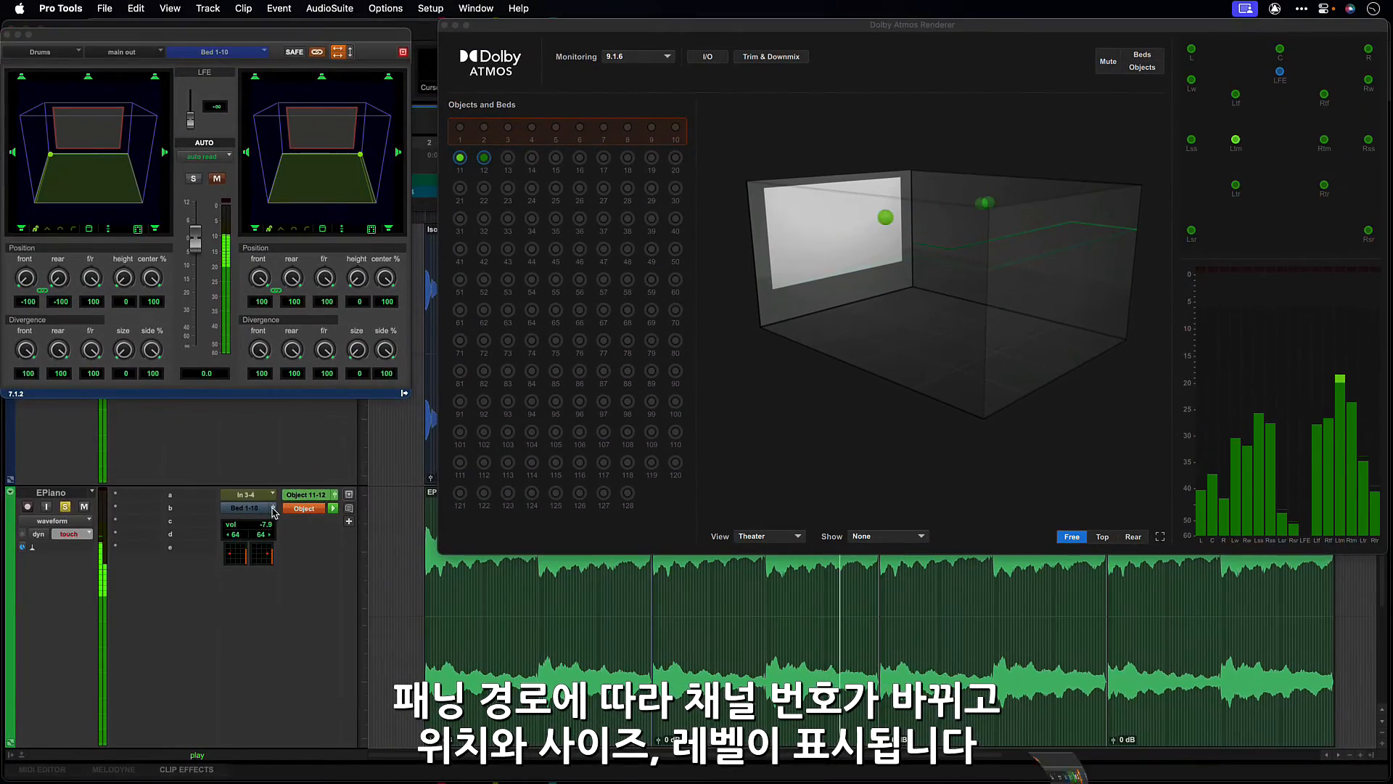
click(274, 512)
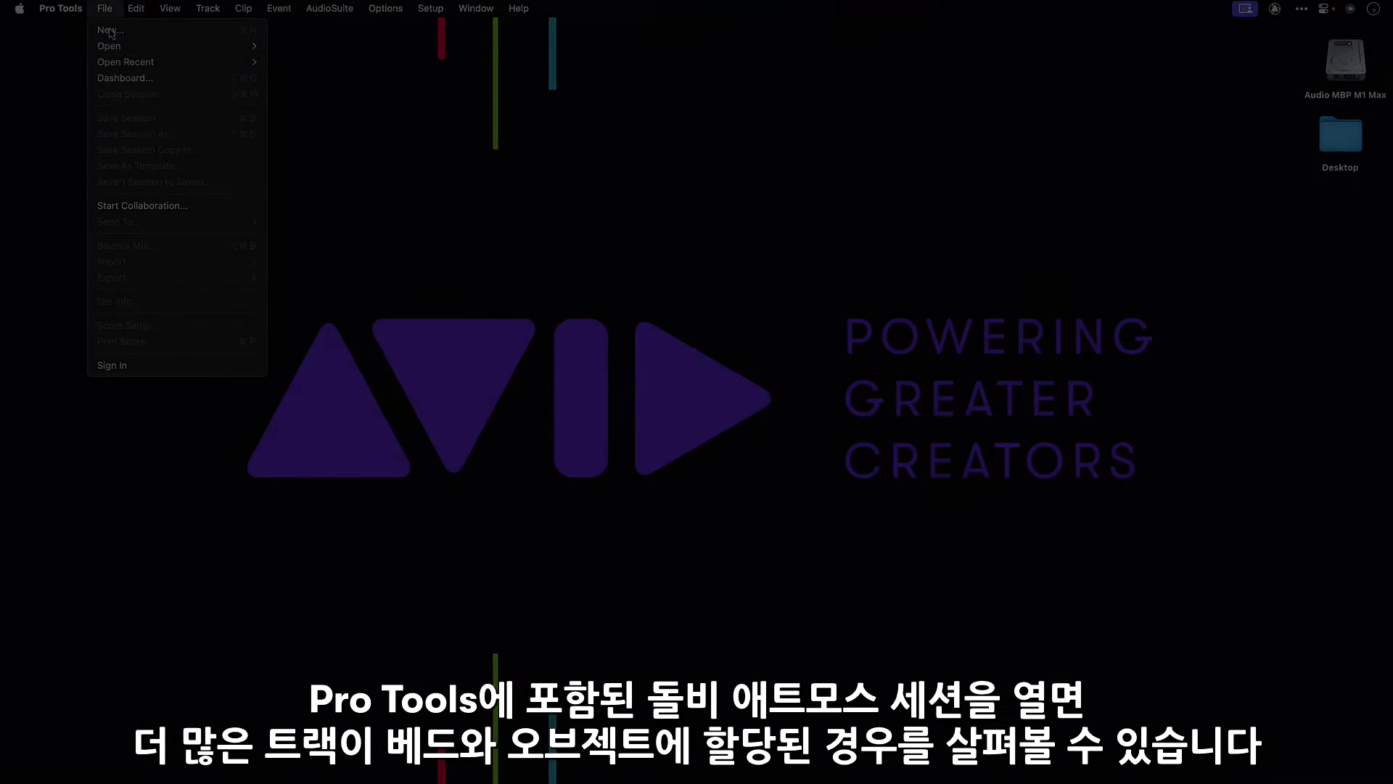
Open the Dolby Atmos demo session from the Dashboard's getting-started page
click(116, 78)
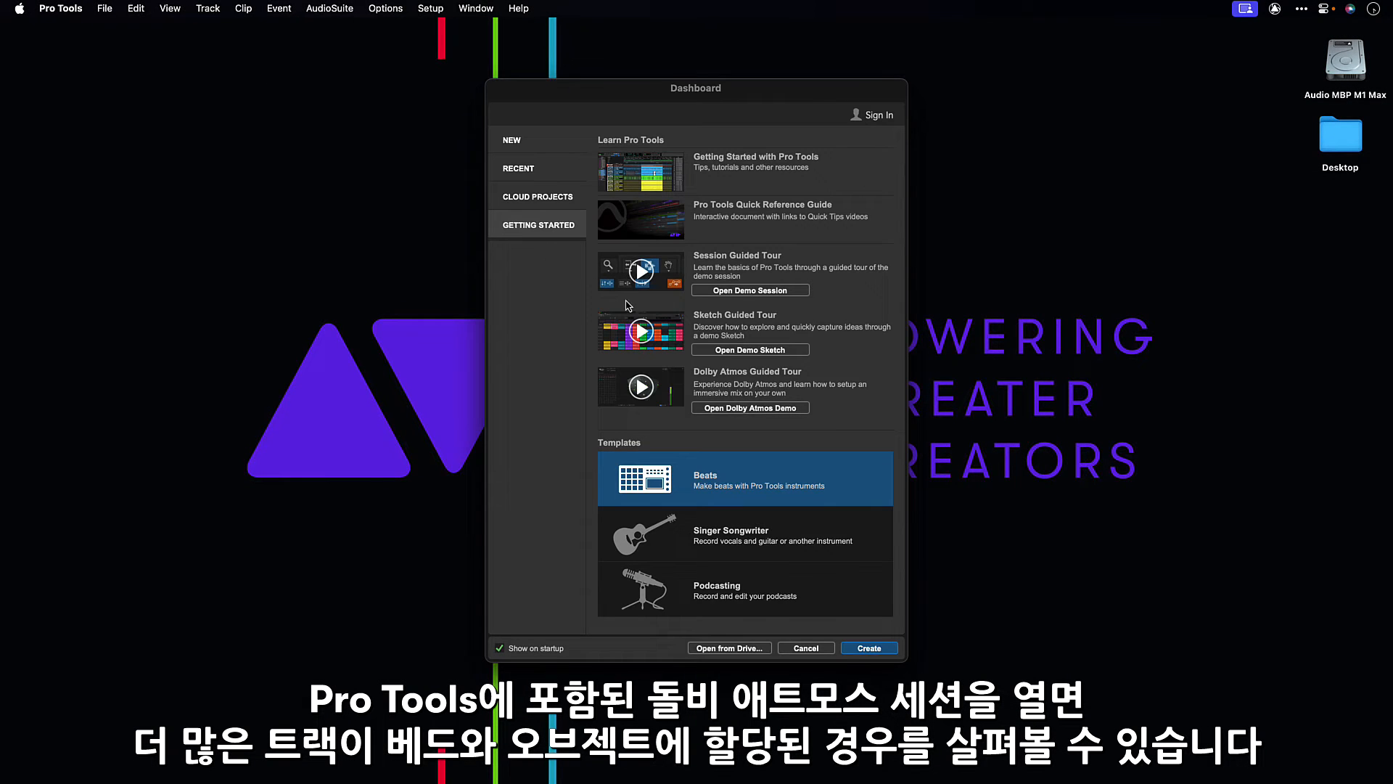
click(739, 407)
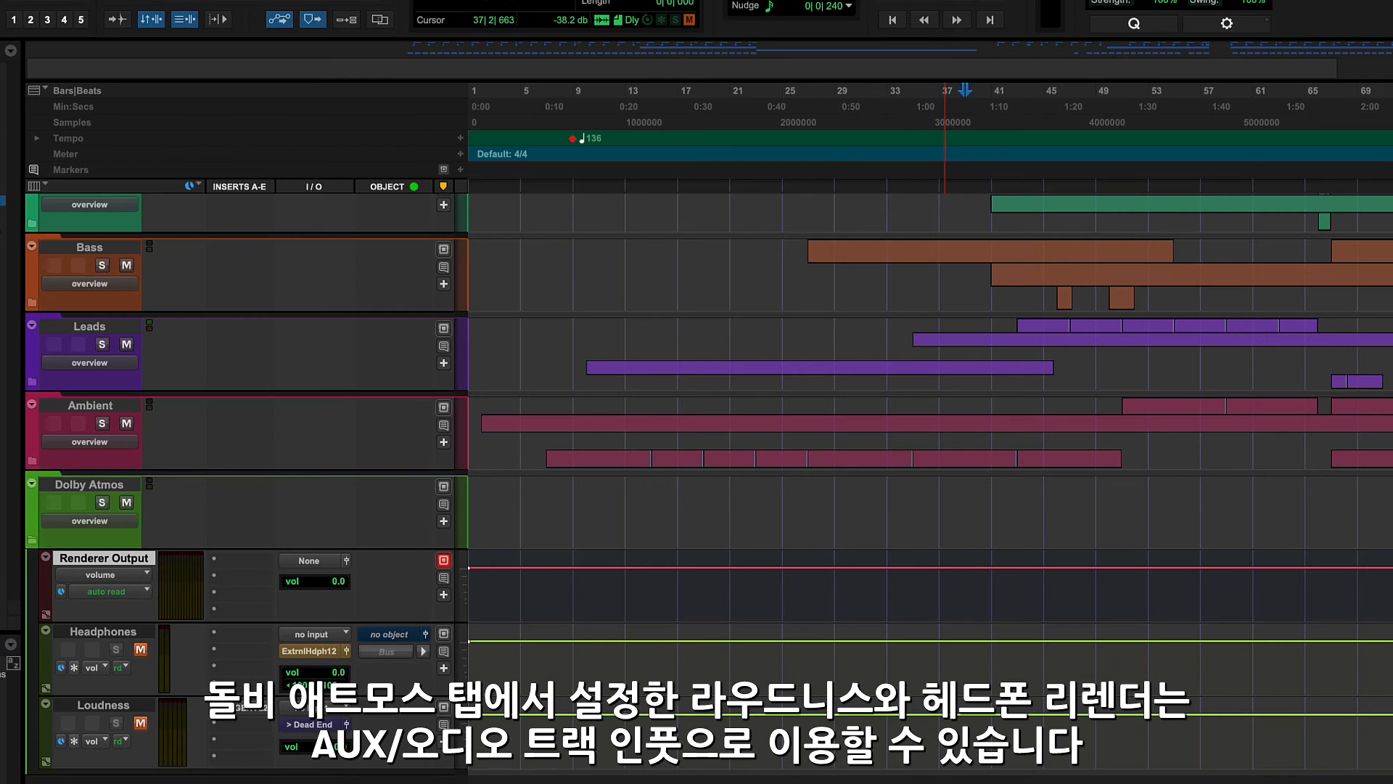
Set the Headphones track's input to the Headphones (2.0) re-render and the Loudness track's to Loudness (5.1), and open its NUGEN loudness meter
click(346, 637)
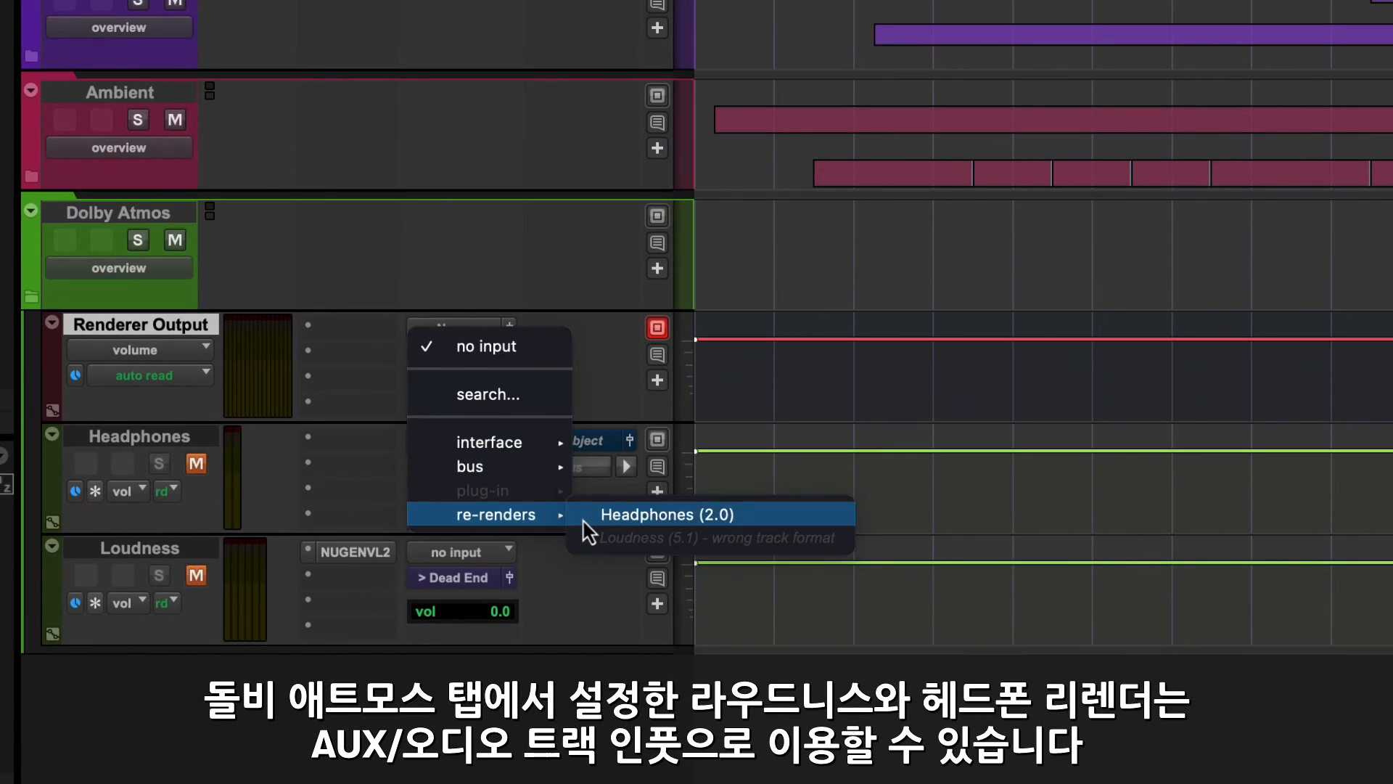
click(472, 682)
click(465, 552)
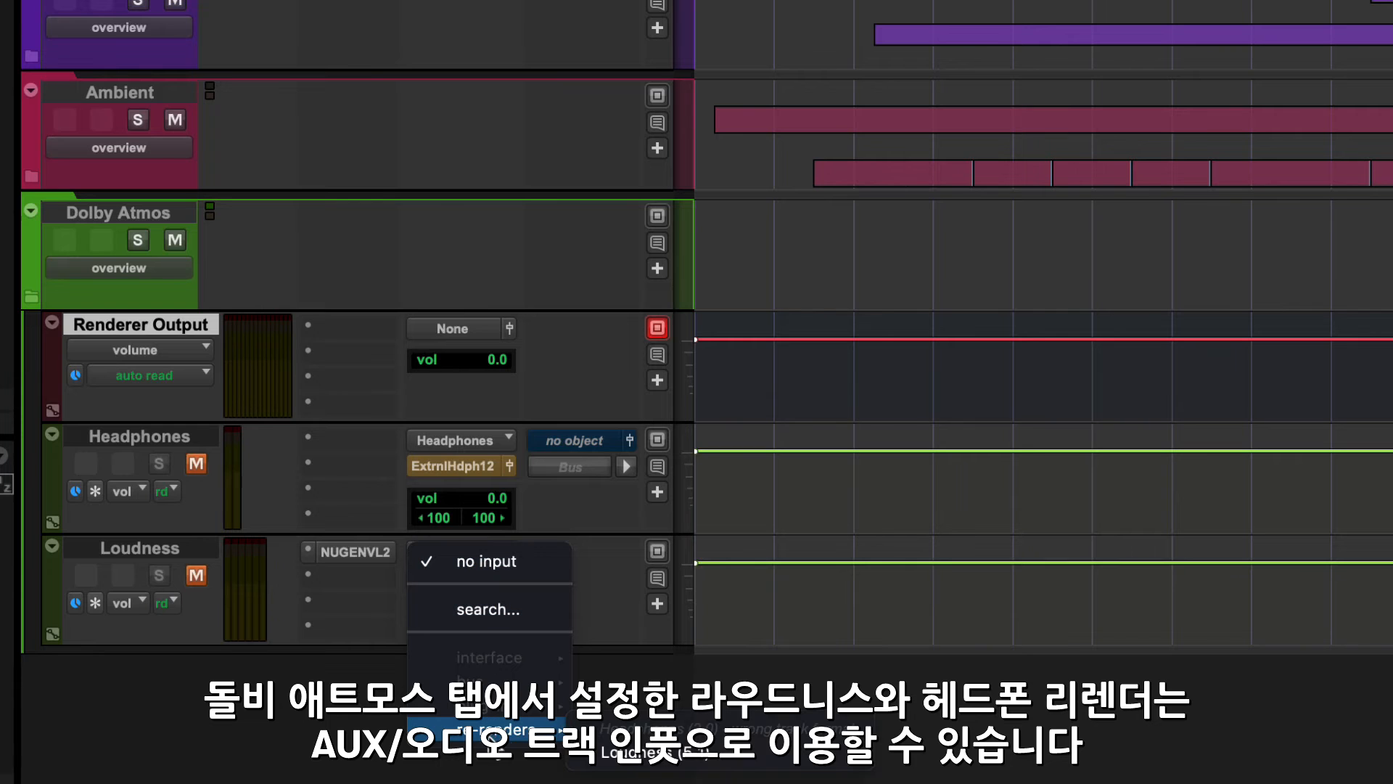
click(616, 758)
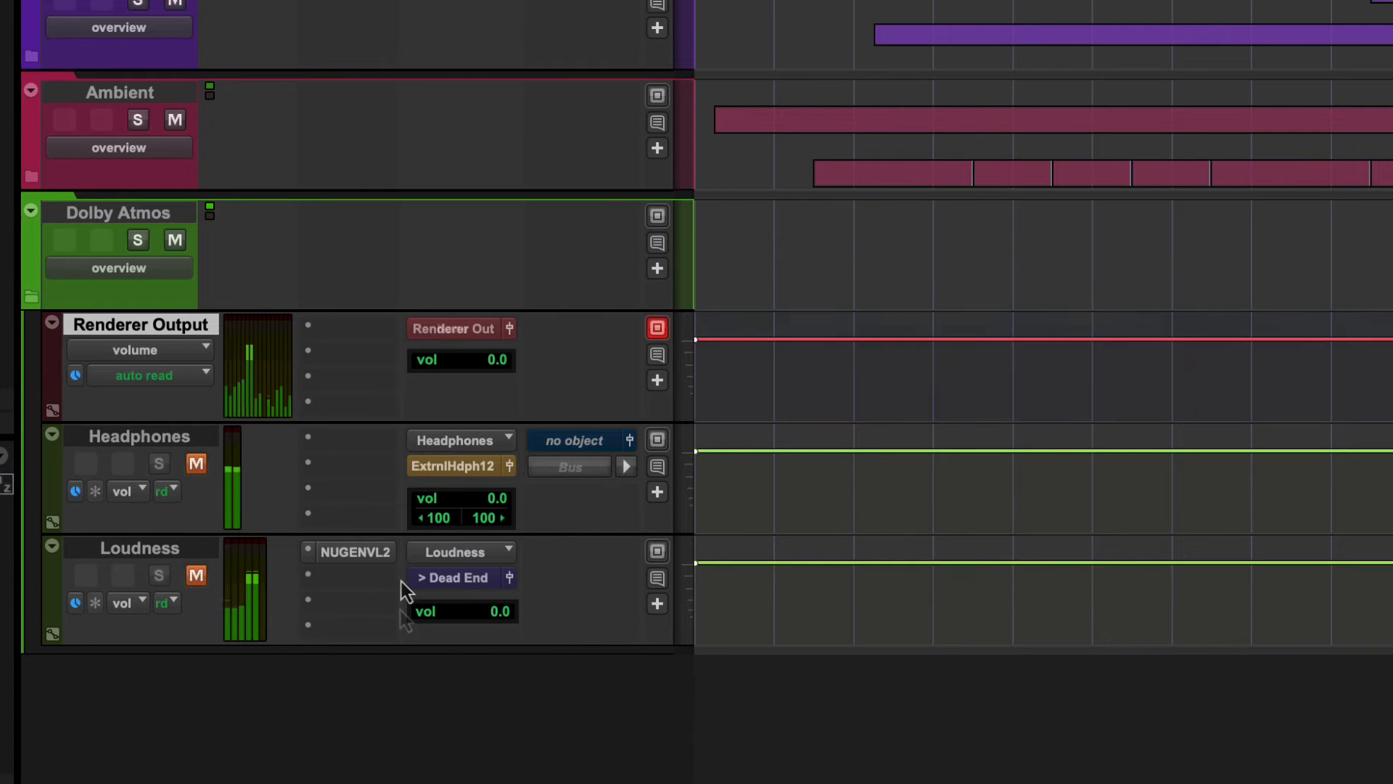
click(378, 555)
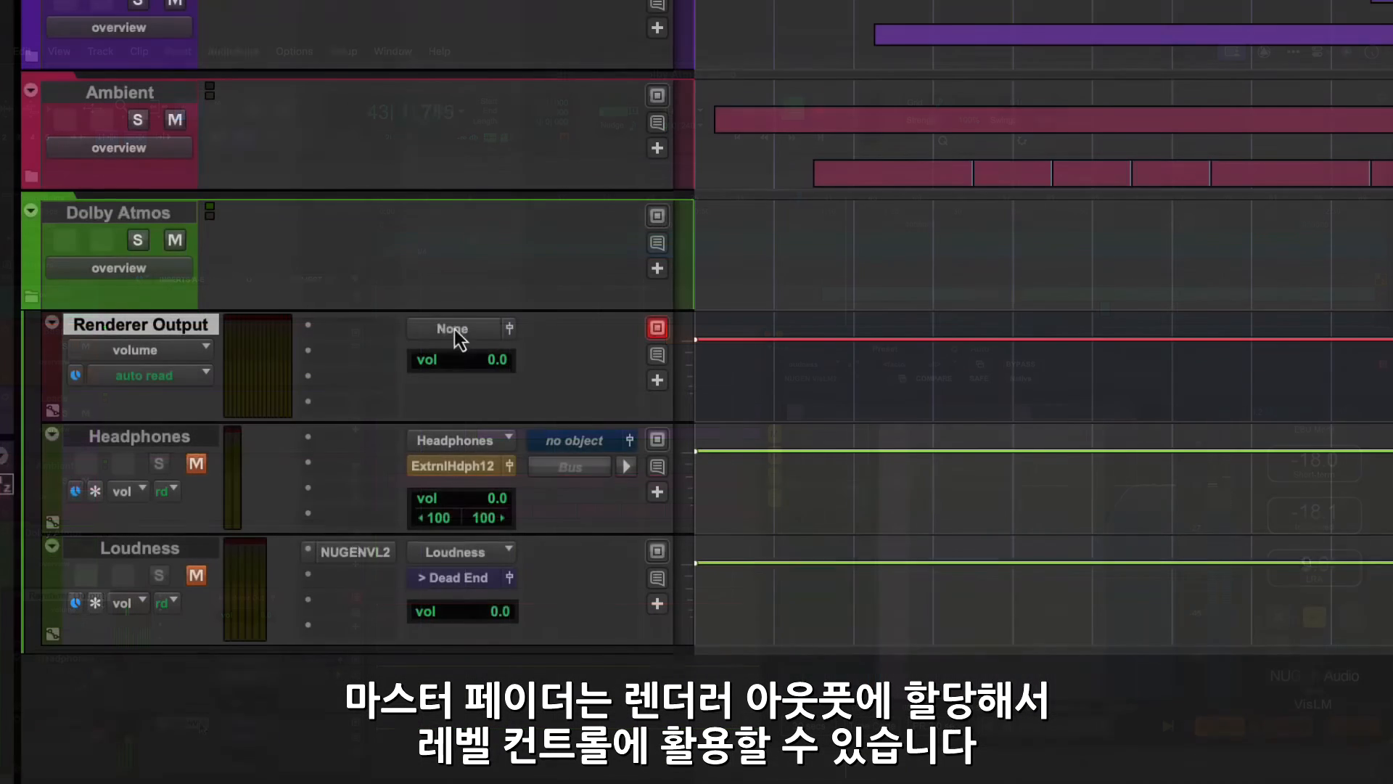
Assign the Renderer Output master fader to Renderer Out (9.1.6)
click(242, 597)
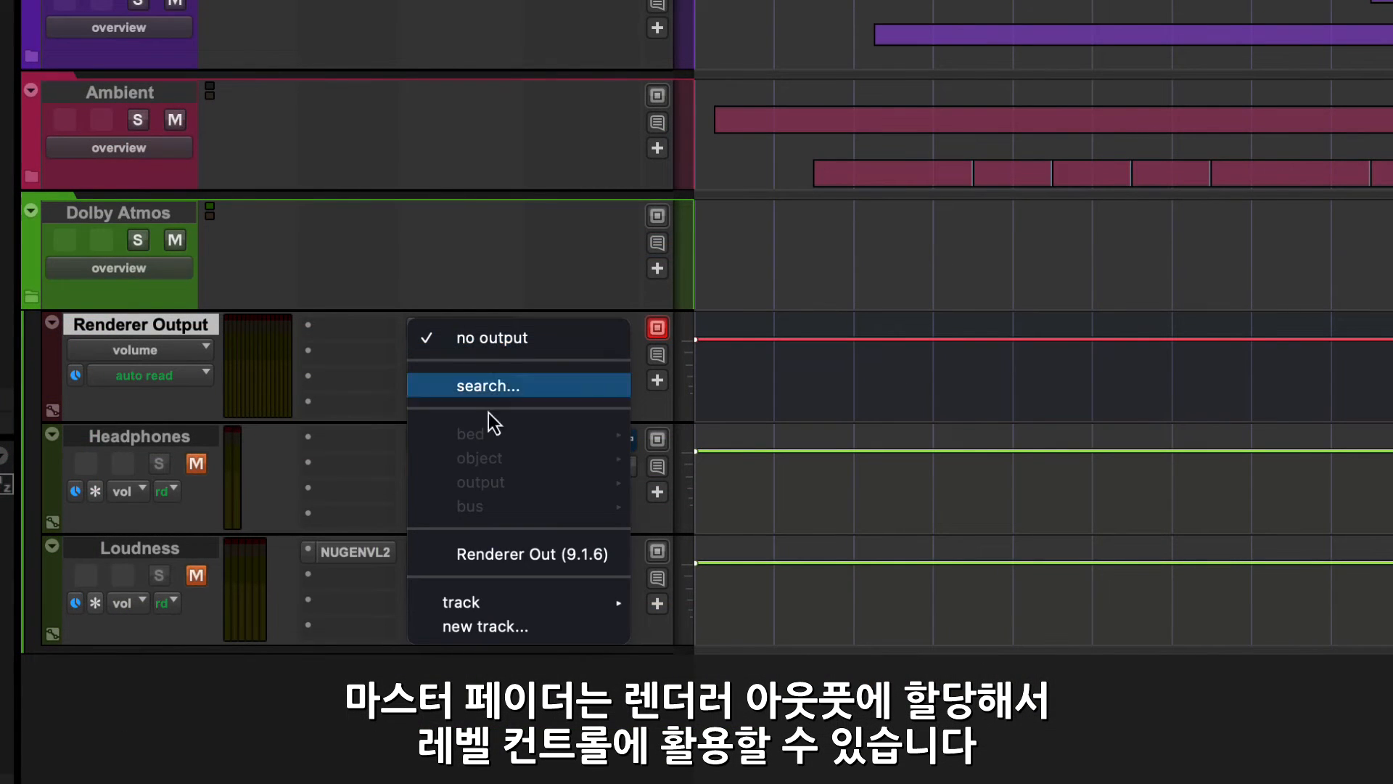
click(511, 553)
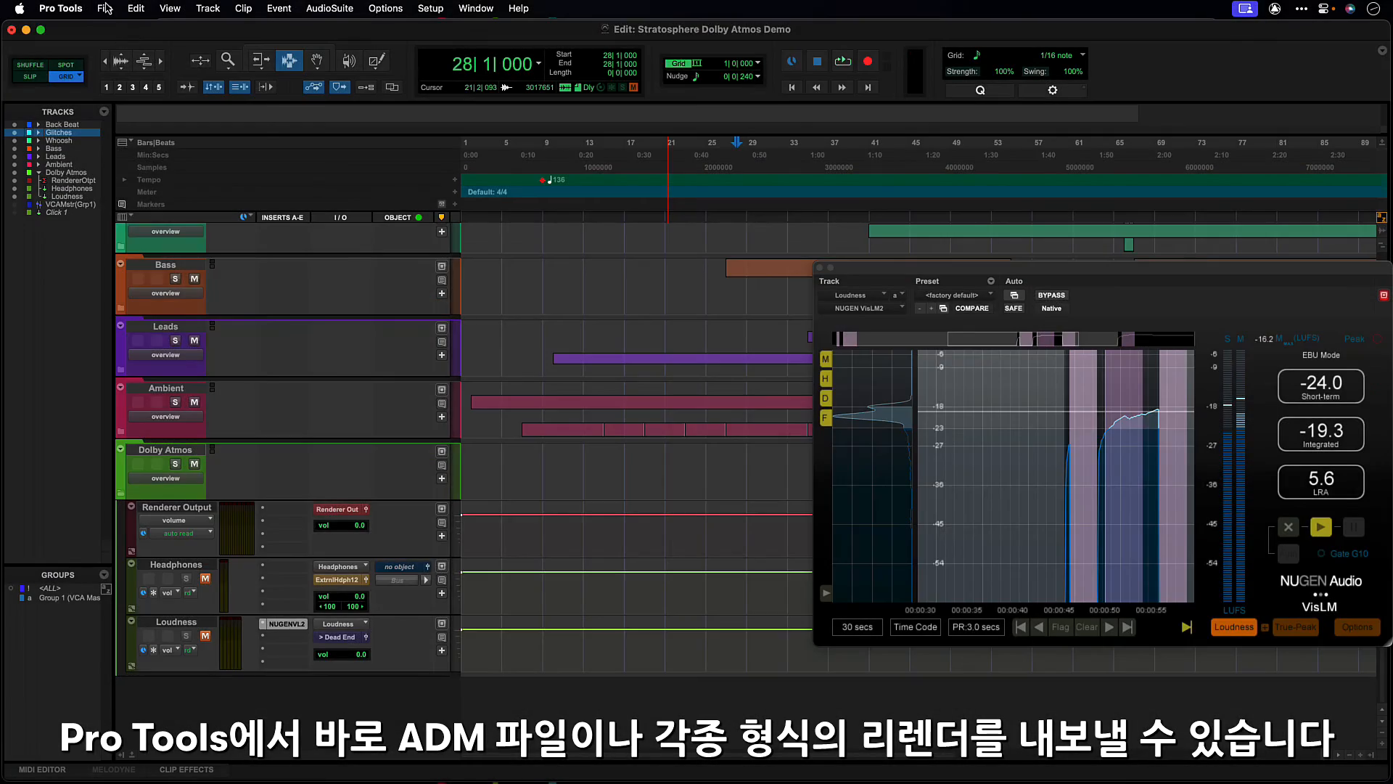
Start a mix bounce and choose ADM as its file type
click(150, 11)
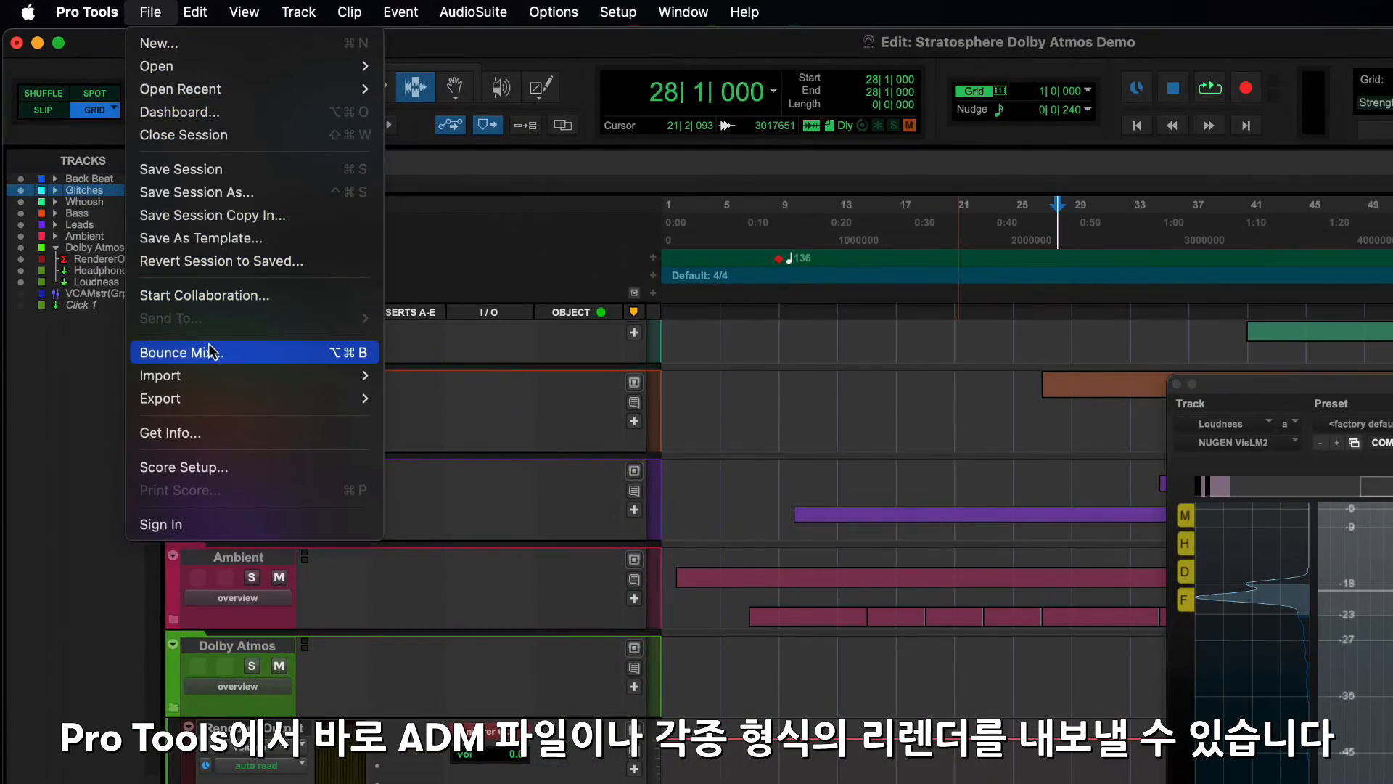
click(211, 354)
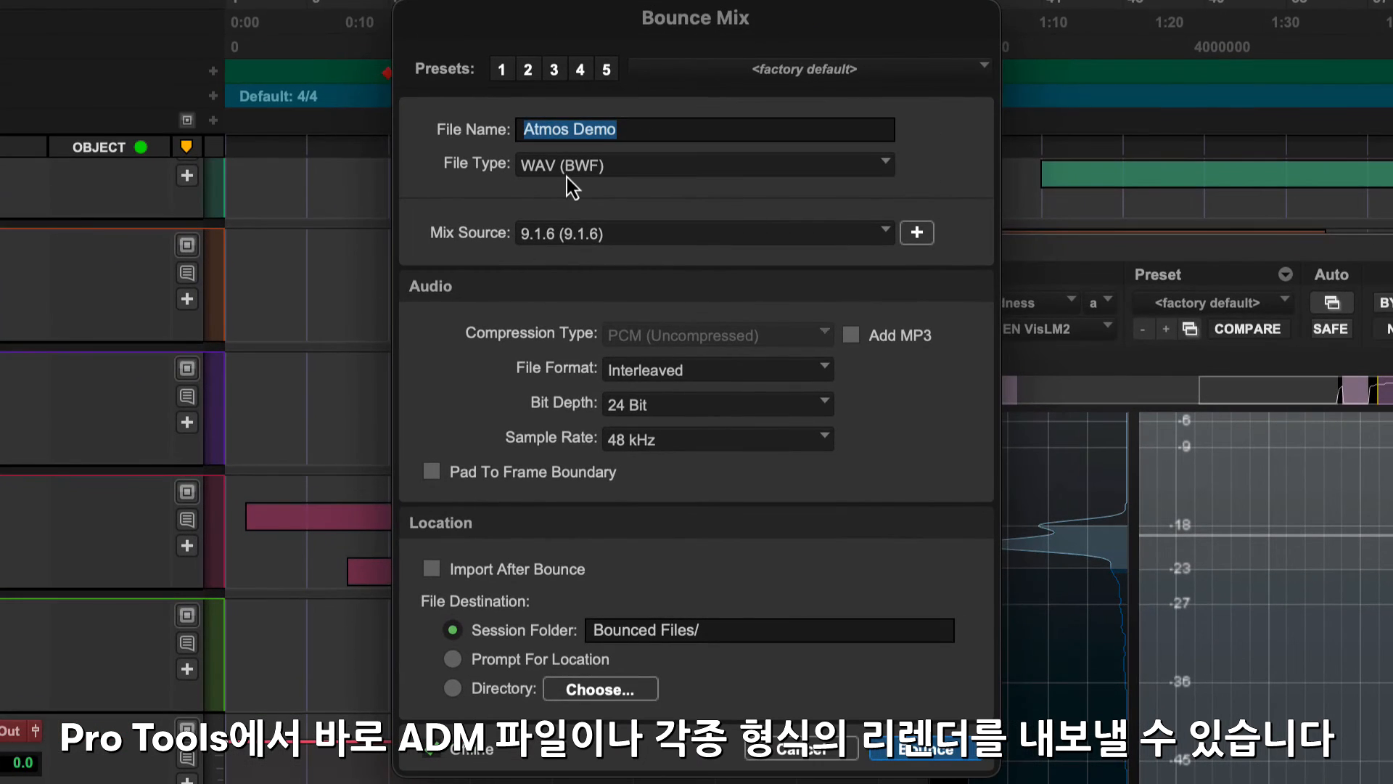
click(662, 171)
click(663, 197)
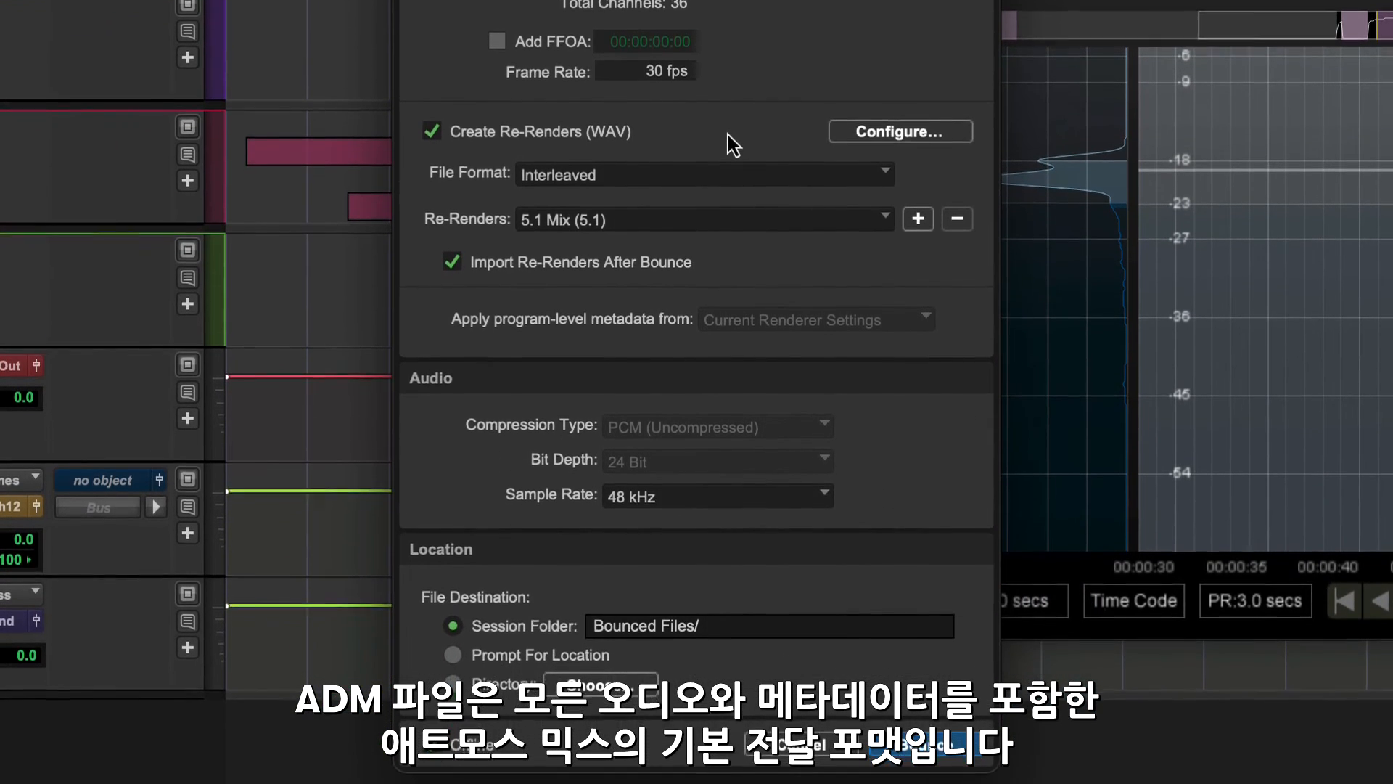
Add a new re-render named FX in 5.1 format to the bounce's re-render configuration
click(859, 136)
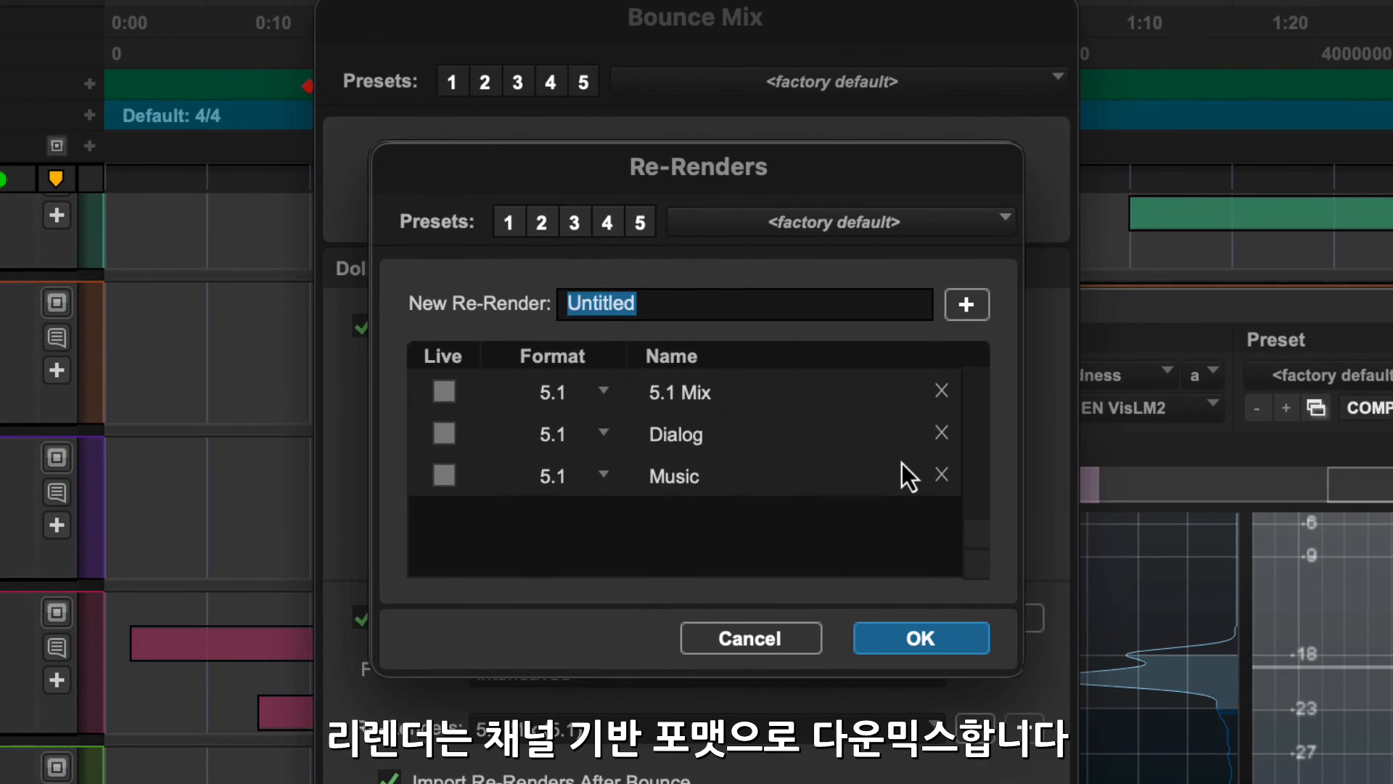
text(FX)
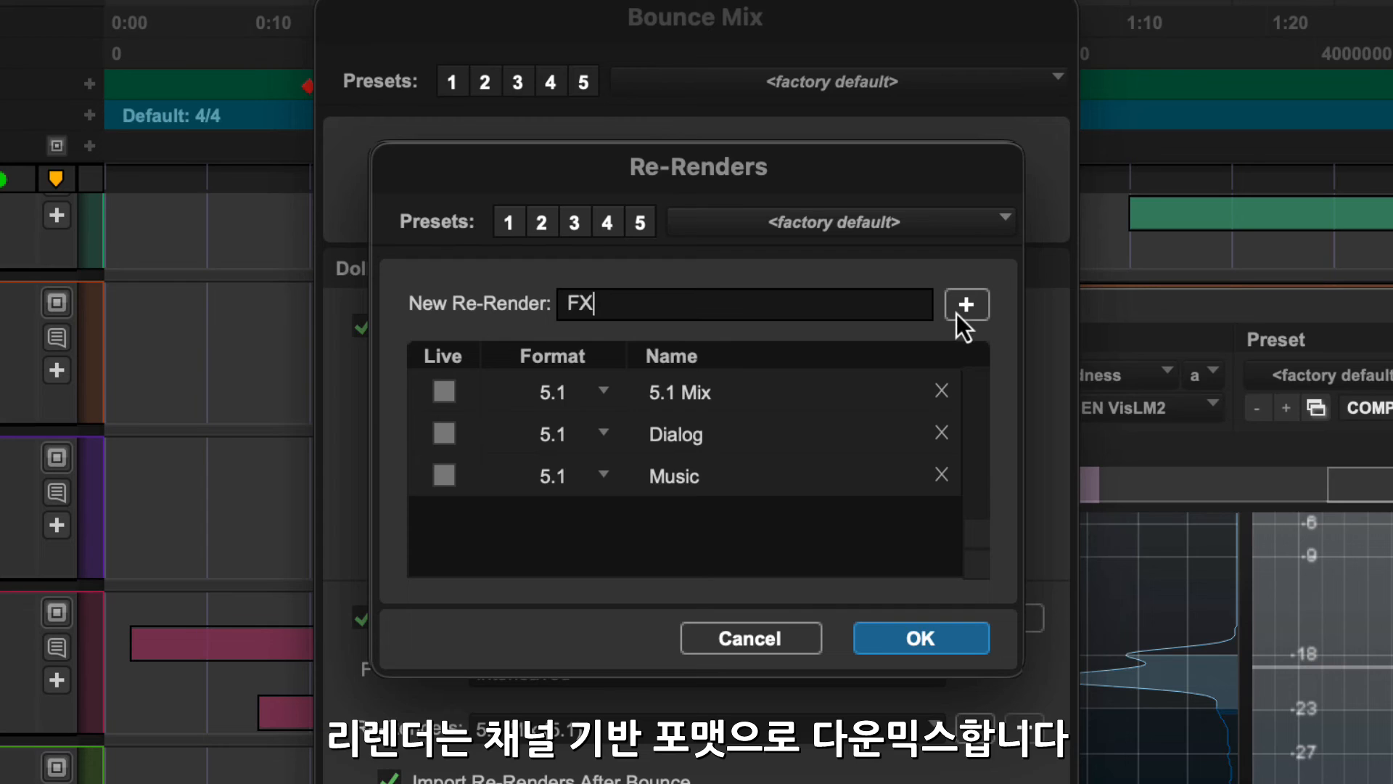
click(963, 314)
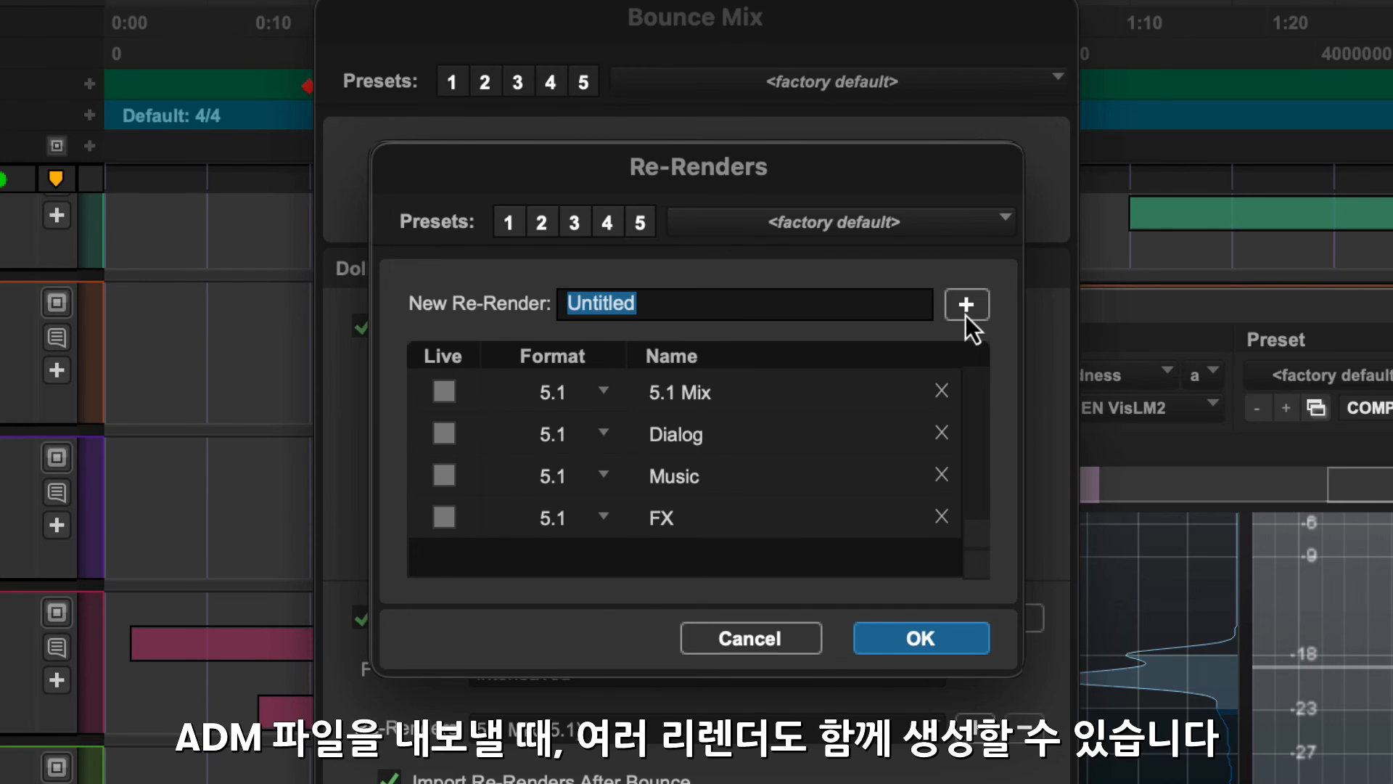
click(563, 521)
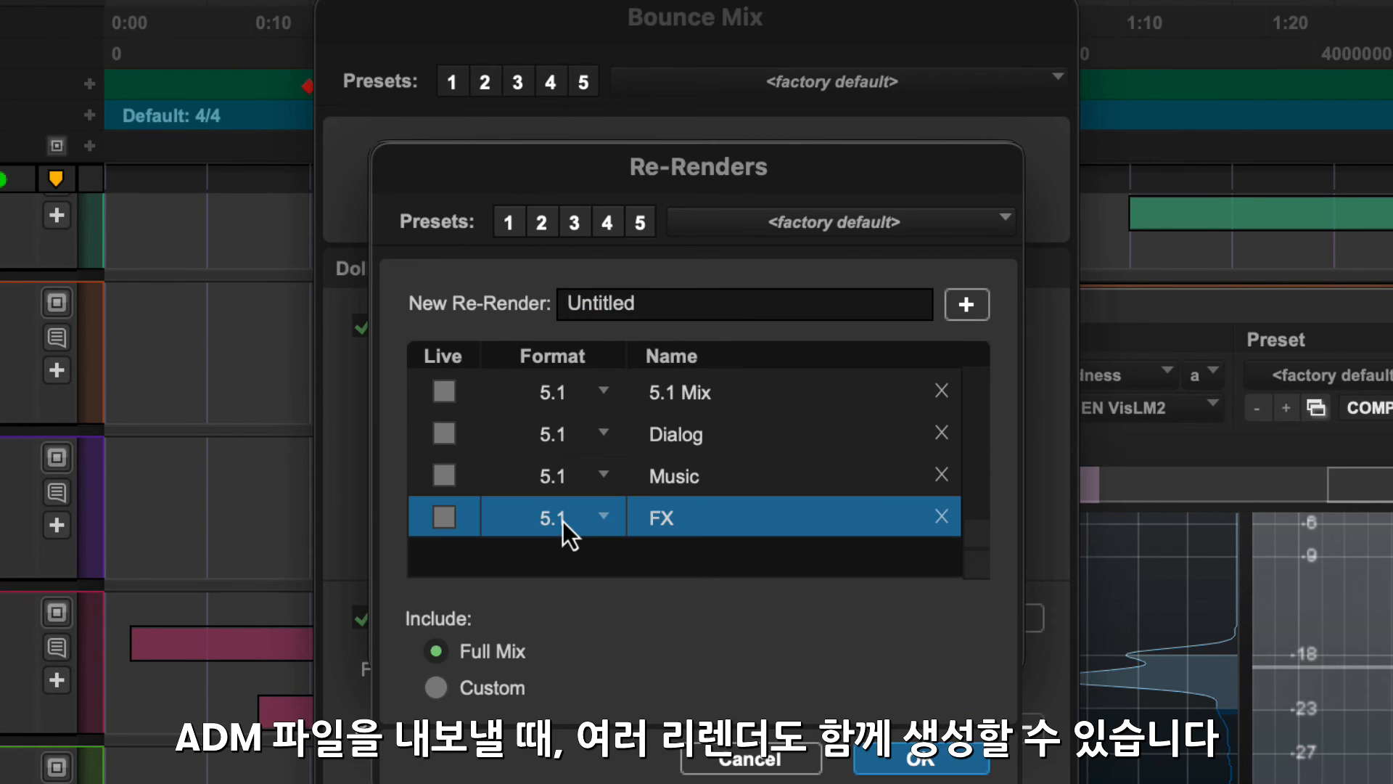
click(603, 518)
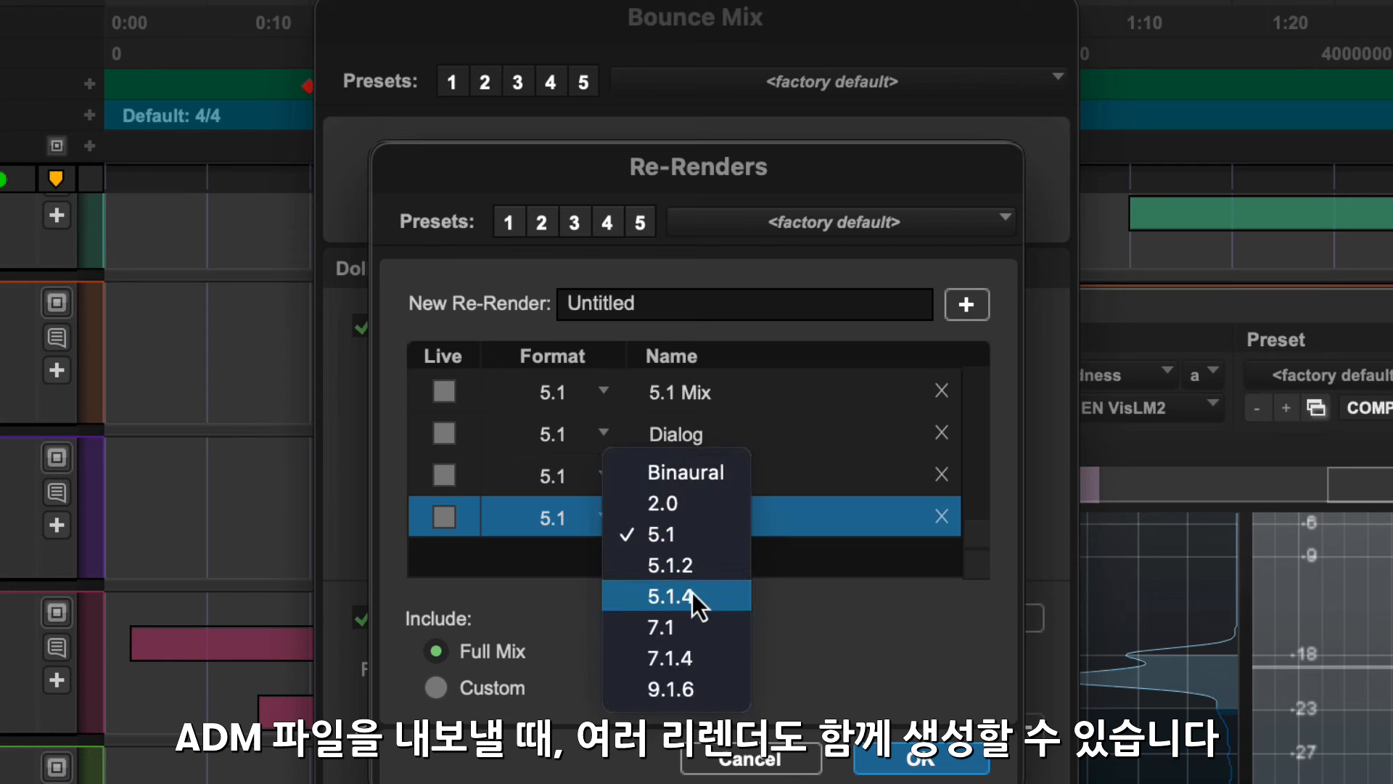
click(686, 541)
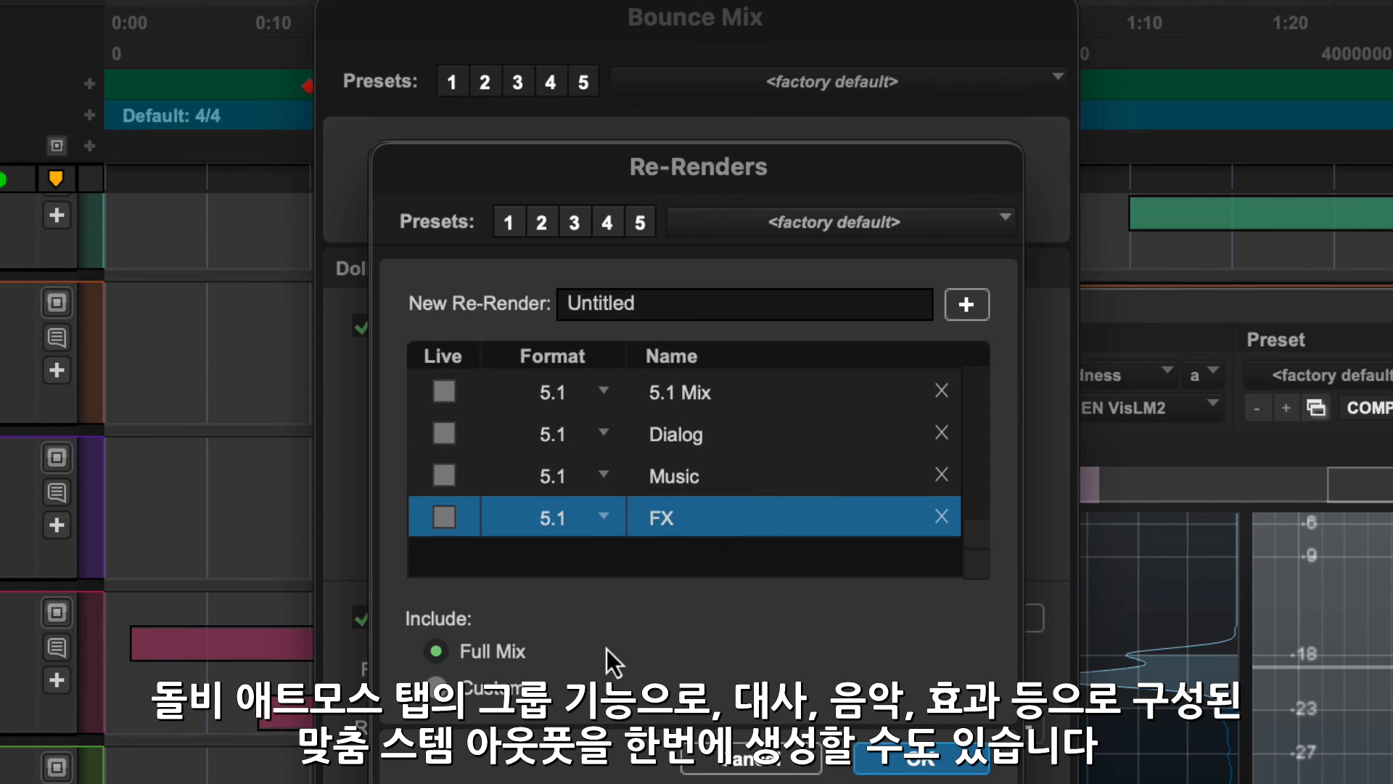
Limit the FX re-render to a custom selection containing only the Effects group, and confirm the configuration
click(486, 690)
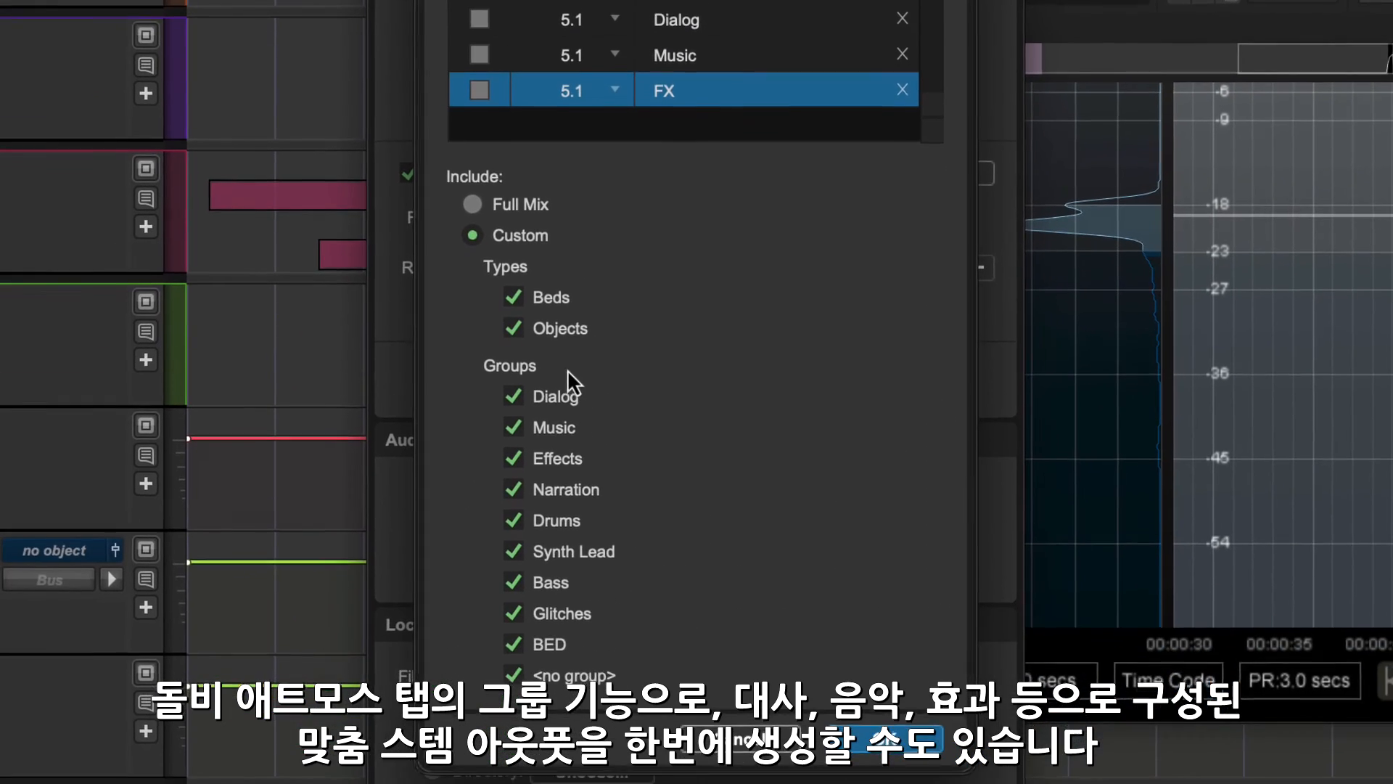
alt+click(546, 669)
click(566, 463)
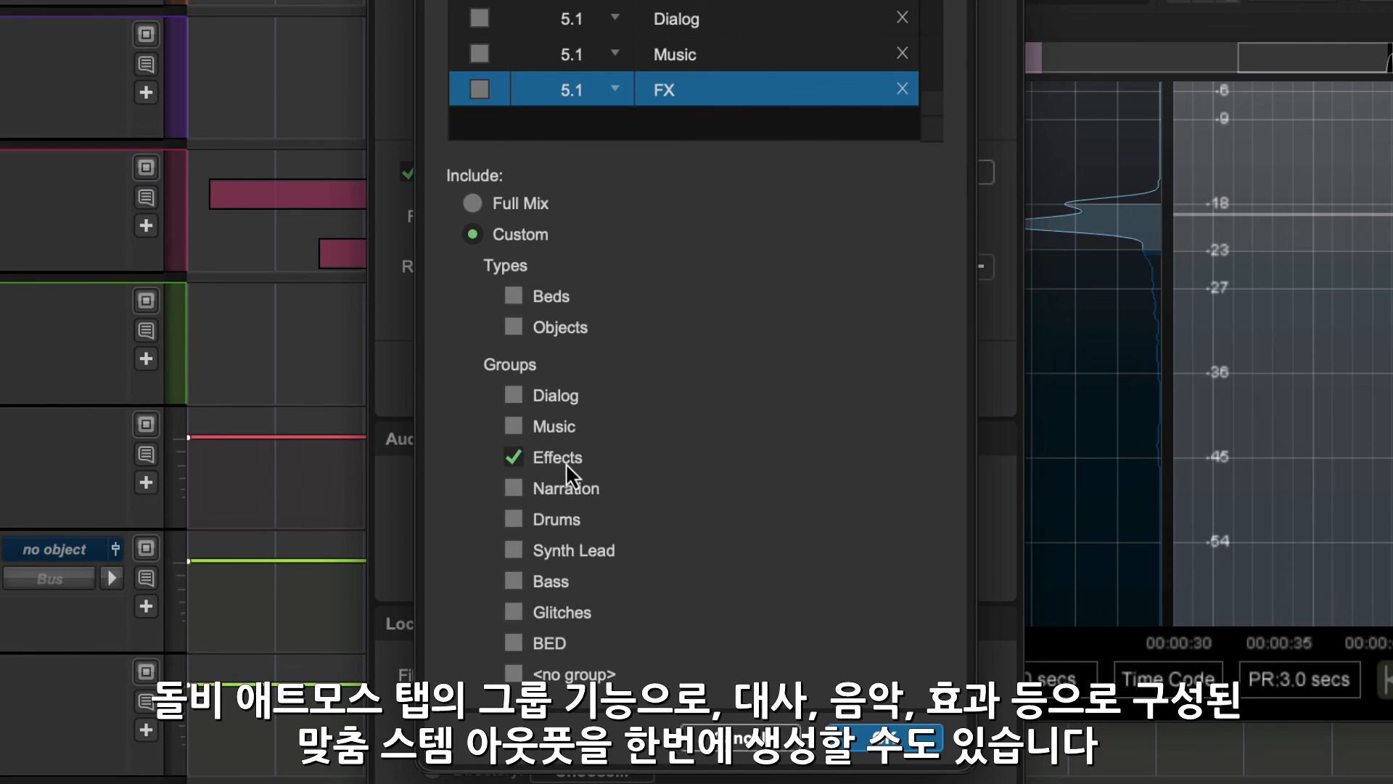
click(898, 751)
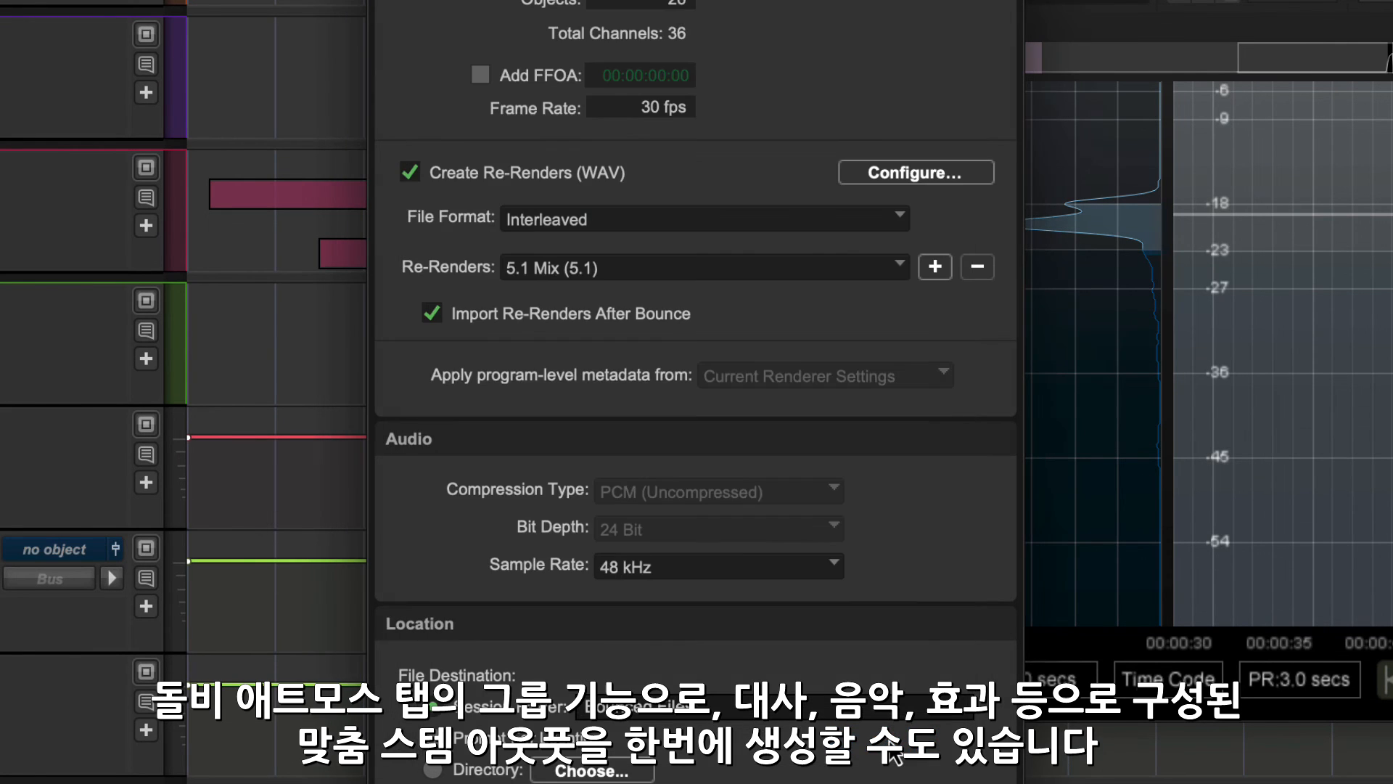
Add the Dialog, Music and FX 5.1 re-renders to the bounce alongside the 5.1 Mix
click(936, 267)
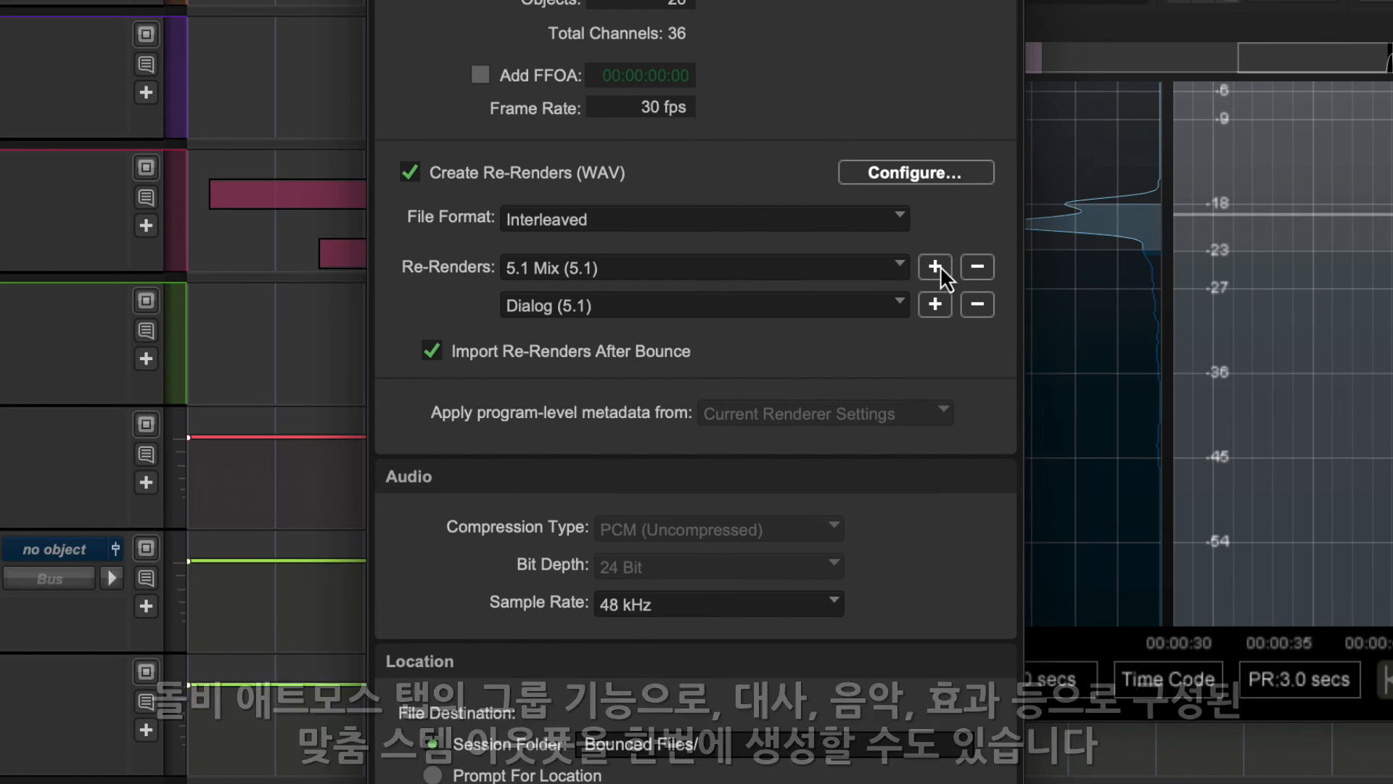
click(937, 266)
click(937, 266)
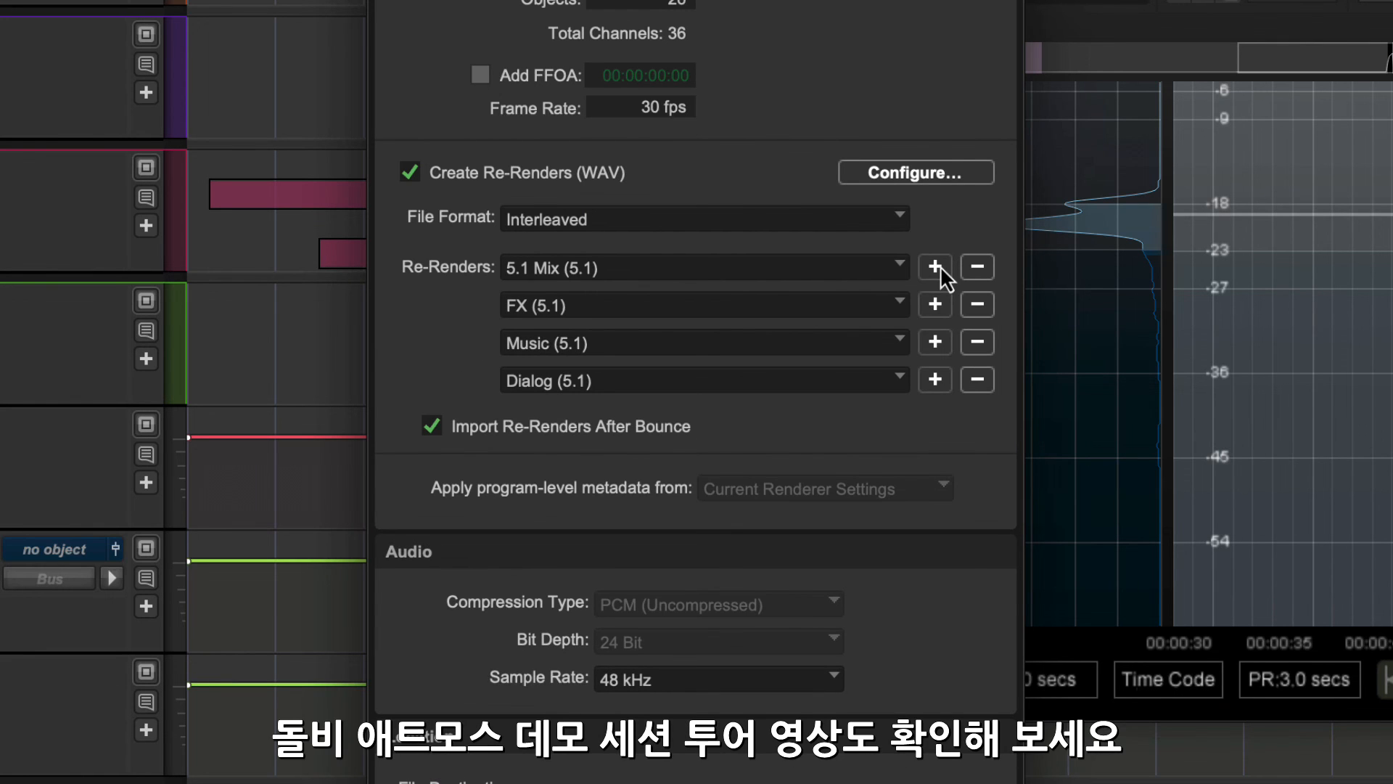